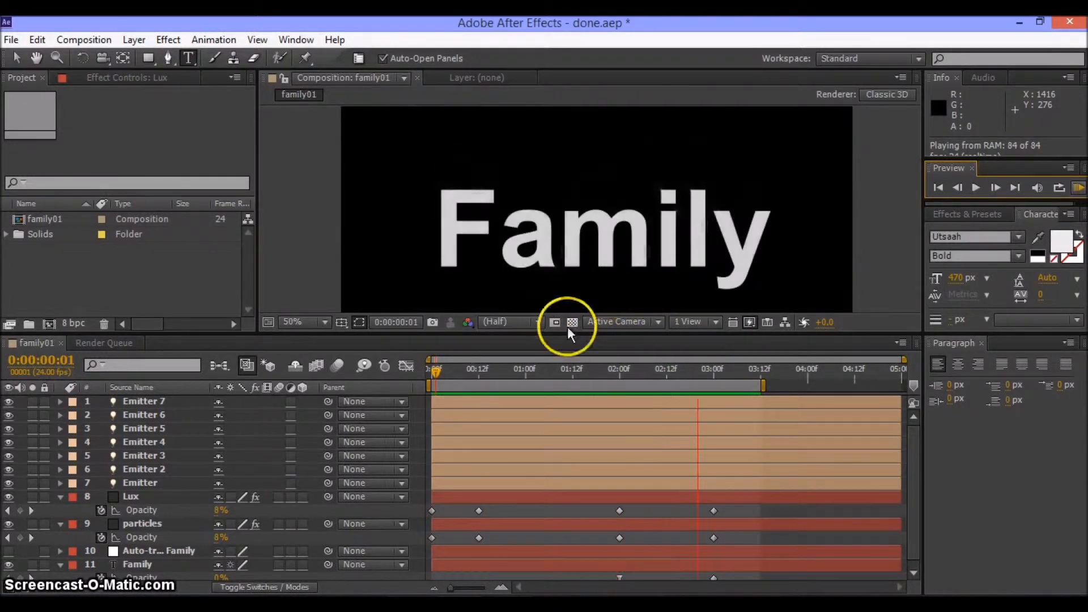
Create a new 1280 x 720 px composition named family
{"action": "left_click", "coordinate": [76, 40]}
{"action": "left_click", "coordinate": [79, 57]}
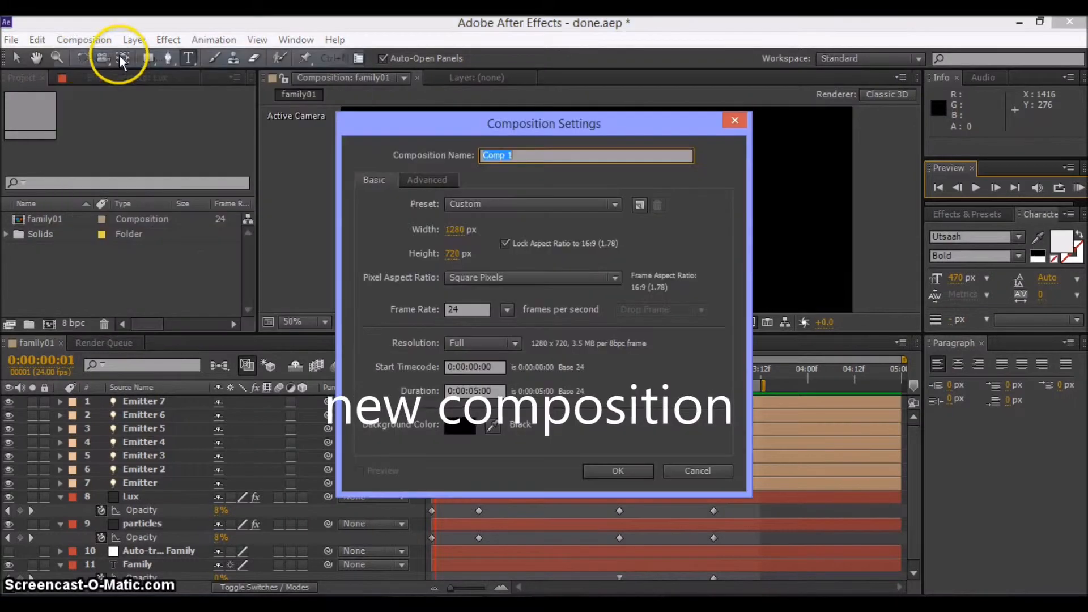
{"action": "key", "text": "BackSpace"}
{"action": "type", "text": "famil"}
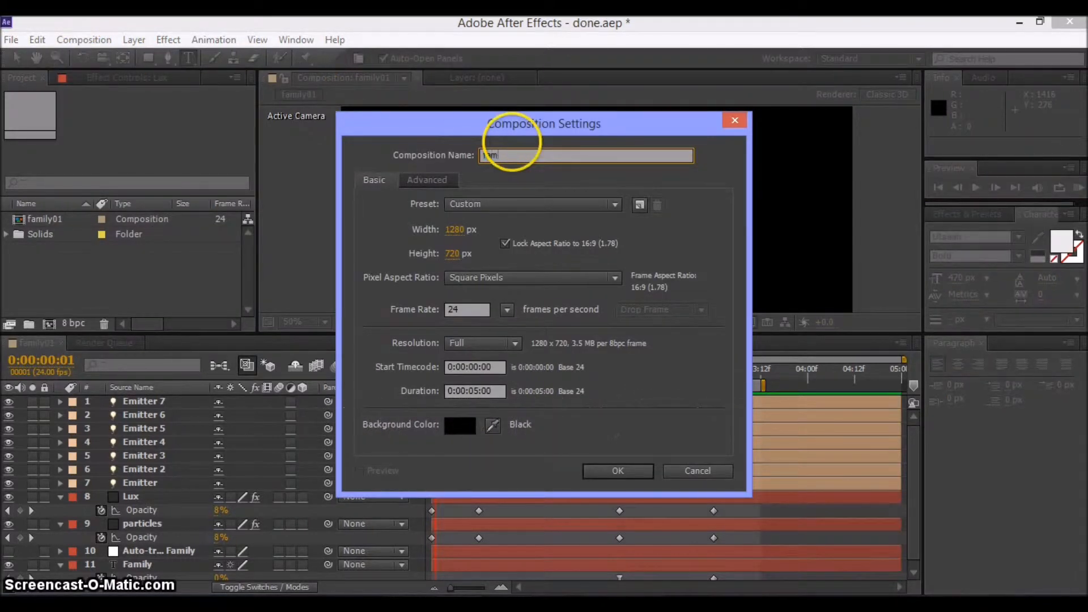
{"action": "type", "text": "y"}
{"action": "left_click", "coordinate": [454, 229]}
{"action": "left_click", "coordinate": [449, 257]}
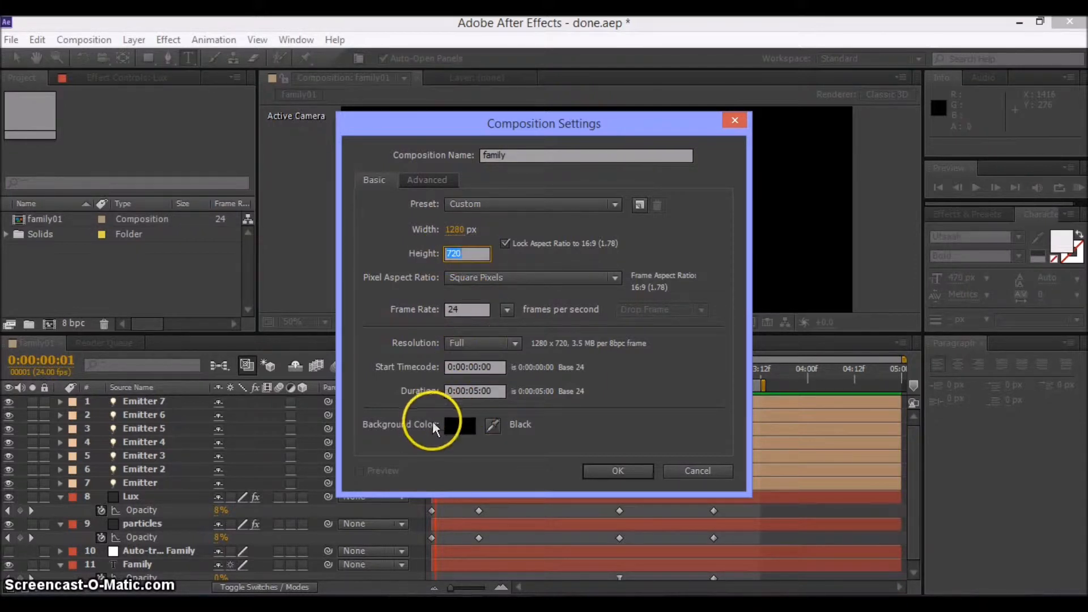
{"action": "left_click", "coordinate": [596, 468]}
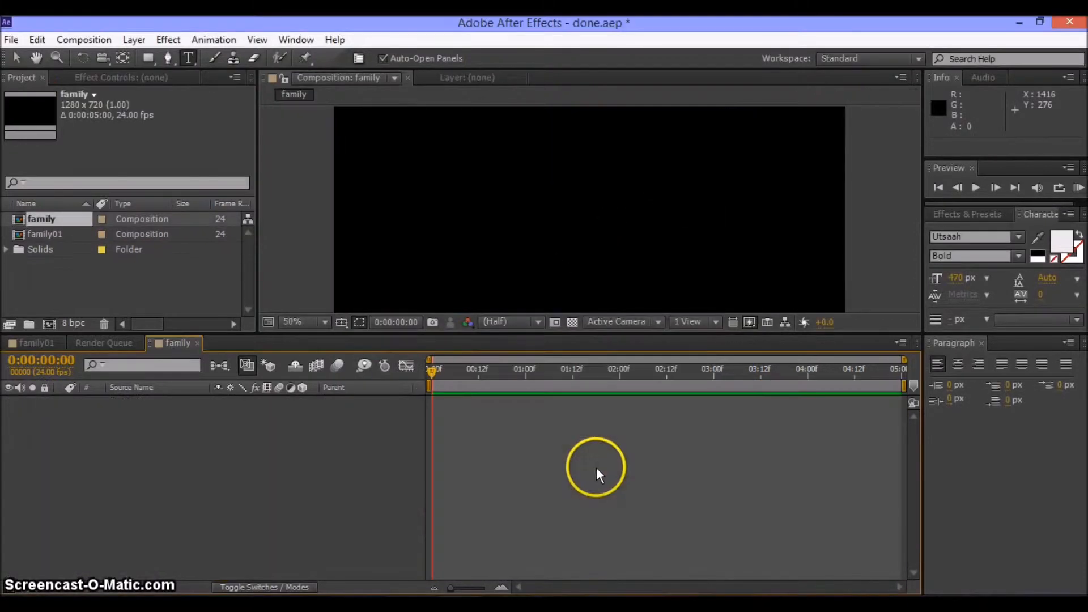
Add a text layer reading "Family" to the composition
{"action": "right_click", "coordinate": [256, 397]}
{"action": "mouse_move", "coordinate": [268, 403]}
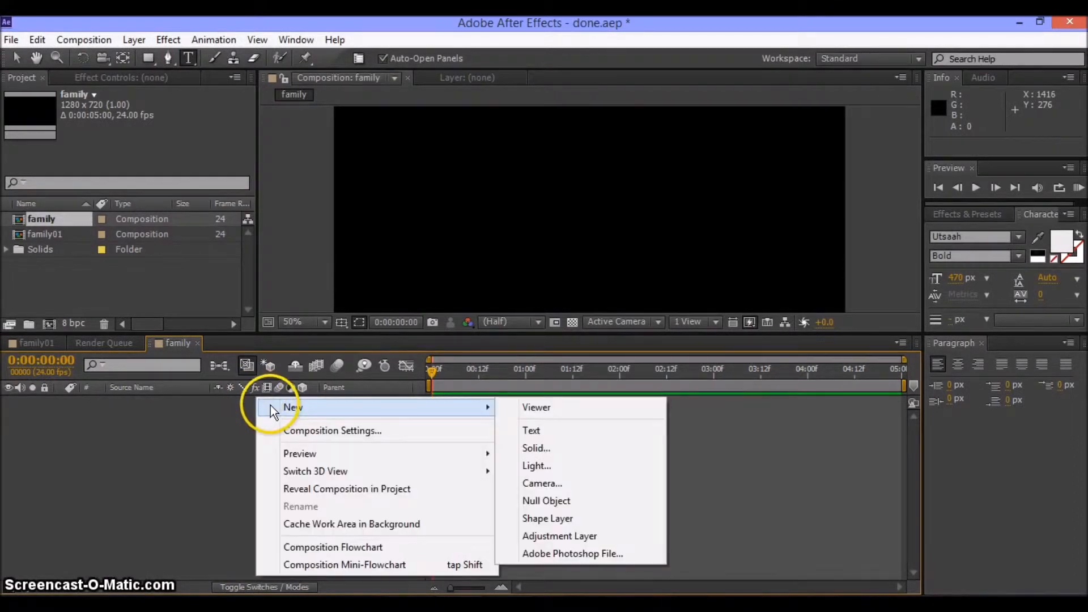
{"action": "left_click", "coordinate": [517, 432]}
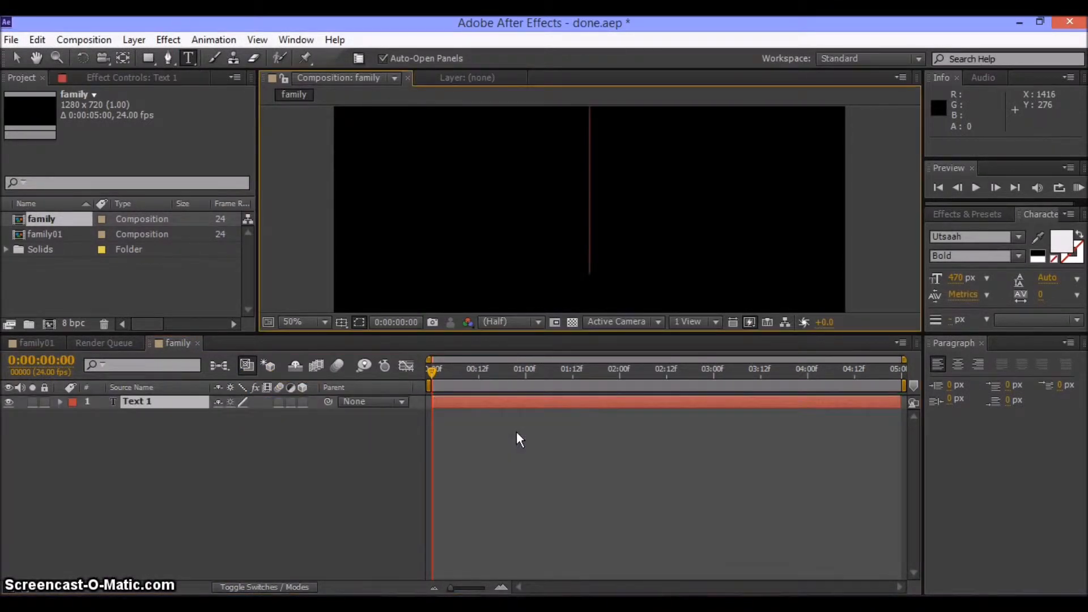
{"action": "type", "text": "Fami"}
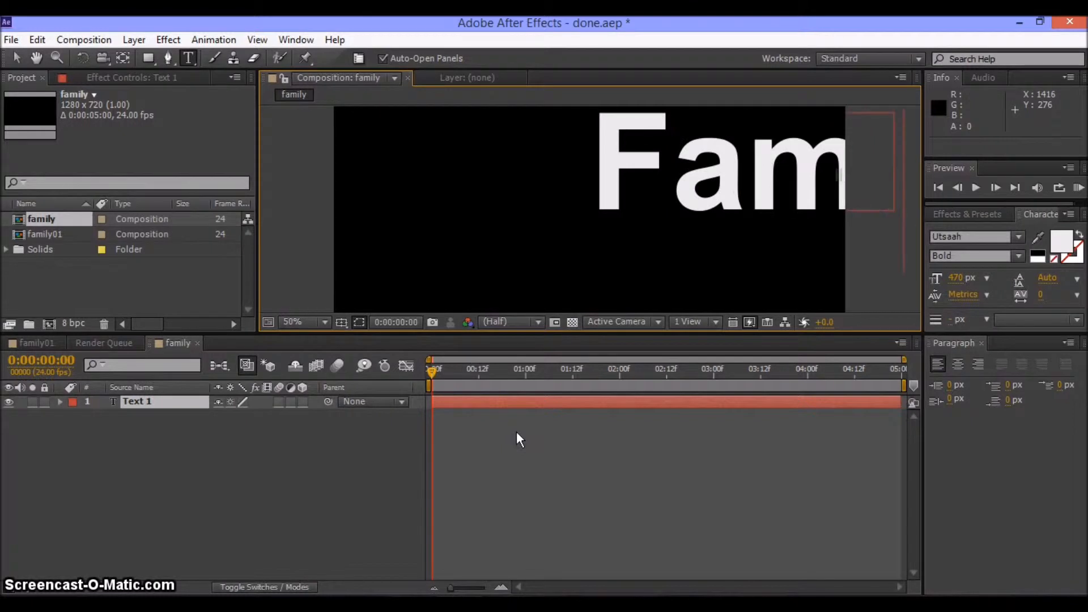
{"action": "left_click", "coordinate": [497, 423]}
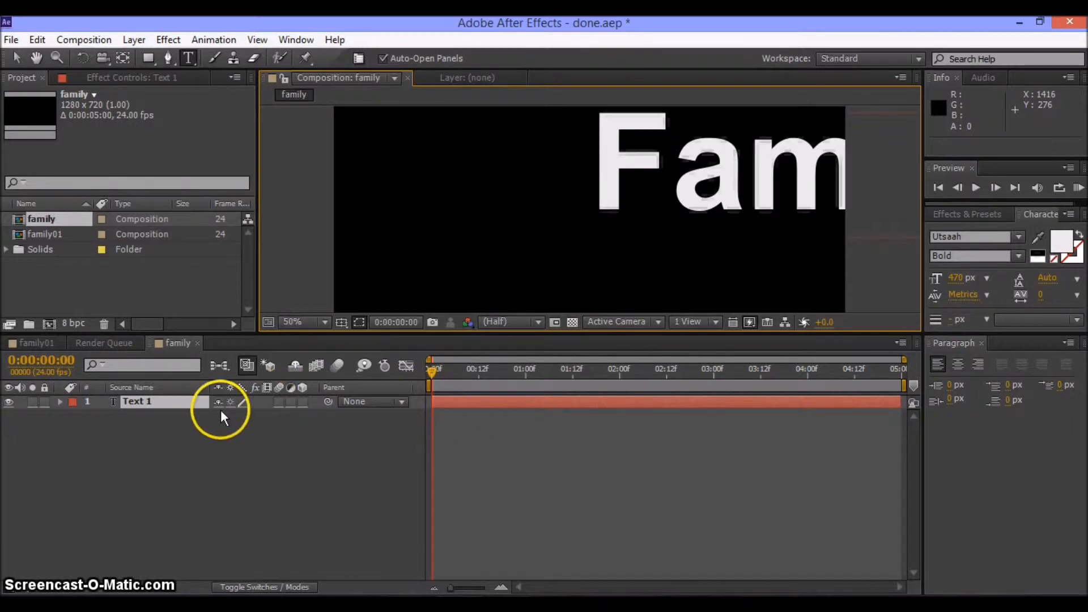
Set the Family text layer's position to 124, 470 and its font size to 477 px
{"action": "left_click", "coordinate": [187, 402]}
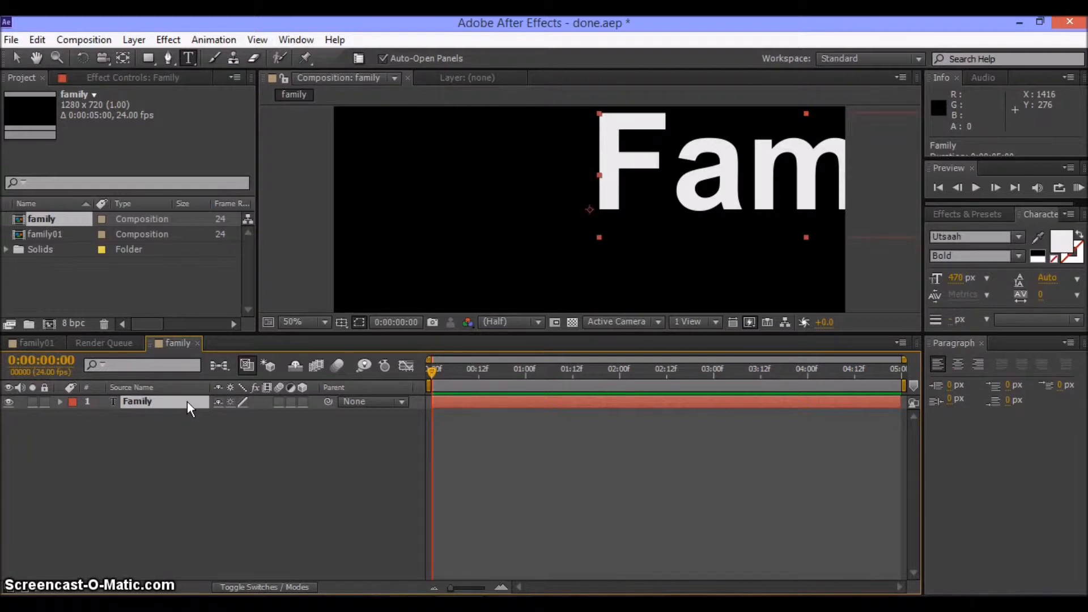
{"action": "key", "text": "p"}
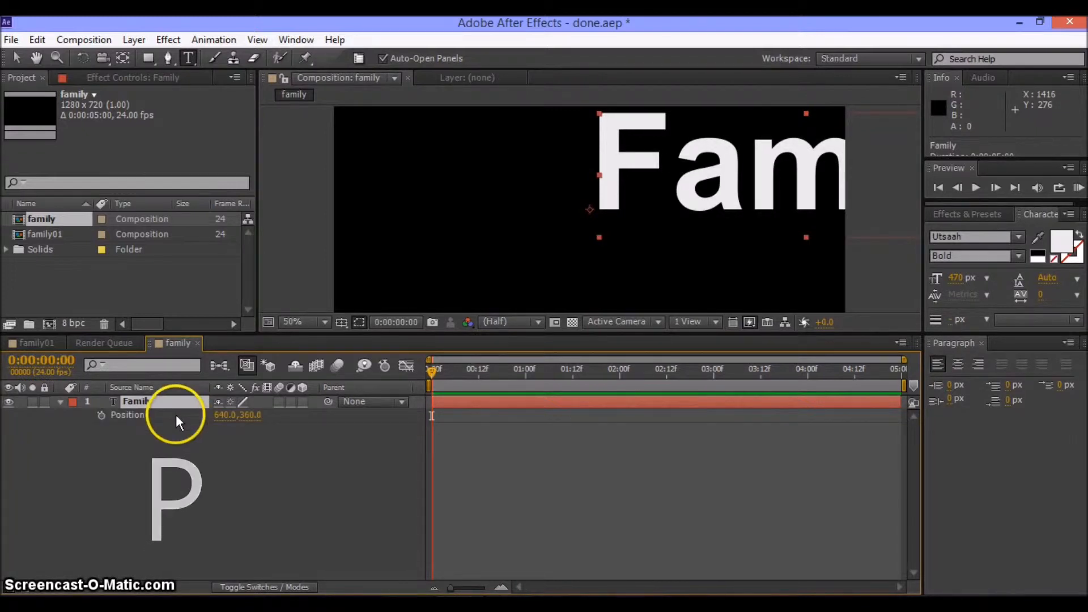
{"action": "left_click_drag", "start_coordinate": [247, 415], "coordinate": [253, 451]}
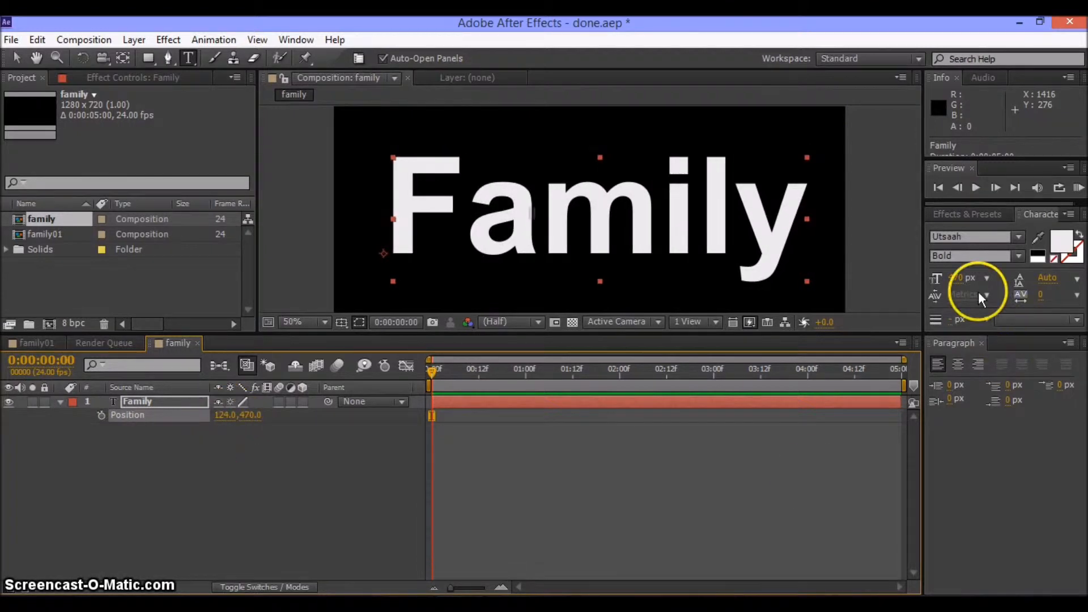
{"action": "left_click_drag", "start_coordinate": [951, 286], "coordinate": [961, 279]}
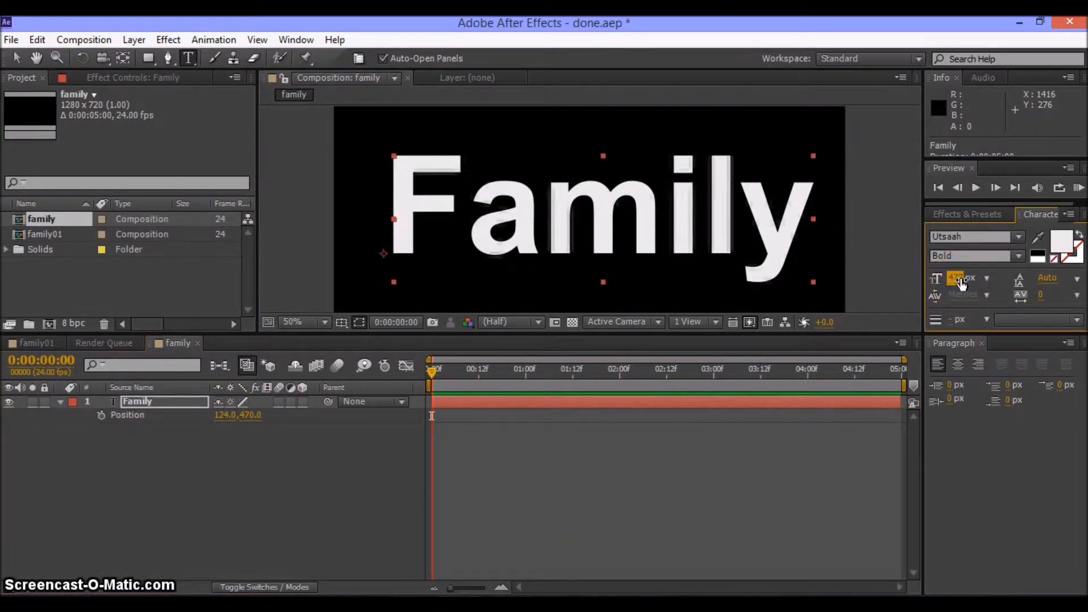
{"action": "left_click", "coordinate": [341, 444]}
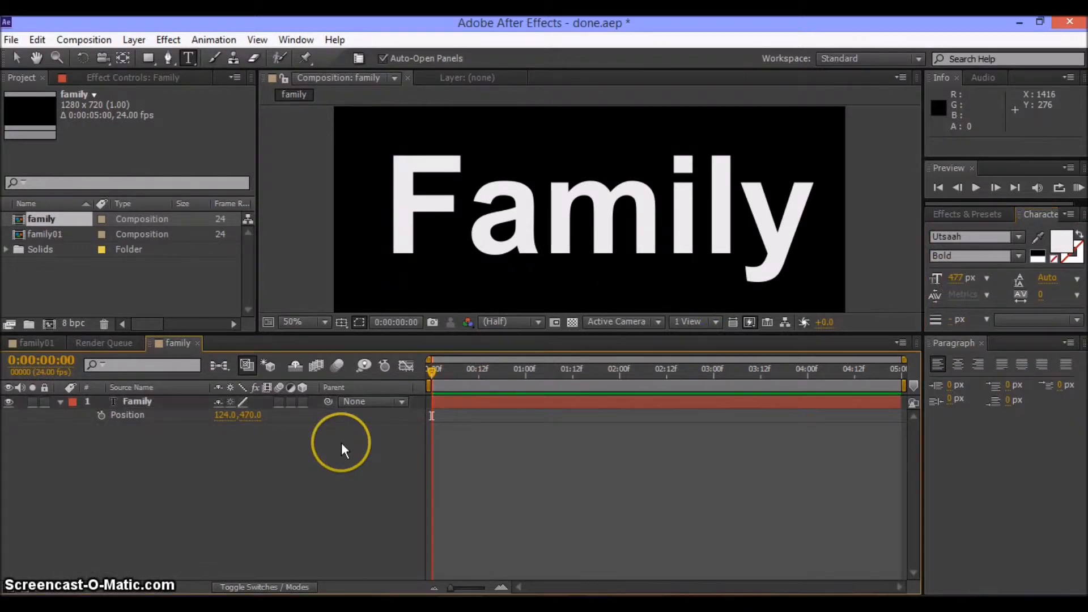
Auto-trace the Family text layer on the current frame using the Alpha channel
{"action": "left_click", "coordinate": [397, 214]}
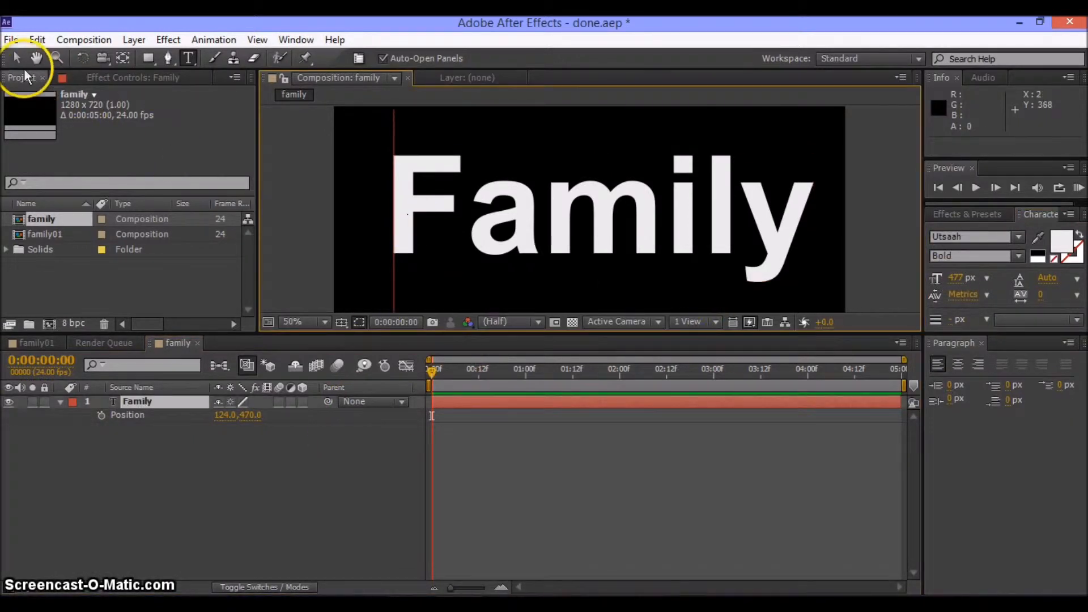
{"action": "left_click", "coordinate": [18, 59]}
{"action": "left_click", "coordinate": [405, 169]}
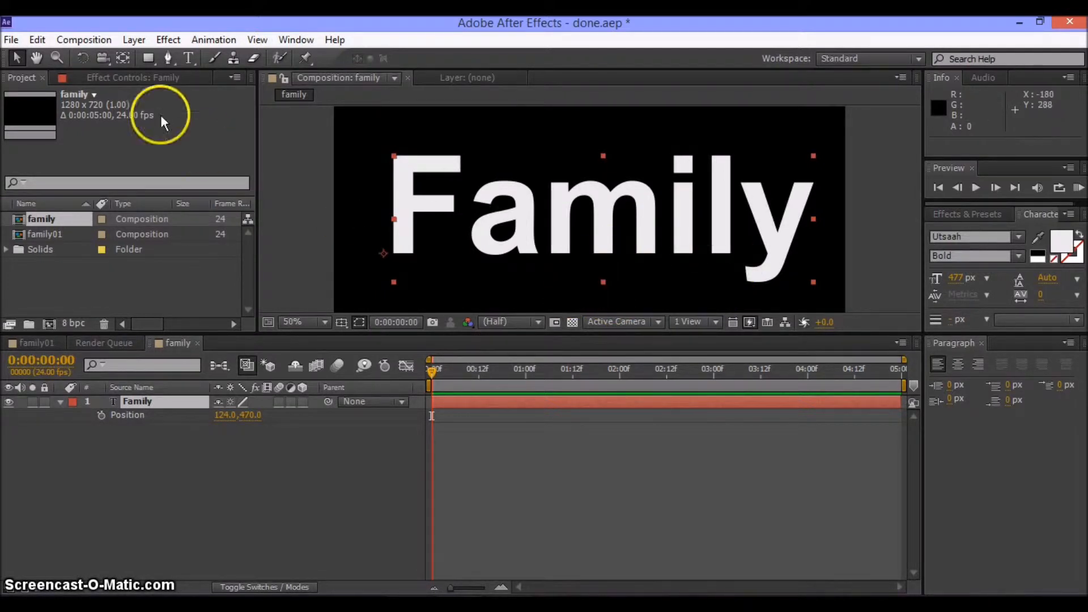
{"action": "left_click", "coordinate": [134, 41]}
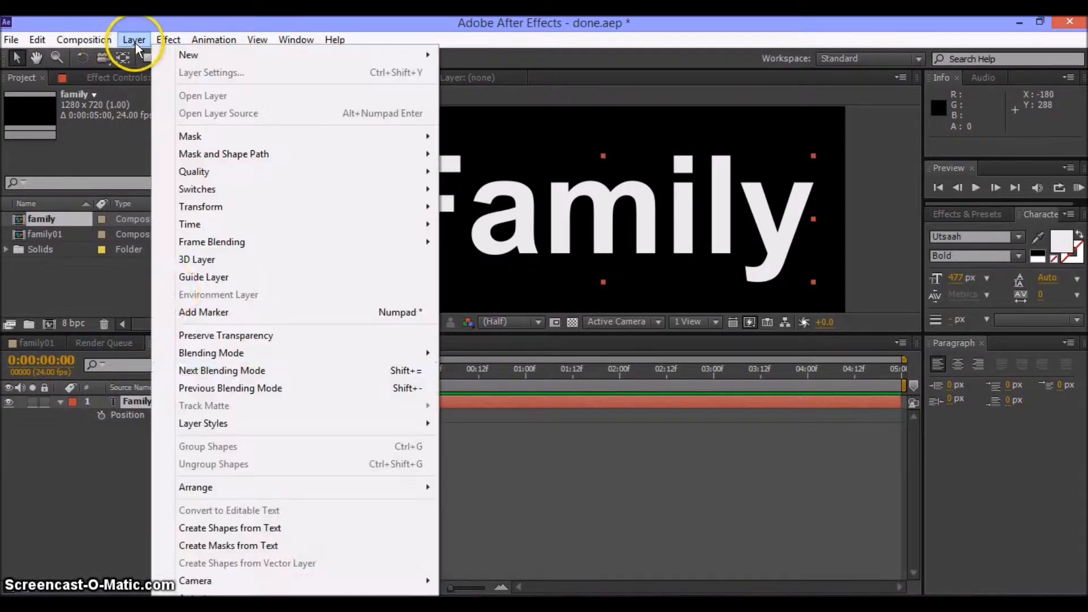
{"action": "left_click", "coordinate": [253, 595]}
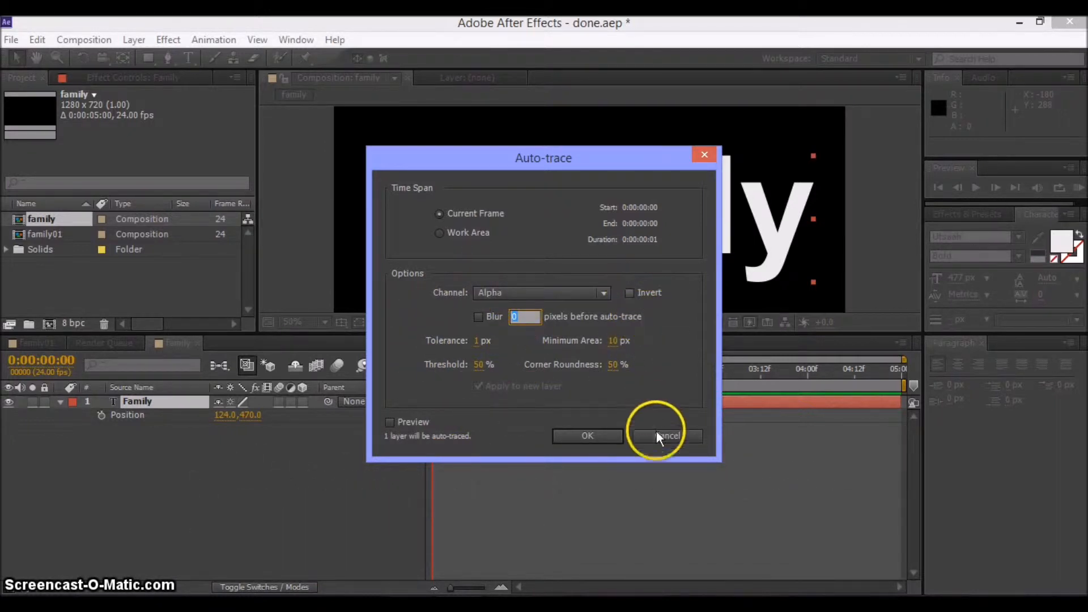
{"action": "left_click", "coordinate": [617, 438]}
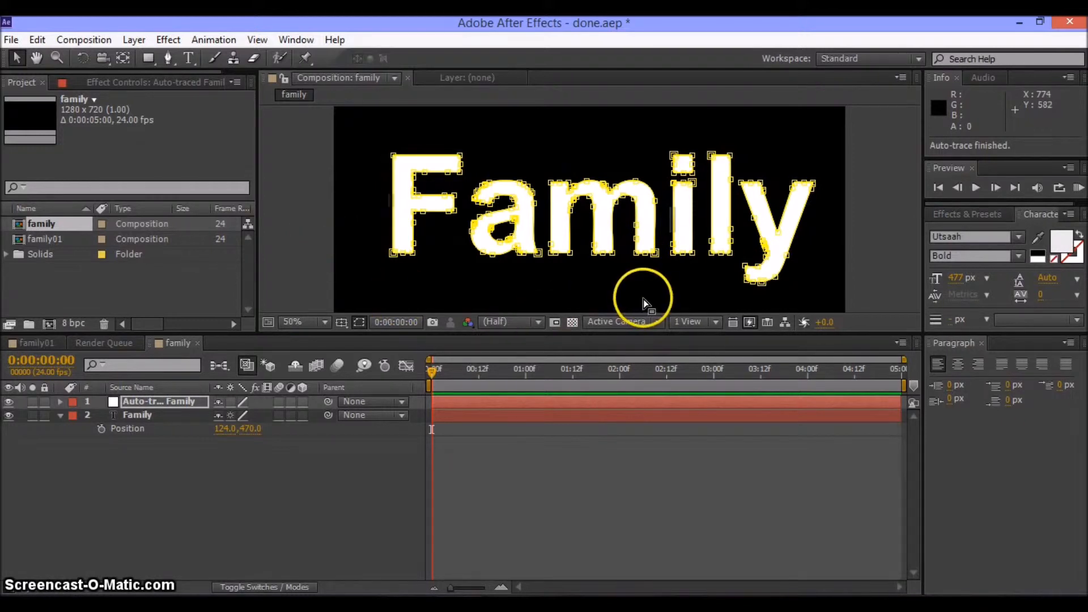
Examine up close how the auto-traced mask outlines follow the edges of the Family letters
{"action": "scroll", "coordinate": [644, 283], "scroll_direction": "up", "scroll_amount": 3}
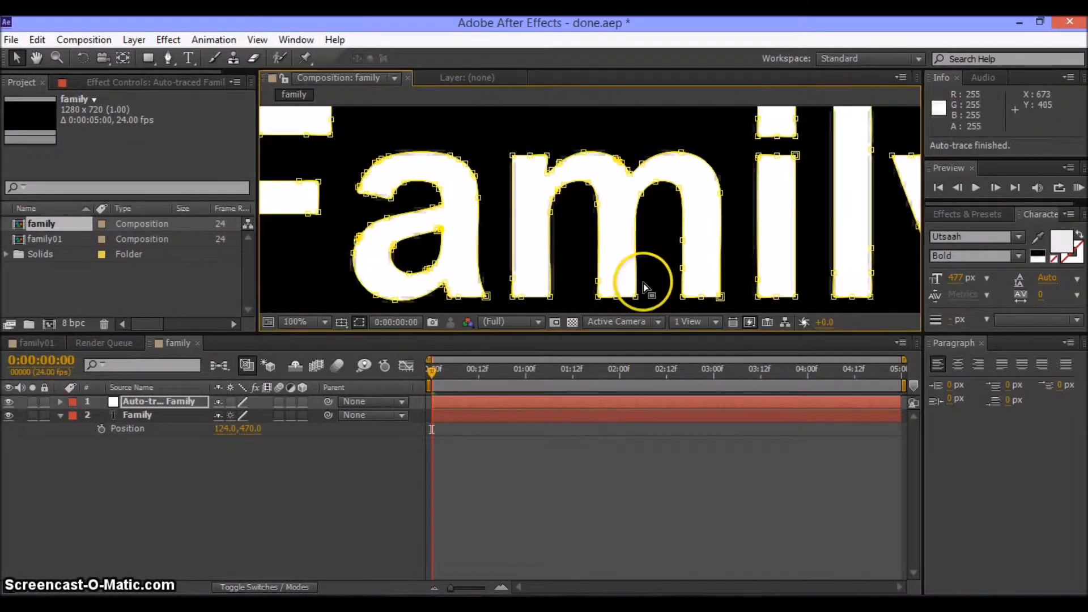
{"action": "scroll", "coordinate": [644, 283], "scroll_direction": "up", "scroll_amount": 2}
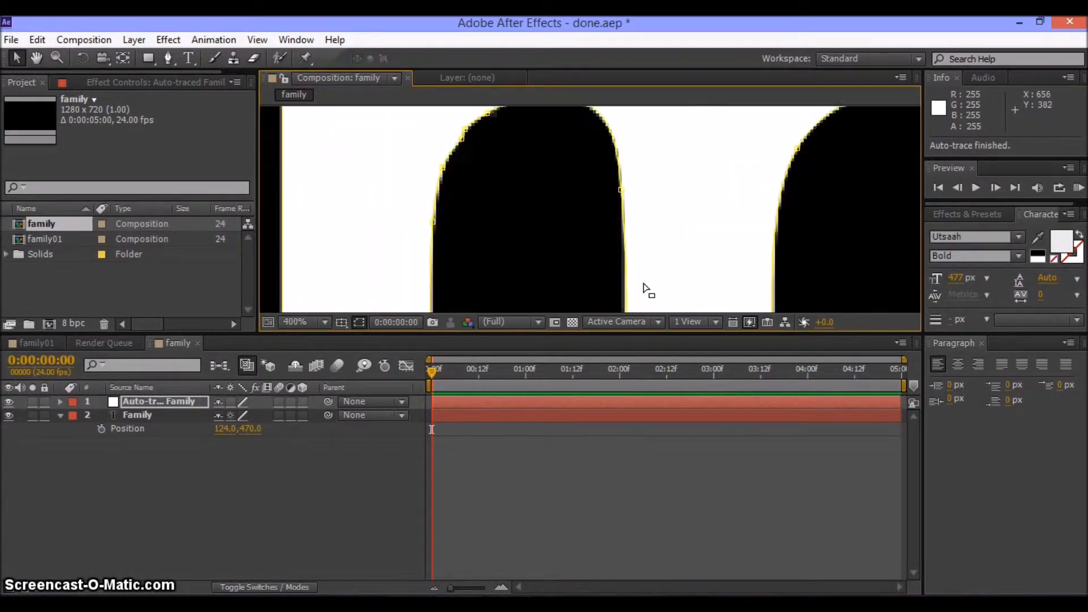
{"action": "left_click", "coordinate": [526, 189]}
{"action": "key", "text": "space"}
{"action": "left_click_drag", "start_coordinate": [439, 214], "coordinate": [775, 214]}
{"action": "left_click_drag", "start_coordinate": [686, 219], "coordinate": [749, 126]}
{"action": "left_click_drag", "start_coordinate": [747, 225], "coordinate": [750, 169]}
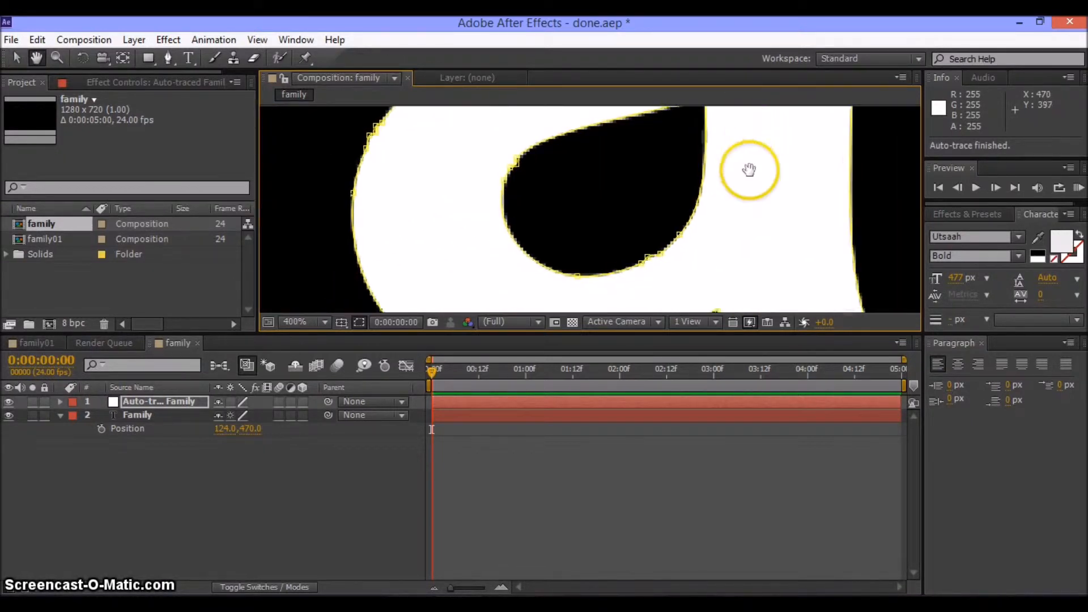
{"action": "scroll", "coordinate": [756, 190], "scroll_direction": "up", "scroll_amount": 5}
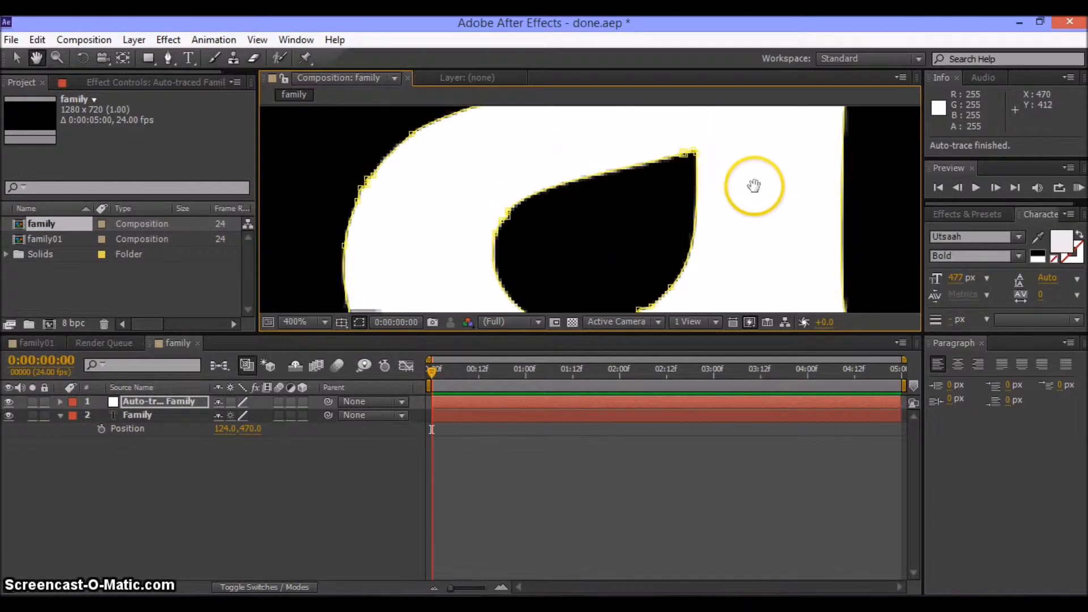
{"action": "left_click_drag", "start_coordinate": [725, 185], "coordinate": [723, 273]}
{"action": "left_click_drag", "start_coordinate": [746, 225], "coordinate": [714, 259]}
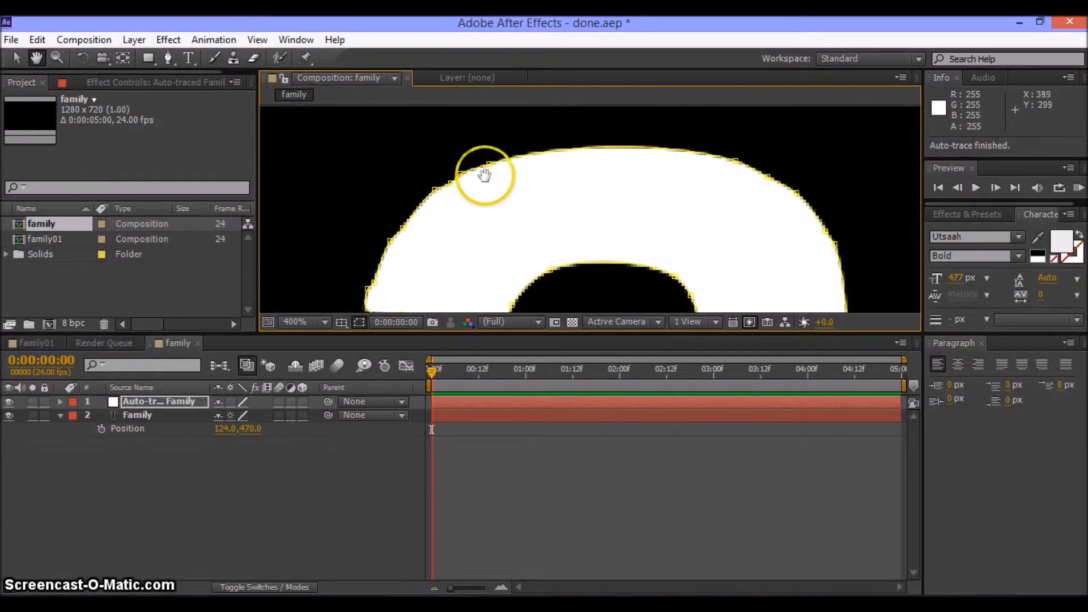
{"action": "scroll", "coordinate": [548, 255], "scroll_direction": "down", "scroll_amount": 5}
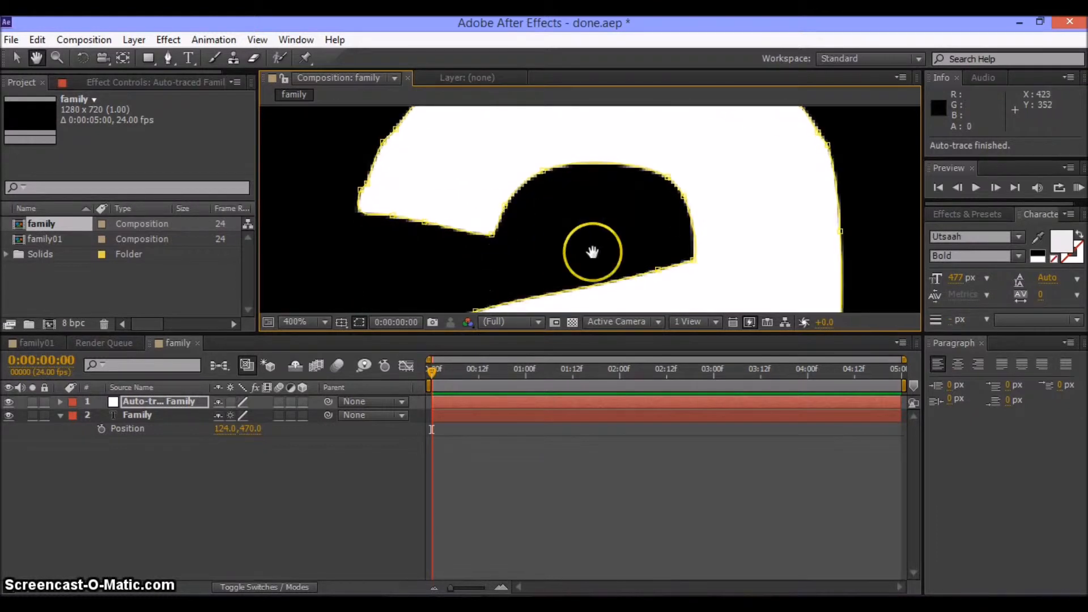
{"action": "scroll", "coordinate": [632, 257], "scroll_direction": "down", "scroll_amount": 6}
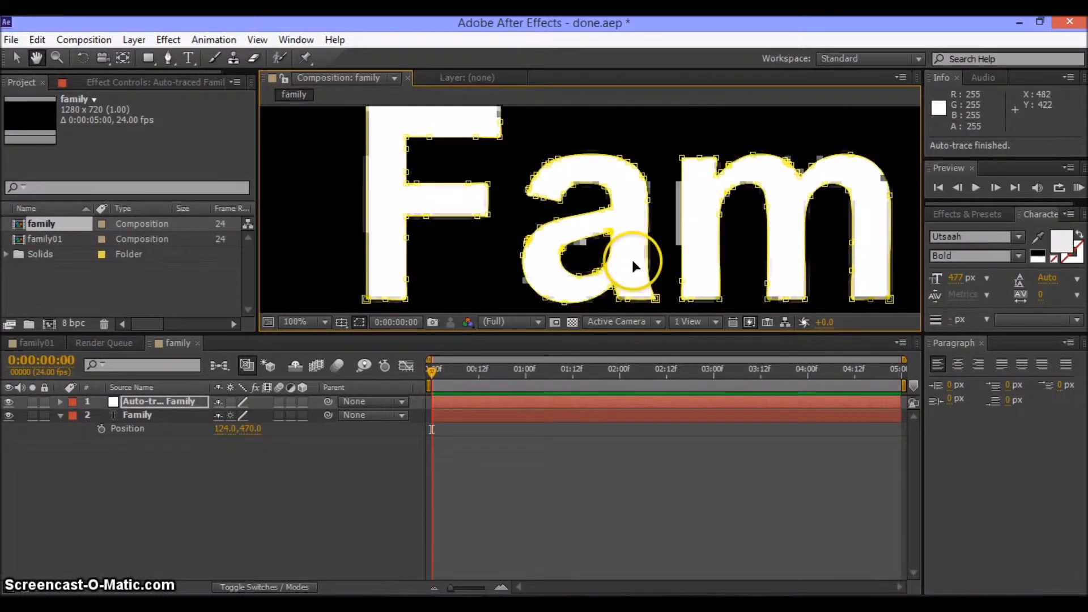
{"action": "left_click_drag", "start_coordinate": [696, 236], "coordinate": [629, 236]}
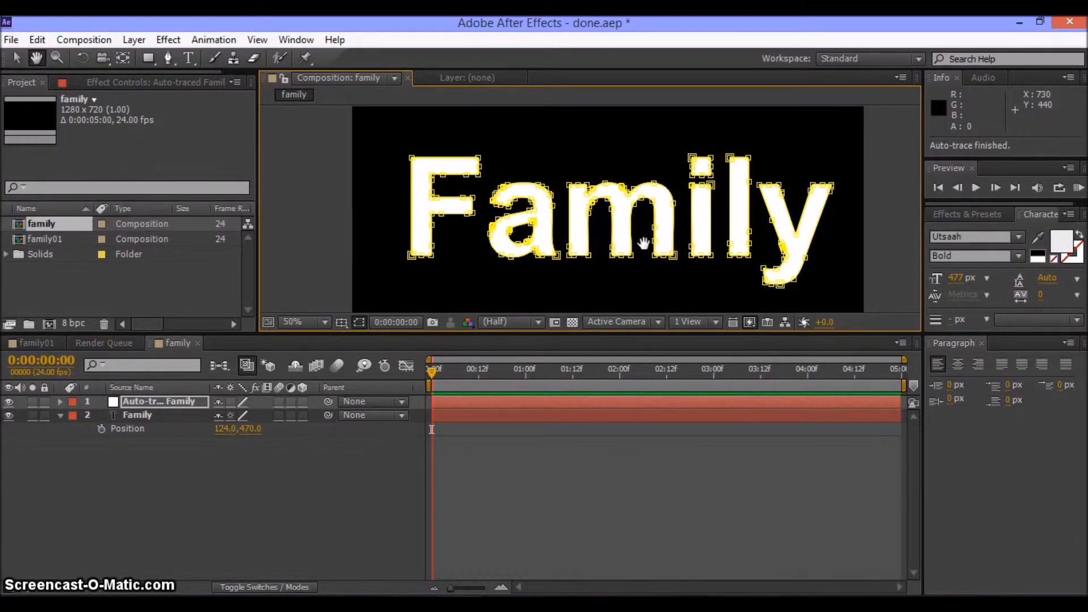
Add a 1280 x 720 px dark gray solid layer named particles to the composition
{"action": "left_click", "coordinate": [17, 57]}
{"action": "right_click", "coordinate": [162, 447]}
{"action": "mouse_move", "coordinate": [206, 287]}
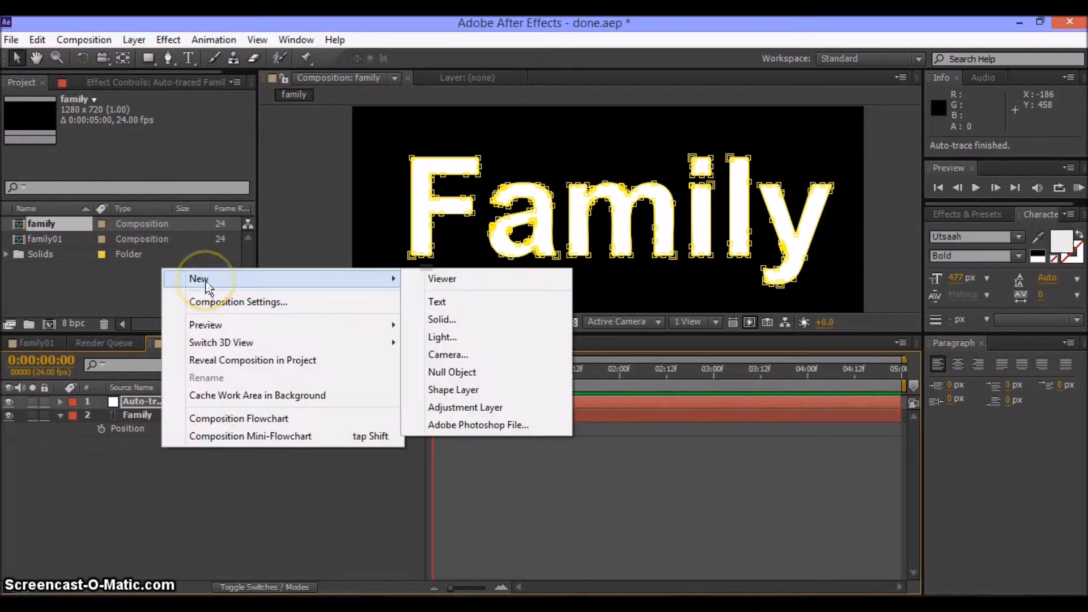
{"action": "left_click", "coordinate": [437, 320]}
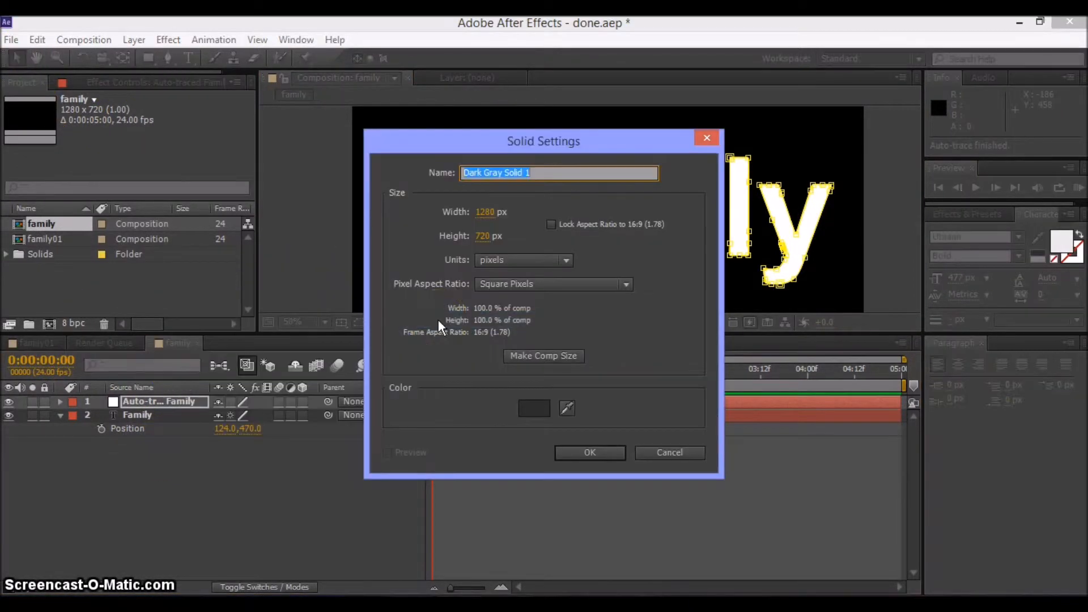
{"action": "type", "text": "p"}
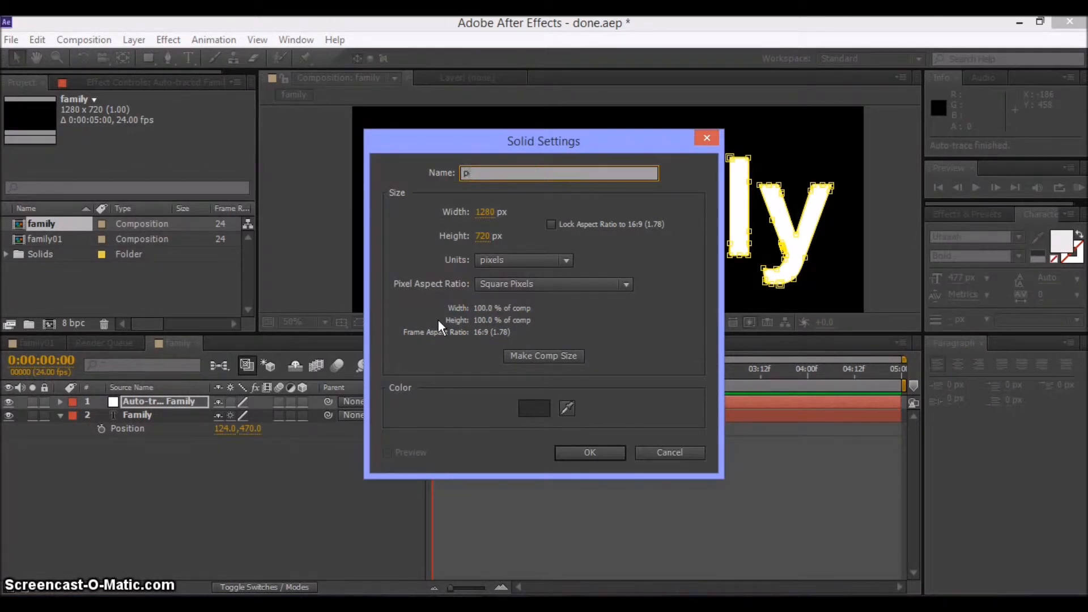
{"action": "type", "text": "articles"}
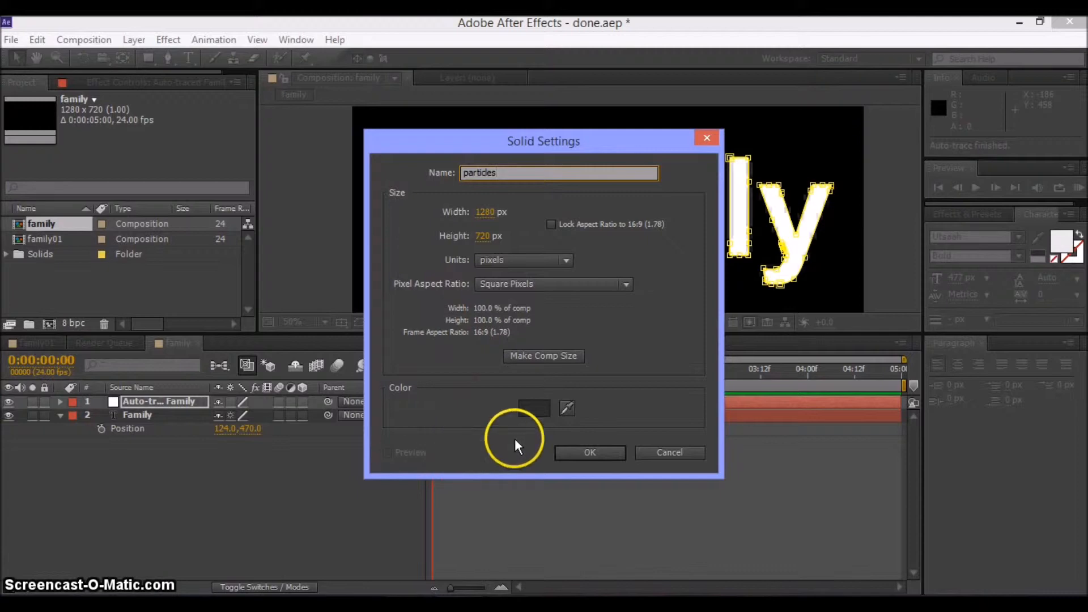
{"action": "left_click", "coordinate": [574, 451]}
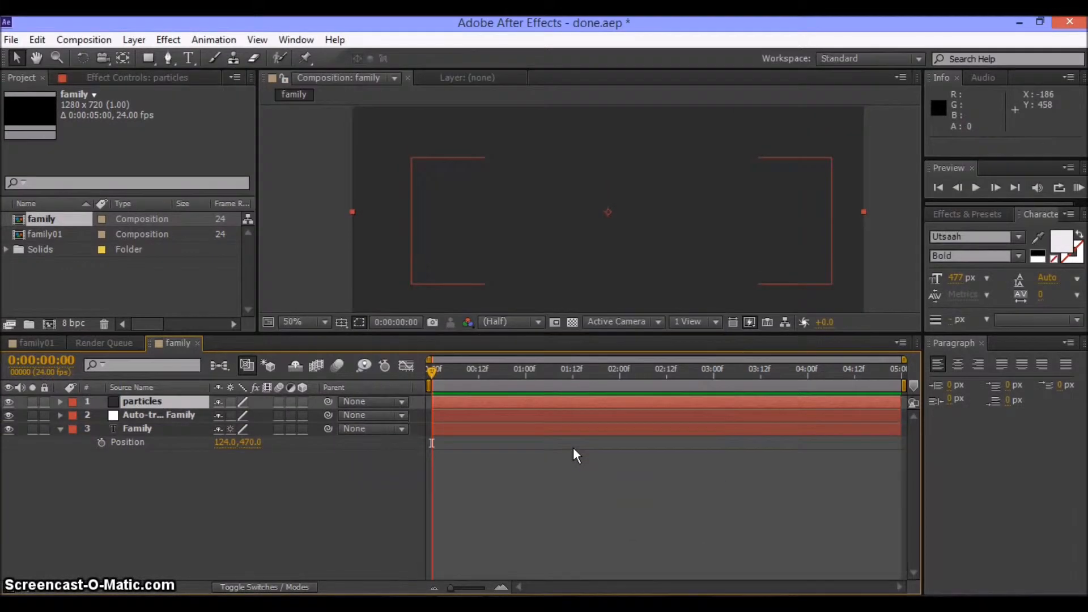
Apply the Trapcode Particular effect to the particles layer
{"action": "right_click", "coordinate": [168, 403]}
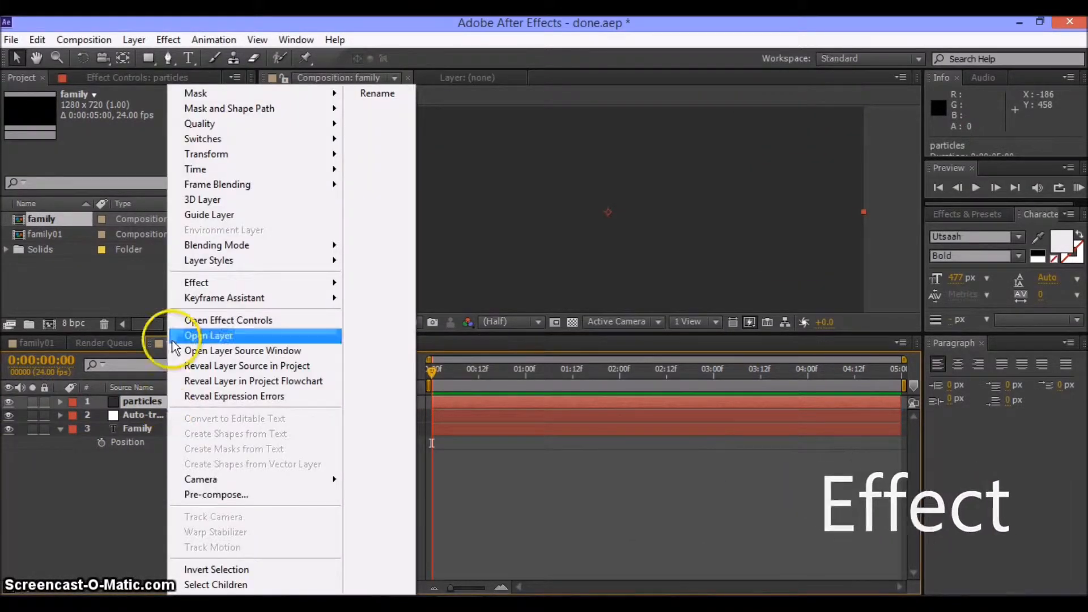
{"action": "mouse_move", "coordinate": [206, 288]}
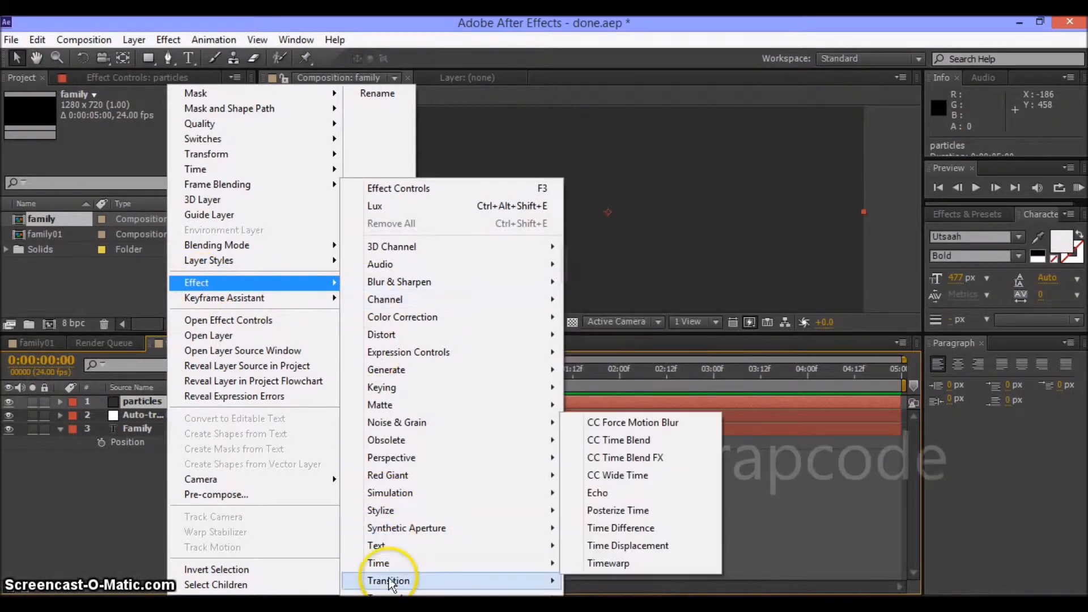
{"action": "mouse_move", "coordinate": [397, 593]}
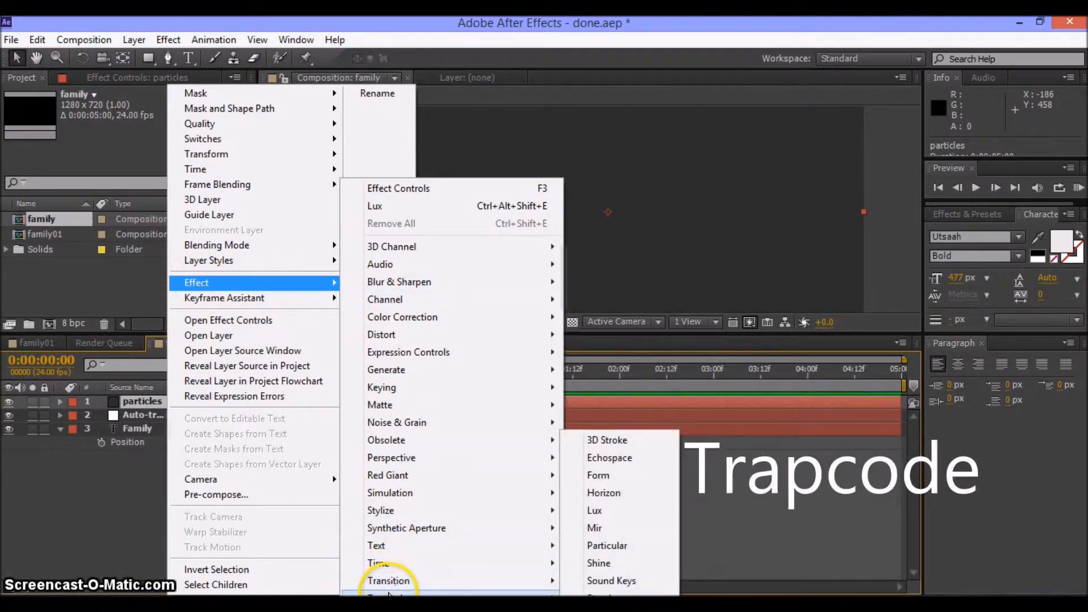
{"action": "left_click", "coordinate": [601, 545]}
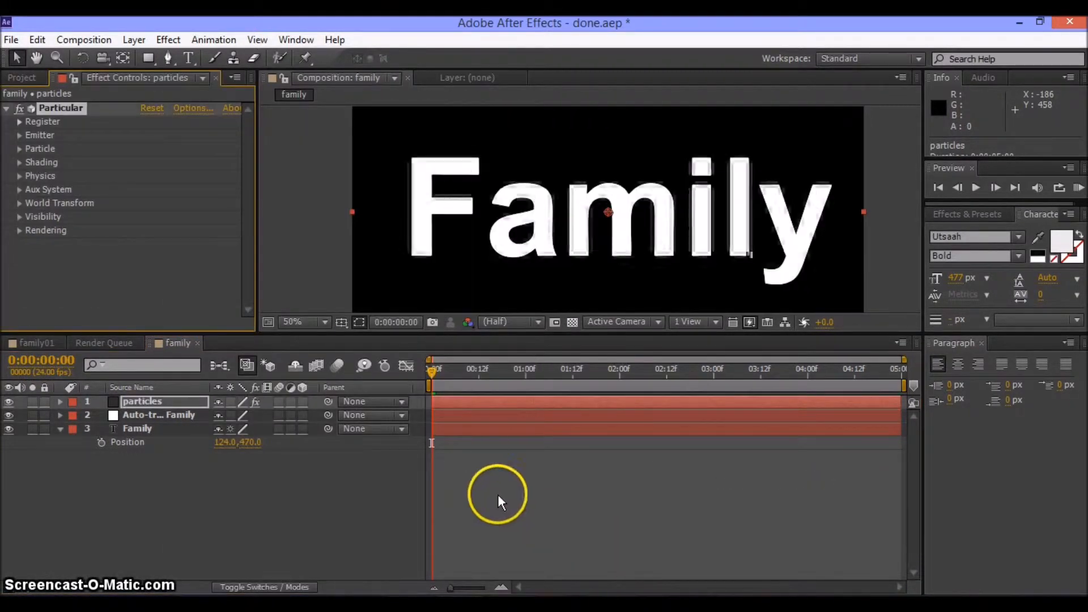
Scrub through the family composition to inspect how the default Particular particles emit over time
{"action": "left_click_drag", "start_coordinate": [431, 369], "coordinate": [495, 375]}
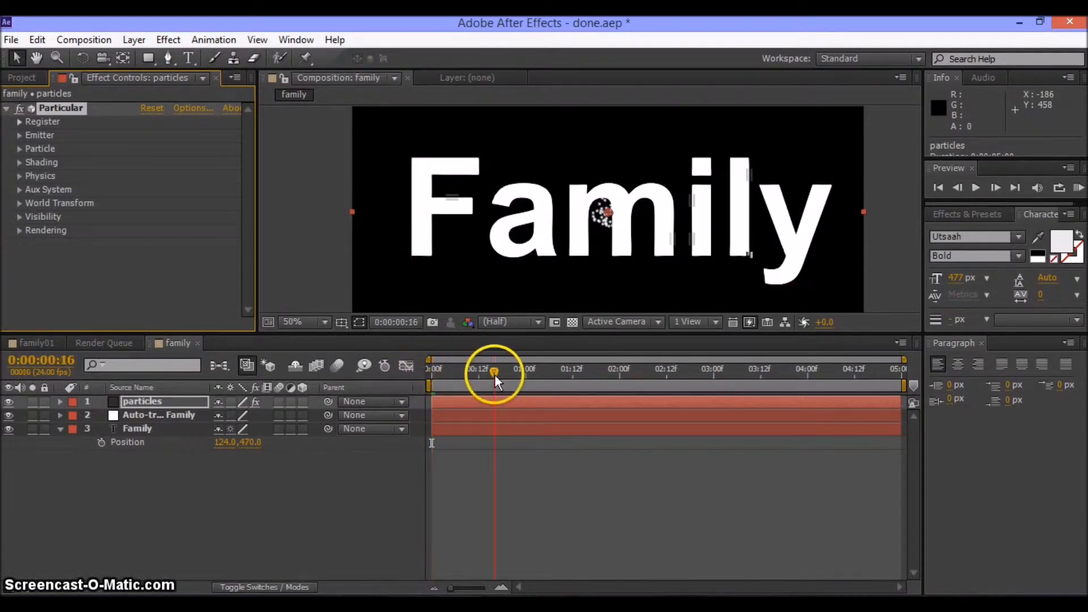
{"action": "left_click", "coordinate": [619, 369]}
{"action": "left_click", "coordinate": [621, 371]}
{"action": "left_click_drag", "start_coordinate": [683, 376], "coordinate": [584, 400]}
Add a Point light with 100% intensity named Emitter to the family composition
{"action": "right_click", "coordinate": [305, 469]}
{"action": "mouse_move", "coordinate": [343, 300]}
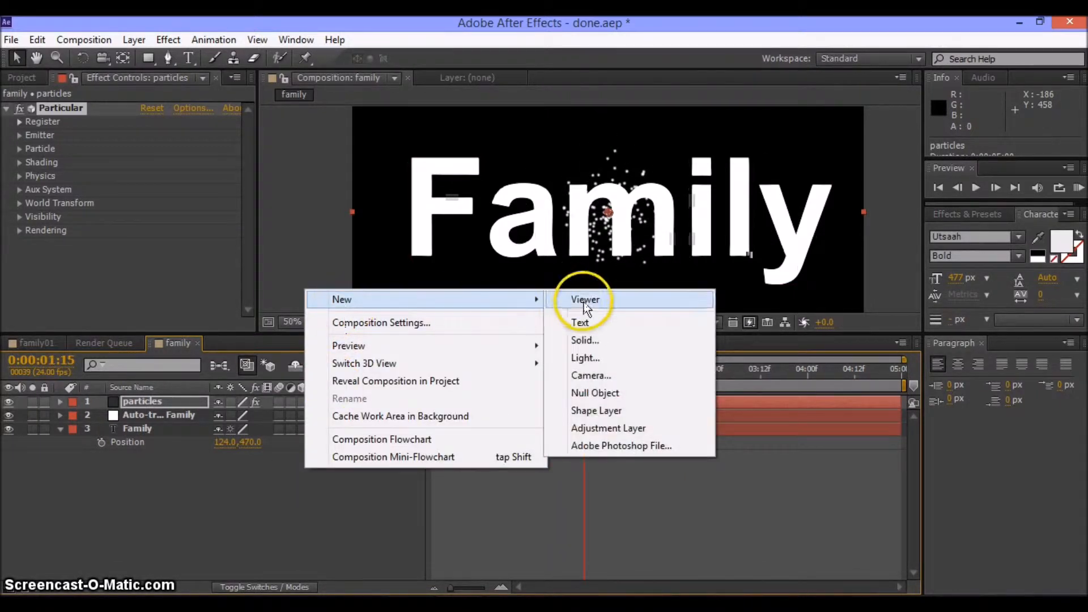
{"action": "left_click", "coordinate": [589, 363]}
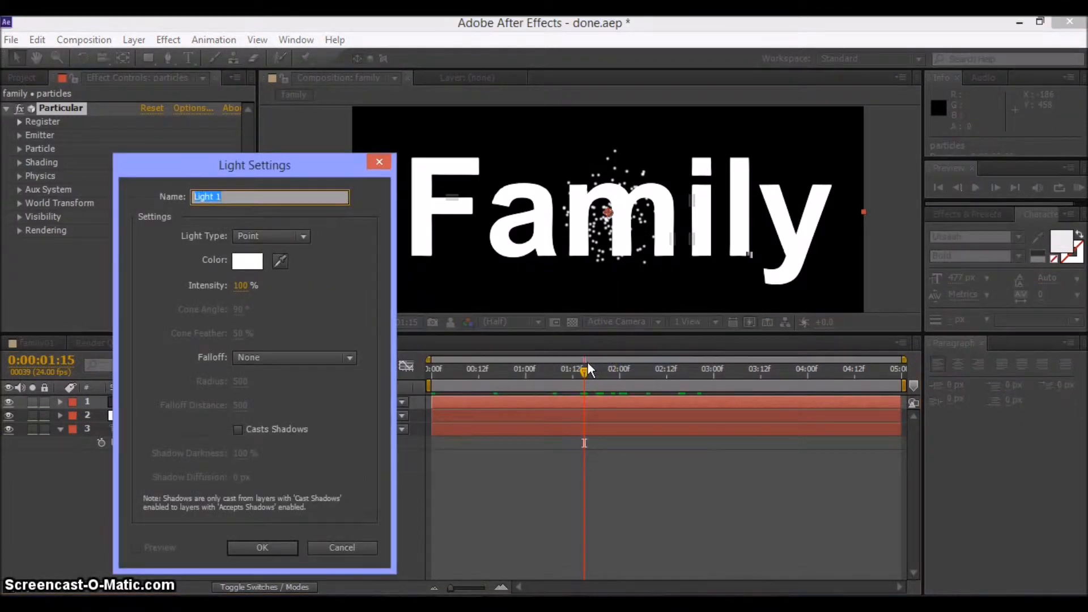
{"action": "type", "text": "Emitter"}
{"action": "left_click", "coordinate": [262, 546]}
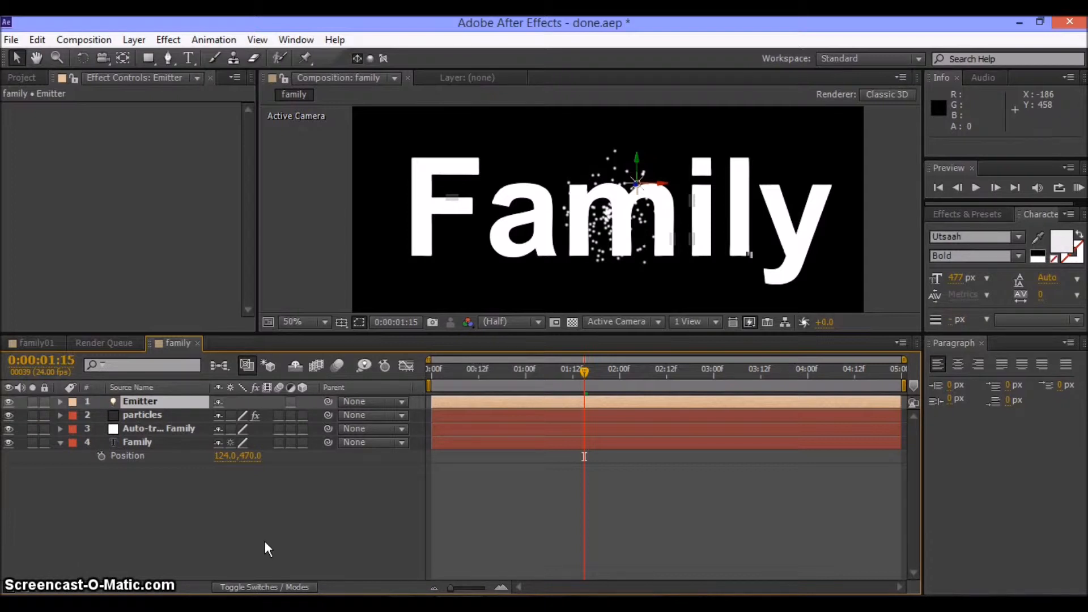
Set Particular's Emitter Type on the particles layer to Light(s)
{"action": "left_click_drag", "start_coordinate": [584, 375], "coordinate": [496, 382]}
{"action": "left_click_drag", "start_coordinate": [688, 387], "coordinate": [640, 390]}
{"action": "left_click", "coordinate": [168, 415]}
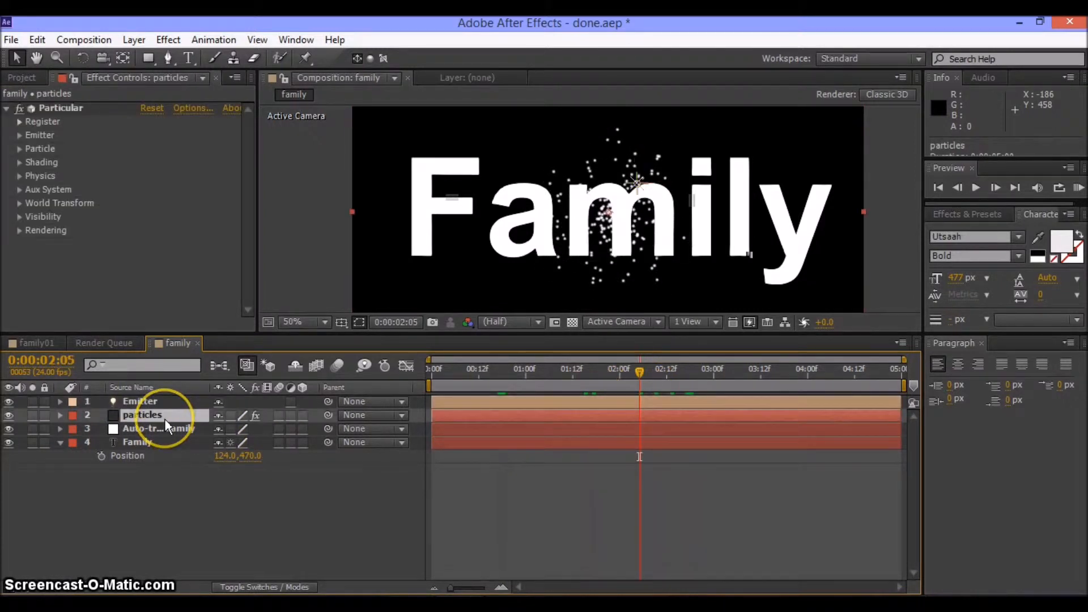
{"action": "left_click", "coordinate": [18, 136]}
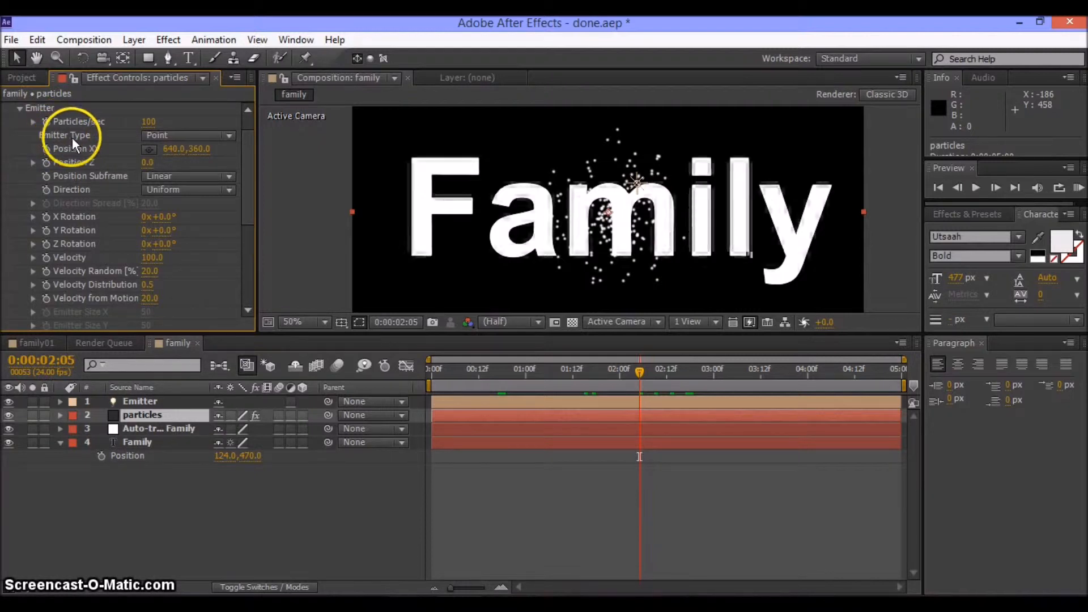
{"action": "left_click", "coordinate": [192, 136]}
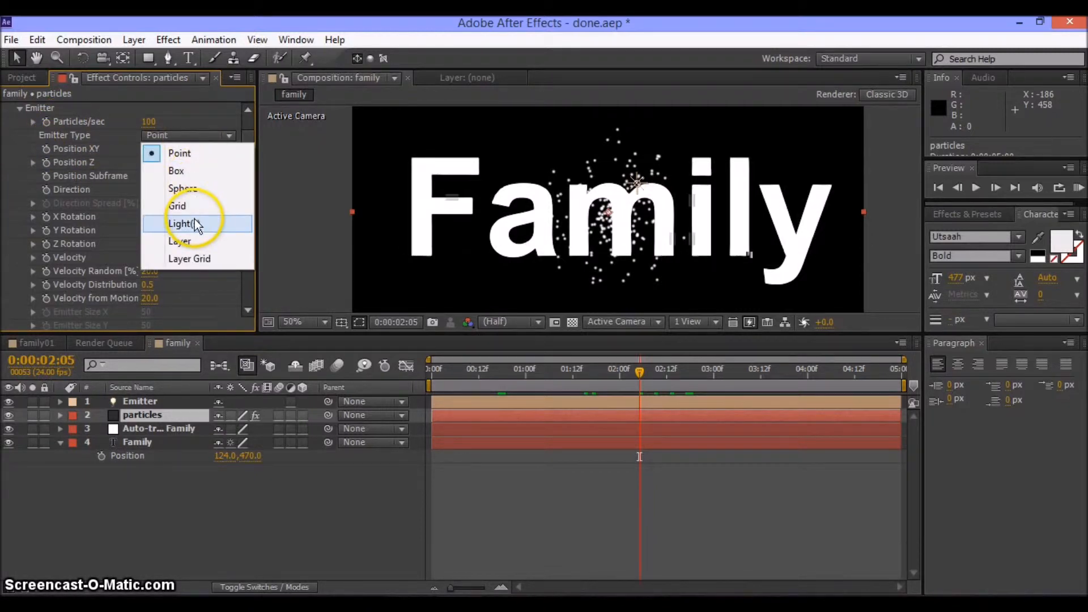
{"action": "left_click", "coordinate": [195, 219]}
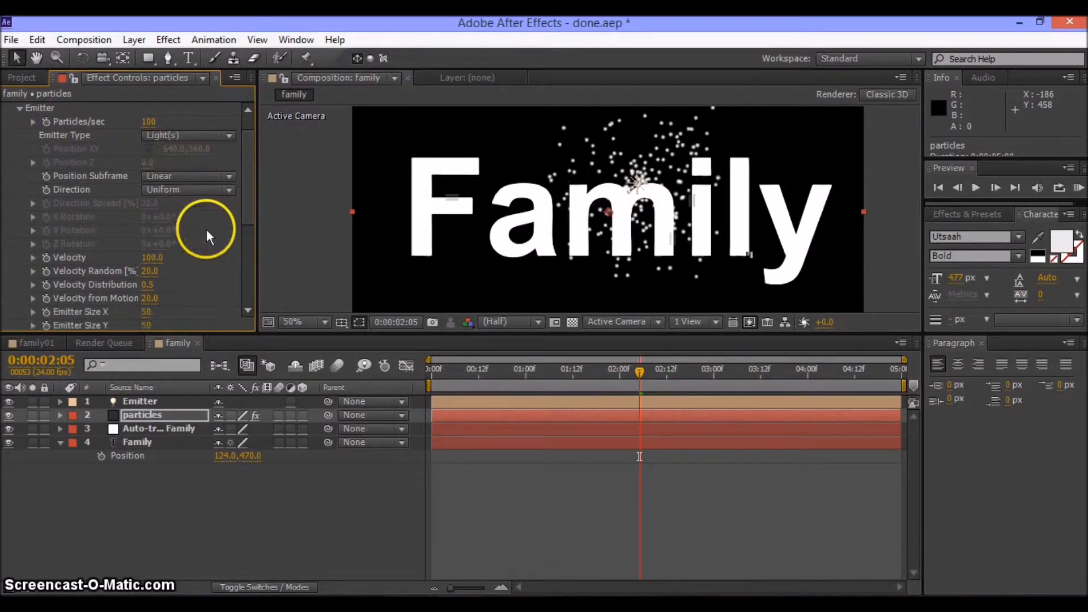
Move the Emitter light along its X axis to about 523, above the letter a
{"action": "left_click", "coordinate": [639, 183]}
{"action": "mouse_move", "coordinate": [659, 185]}
{"action": "left_mouse_down"}
{"action": "mouse_move", "coordinate": [421, 188]}
{"action": "mouse_move", "coordinate": [670, 190]}
{"action": "mouse_move", "coordinate": [511, 195]}
{"action": "mouse_move", "coordinate": [611, 195]}
{"action": "left_mouse_up"}
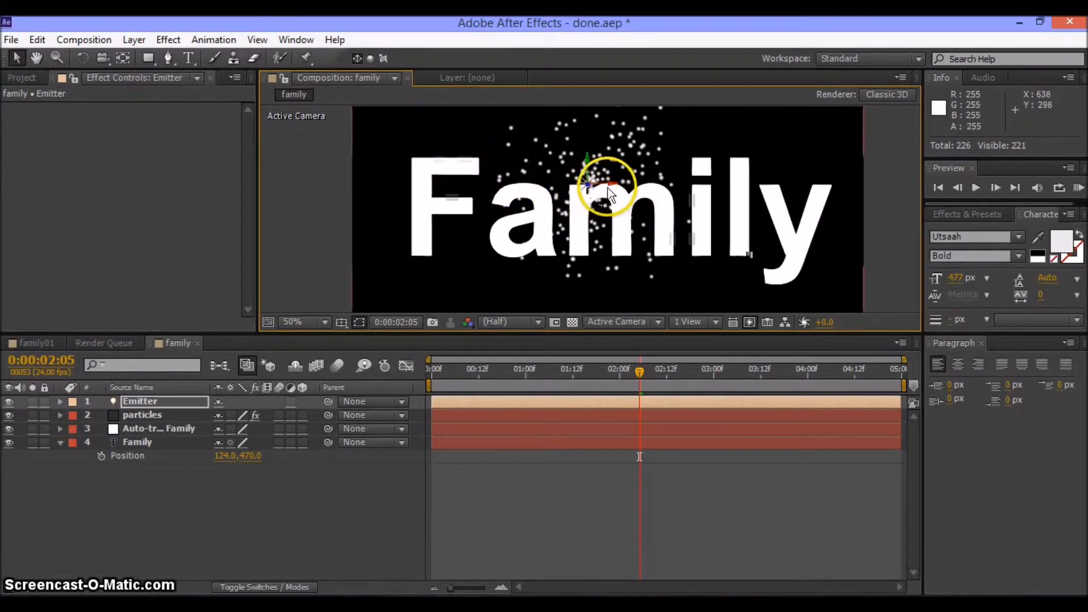
{"action": "mouse_move", "coordinate": [587, 195]}
{"action": "left_mouse_down"}
{"action": "mouse_move", "coordinate": [434, 195]}
{"action": "mouse_move", "coordinate": [610, 196]}
{"action": "mouse_move", "coordinate": [578, 208]}
{"action": "left_mouse_up"}
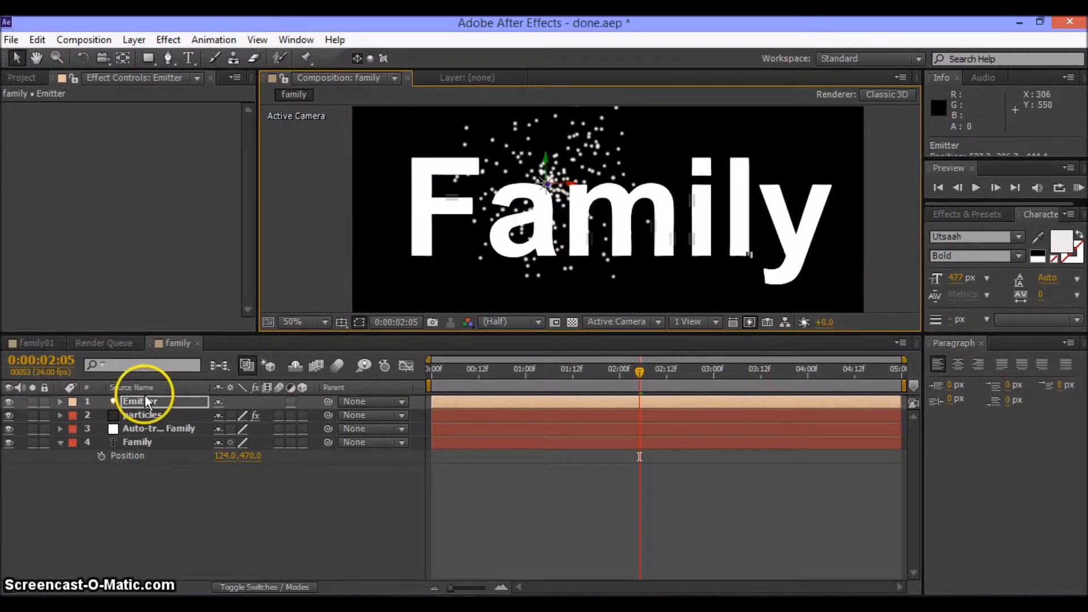
Hide the Family text and Auto-traced Family layers, and reveal the mask paths of the auto-traced layer
{"action": "left_click_drag", "start_coordinate": [8, 443], "coordinate": [9, 431]}
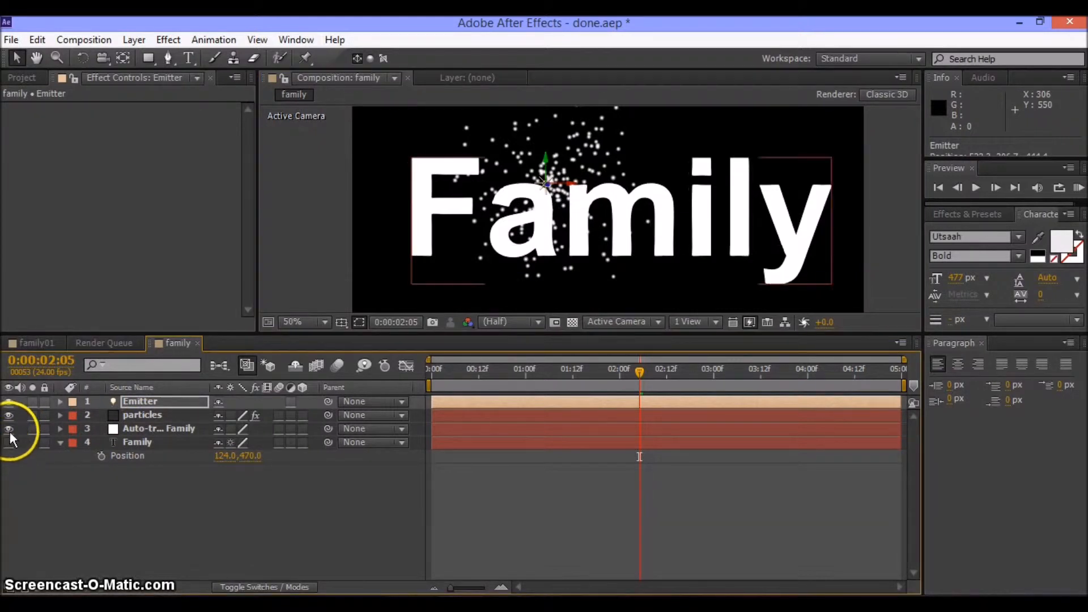
{"action": "left_click", "coordinate": [157, 428]}
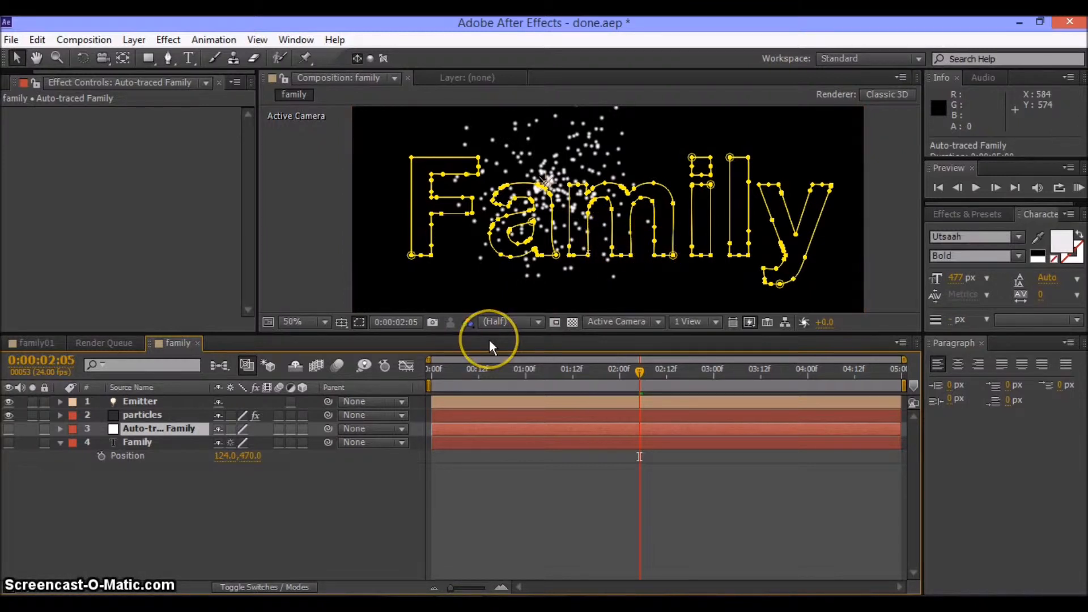
{"action": "key", "text": "m"}
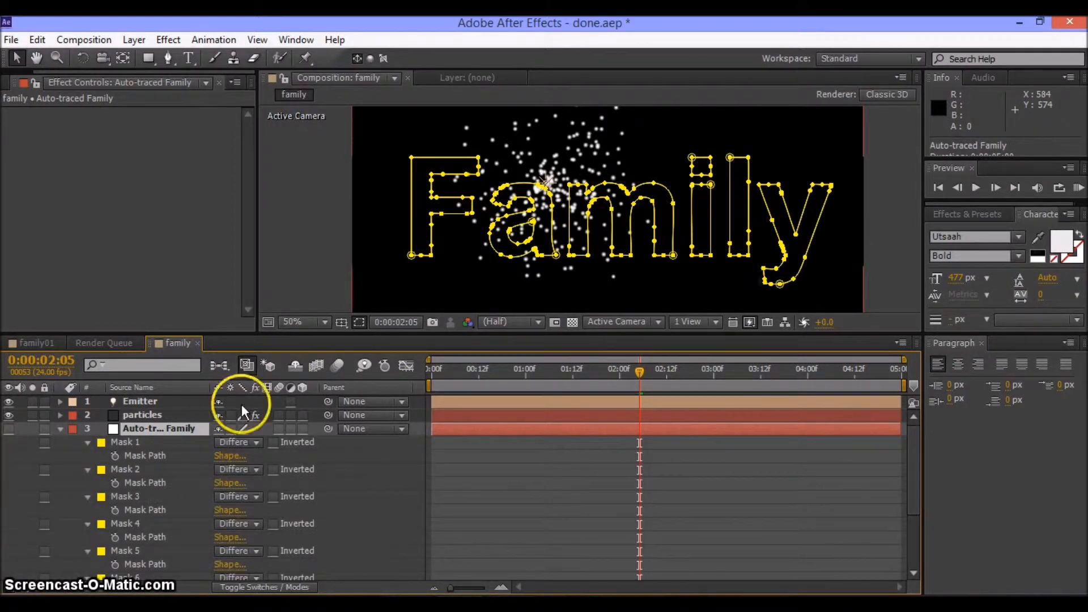
Copy the Mask Path of Mask 8, the outline of the letter F, from the Auto-traced Family layer
{"action": "left_click", "coordinate": [412, 252]}
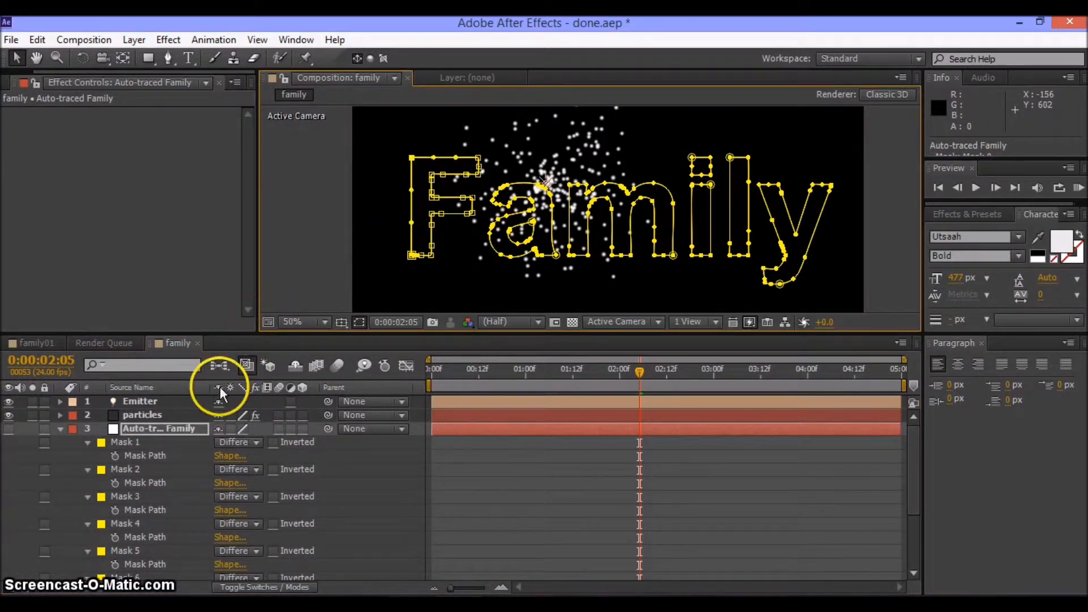
{"action": "left_click", "coordinate": [467, 429]}
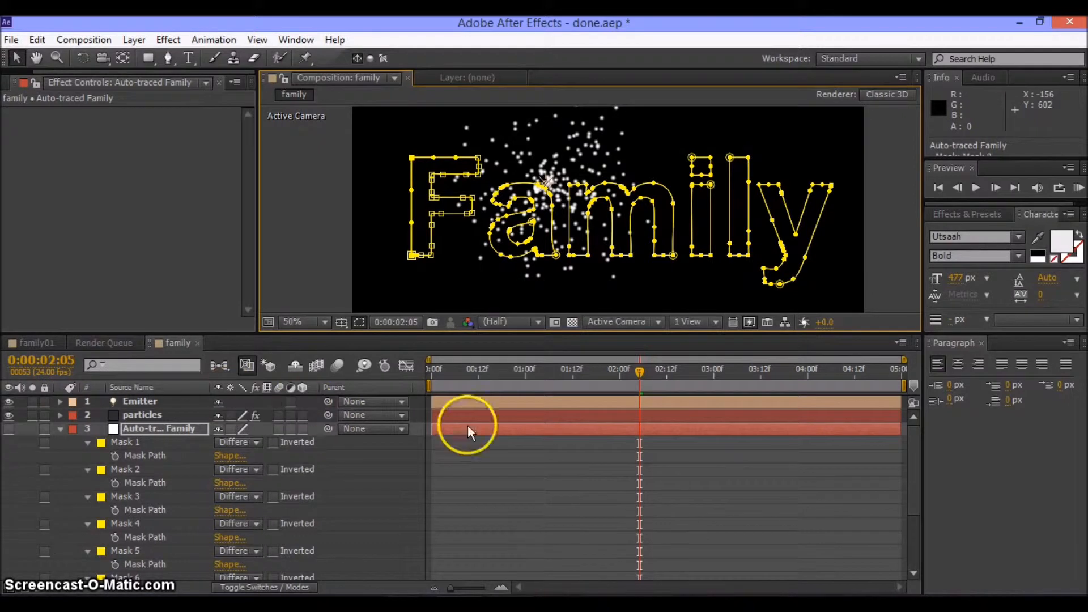
{"action": "left_click_drag", "start_coordinate": [905, 453], "coordinate": [914, 501]}
{"action": "left_click", "coordinate": [170, 542]}
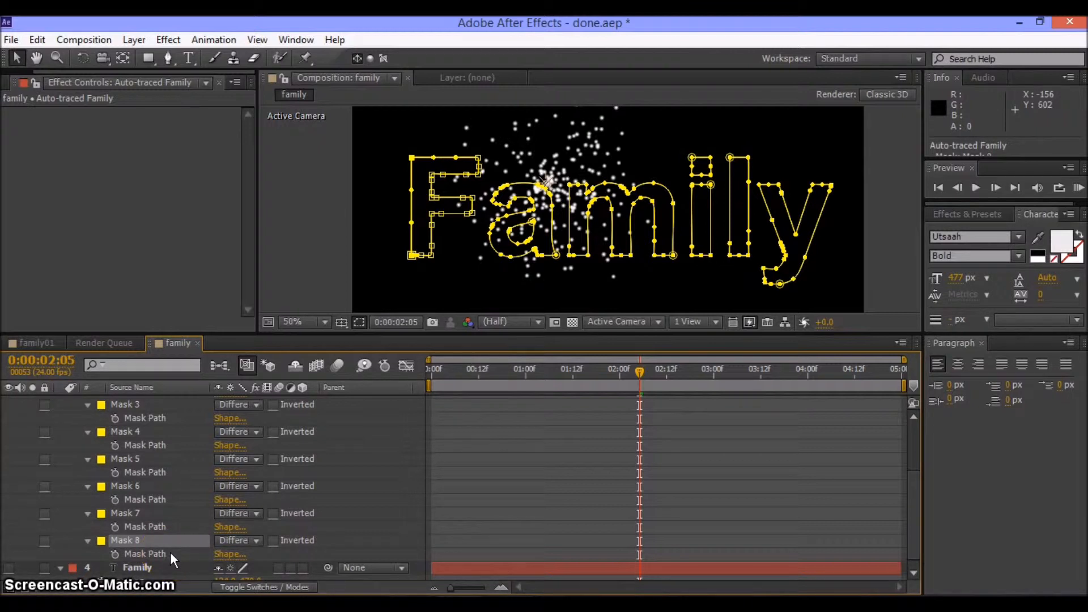
{"action": "left_click", "coordinate": [170, 553]}
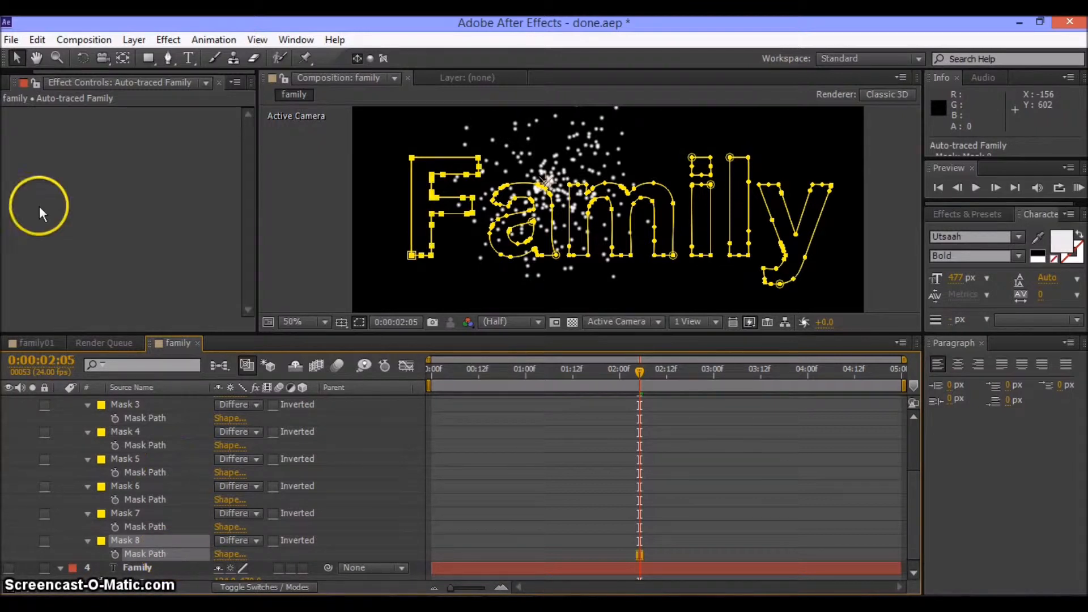
{"action": "left_click", "coordinate": [39, 44]}
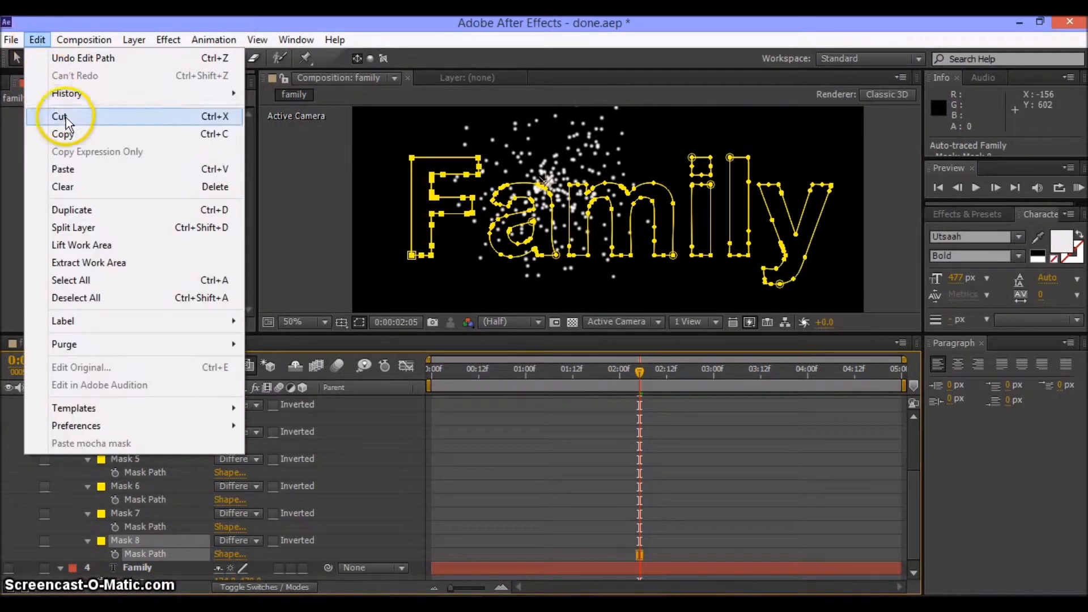
{"action": "left_click", "coordinate": [199, 137]}
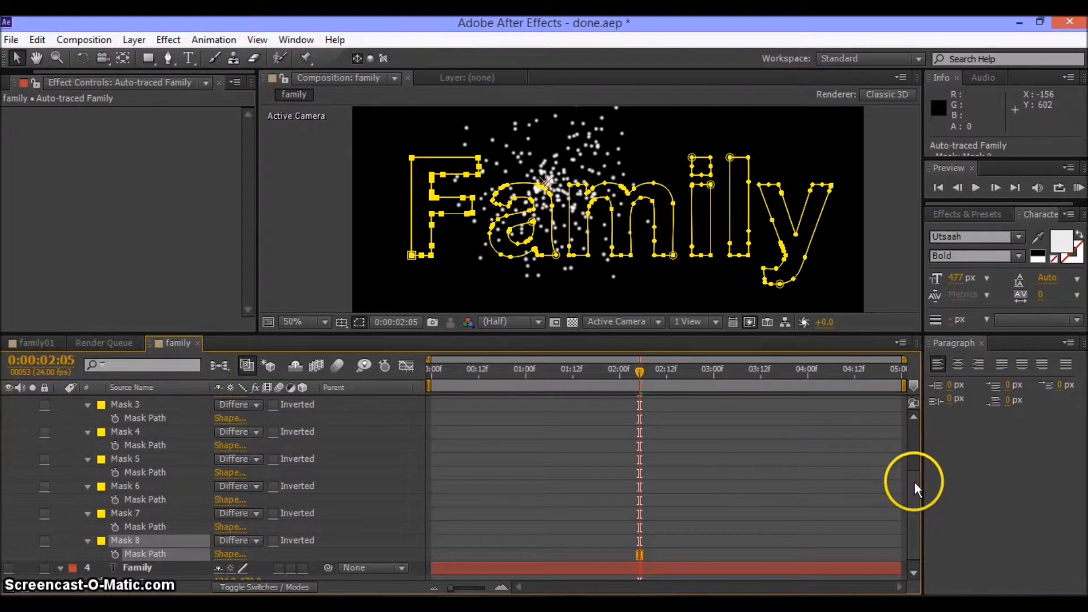
Paste the copied F outline into the Emitter light's Position property at 0:00:00:00
{"action": "left_click_drag", "start_coordinate": [914, 482], "coordinate": [914, 415]}
{"action": "left_click", "coordinate": [134, 403]}
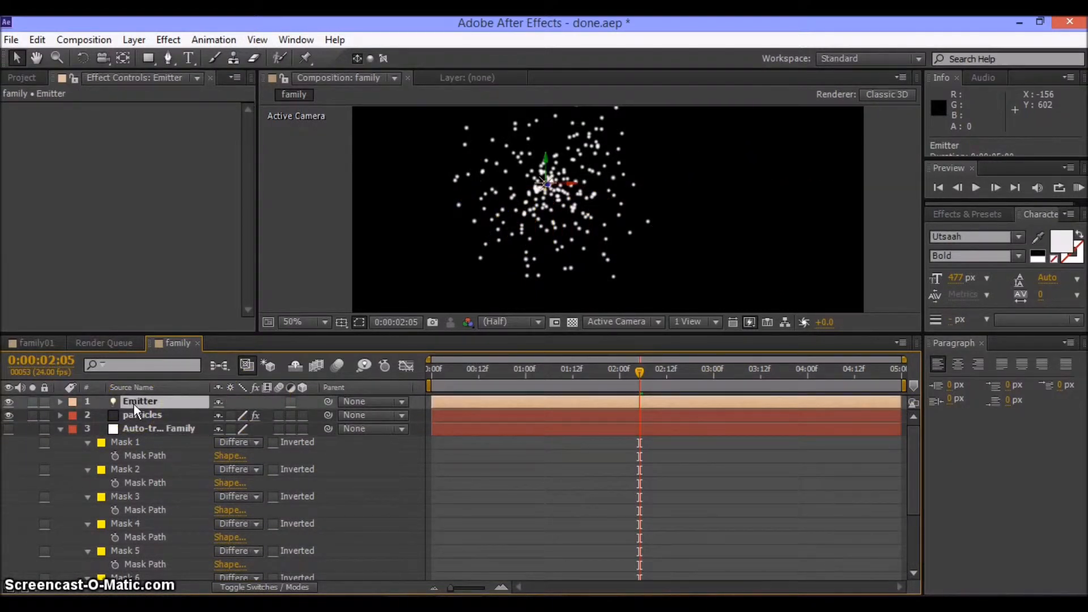
{"action": "key", "text": "p"}
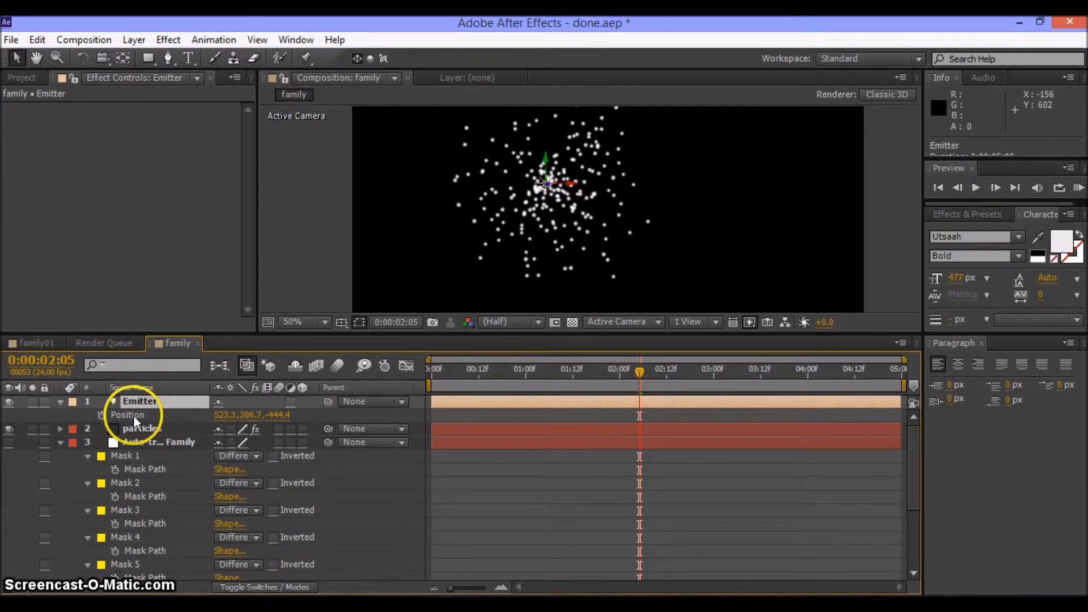
{"action": "left_click", "coordinate": [637, 373]}
{"action": "key", "text": "Home"}
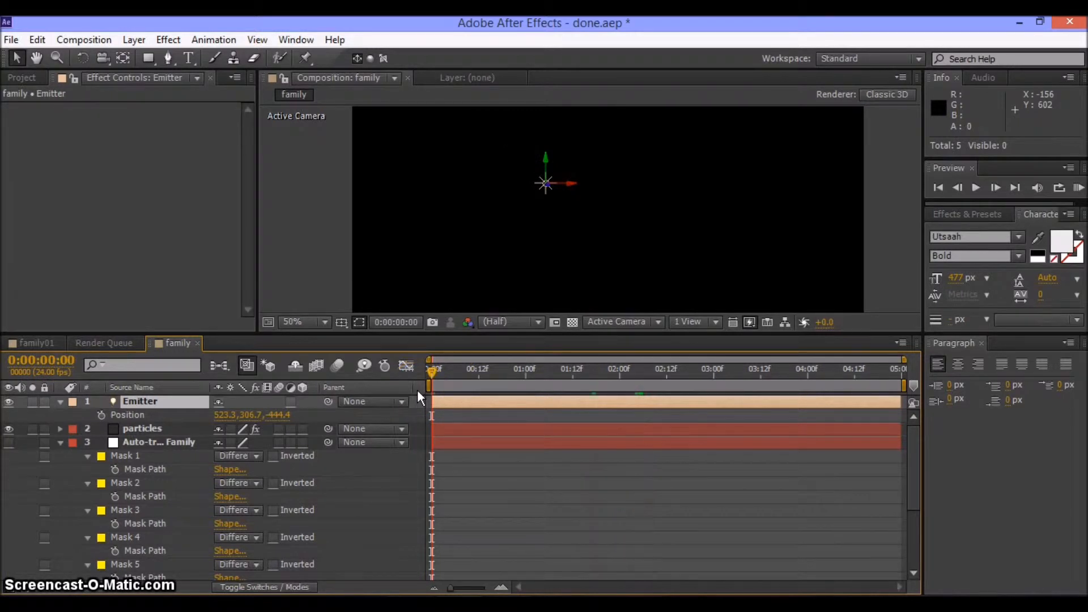
{"action": "left_click", "coordinate": [158, 414]}
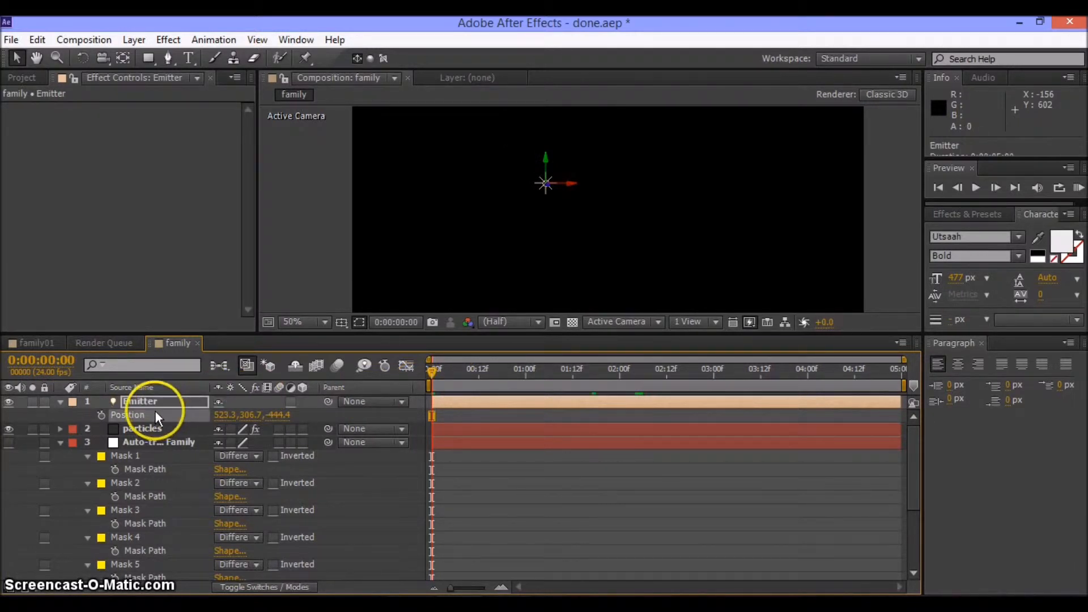
{"action": "left_click", "coordinate": [37, 40]}
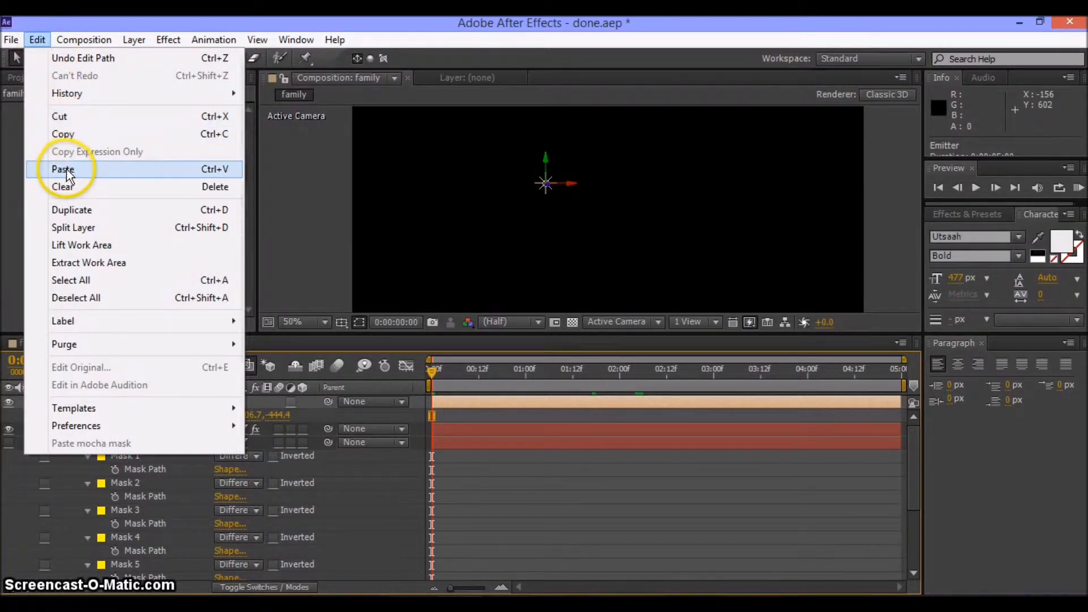
{"action": "left_click", "coordinate": [182, 174]}
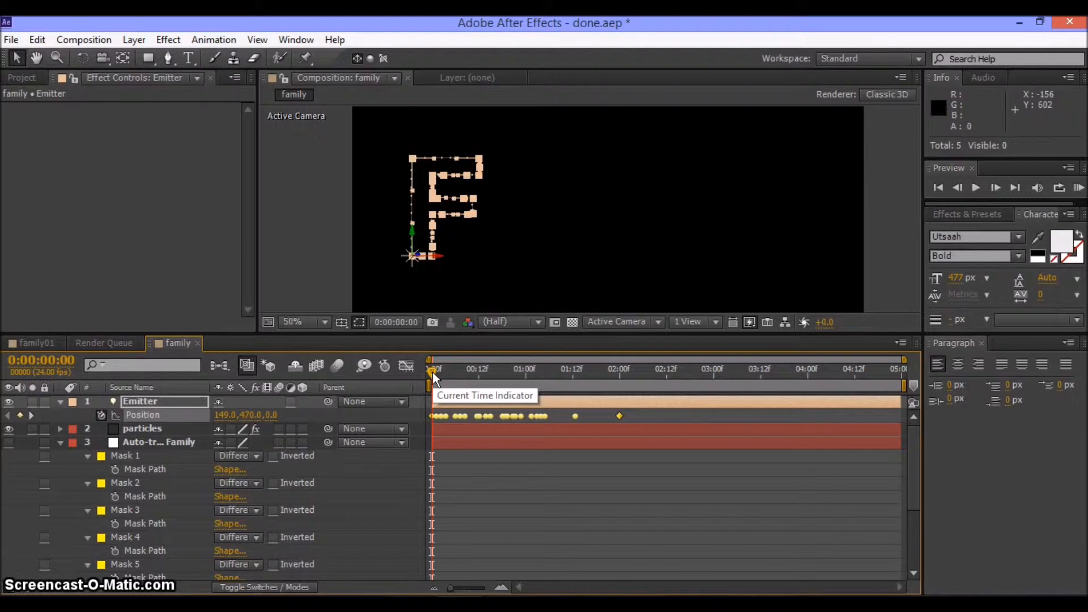
Shift all the Emitter's Position keyframes one second later, placing the last one at 0:00:03:00
{"action": "left_click_drag", "start_coordinate": [434, 371], "coordinate": [538, 375]}
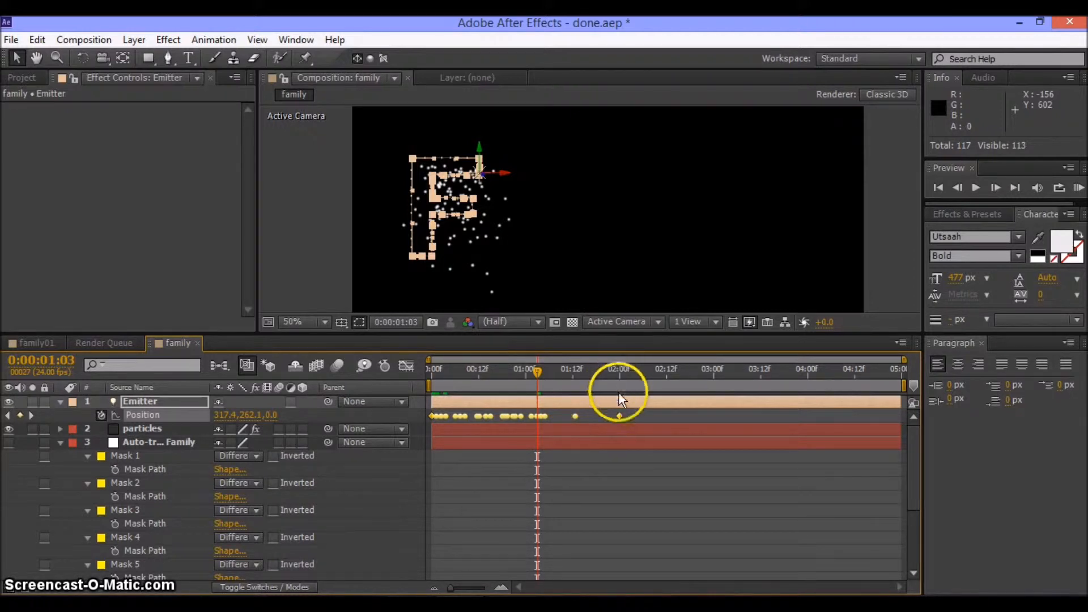
{"action": "mouse_move", "coordinate": [622, 415]}
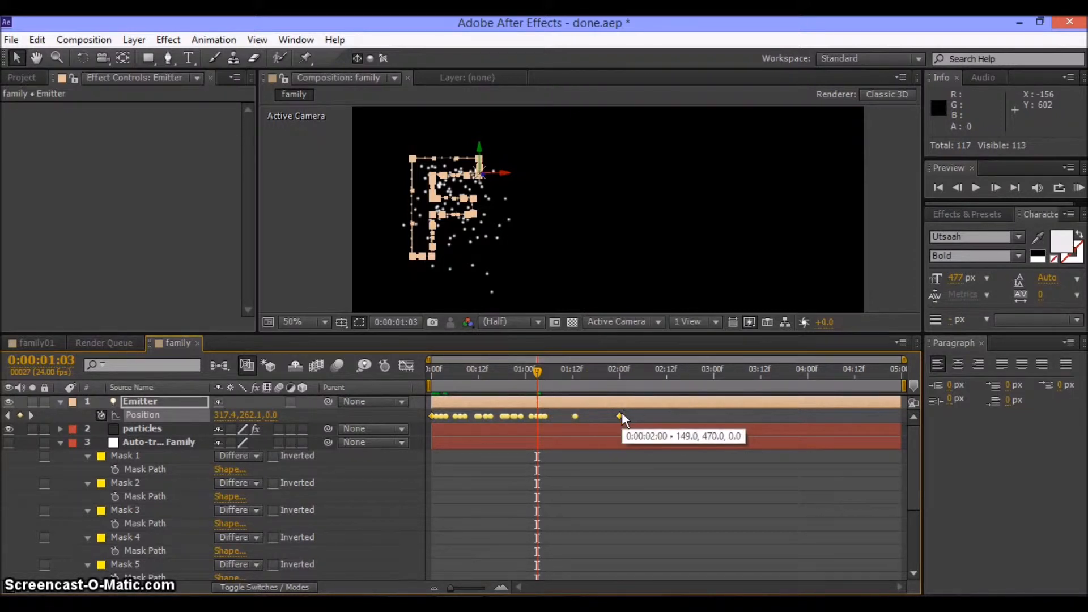
{"action": "key", "text": "alt+Right"}
{"action": "key", "text": "alt+Right"}
{"action": "key", "text": "alt+Right"}
{"action": "key", "text": "alt+Right"}
{"action": "key", "text": "alt+Right"}
{"action": "key", "text": "alt+Right"}
{"action": "key", "text": "alt+Right"}
{"action": "key", "text": "alt+Right"}
{"action": "key", "text": "alt+Right"}
{"action": "key", "text": "alt+Right"}
{"action": "key", "text": "alt+Right"}
{"action": "key", "text": "alt+Right"}
{"action": "key", "text": "alt+Right"}
{"action": "key", "text": "alt+Right"}
{"action": "key", "text": "alt+Right"}
{"action": "key", "text": "alt+Right"}
{"action": "key", "text": "alt+Right"}
{"action": "key", "text": "alt+Right"}
{"action": "key", "text": "alt+Right"}
{"action": "key", "text": "alt+Right"}
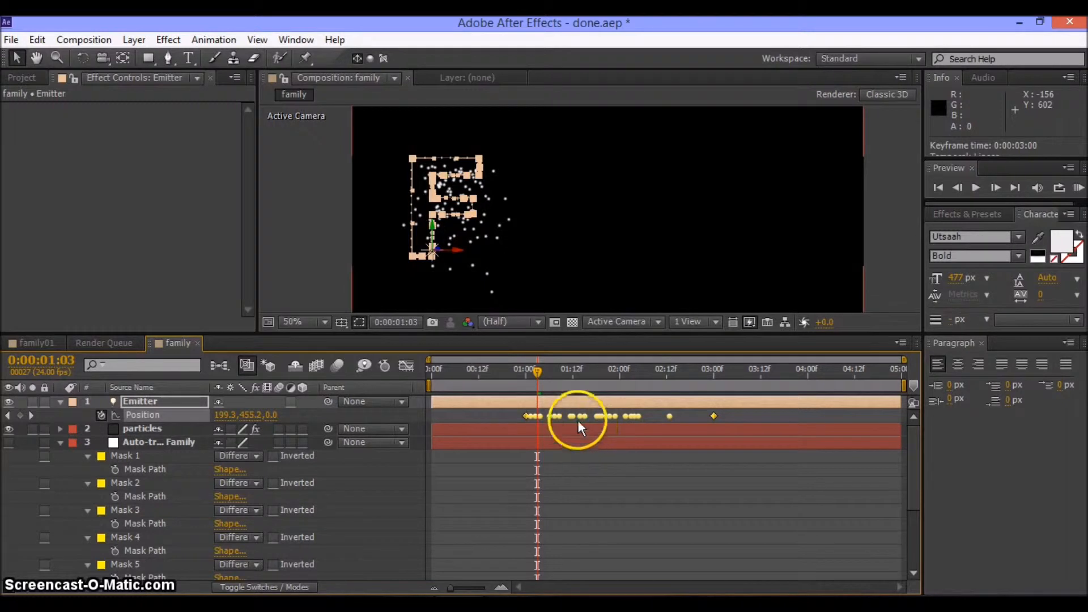
Move the Emitter's first Position keyframe back to 0:00:00:00, stretching the roving keyframes across the longer path
{"action": "left_click", "coordinate": [512, 416]}
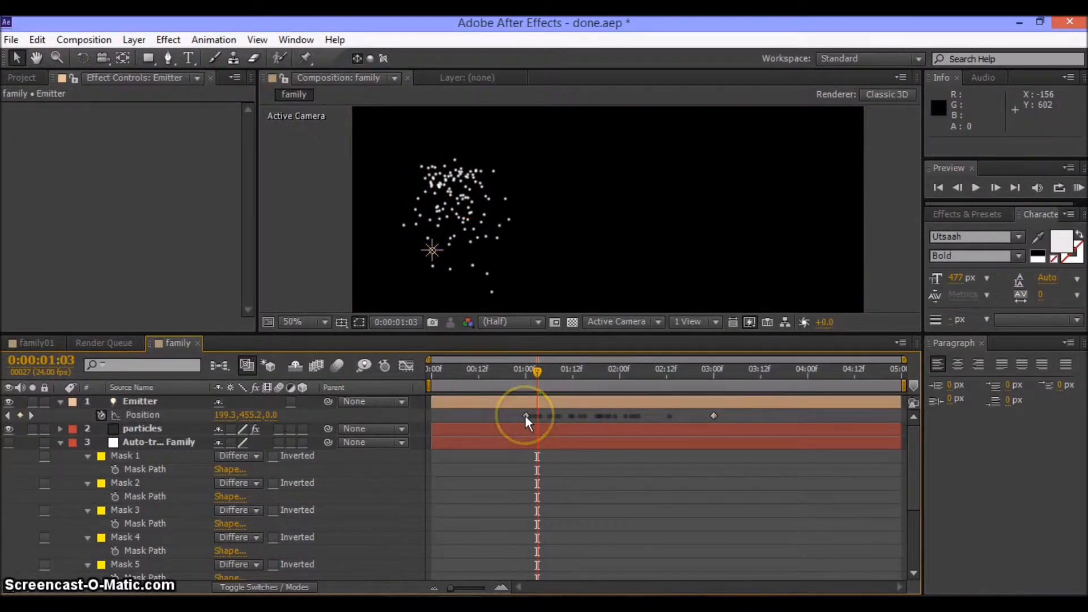
{"action": "left_click", "coordinate": [525, 417]}
{"action": "key", "text": "alt+Left"}
{"action": "key", "text": "alt+Left"}
{"action": "key", "text": "alt+Left"}
{"action": "key", "text": "alt+Left"}
{"action": "key", "text": "alt+Left"}
{"action": "key", "text": "alt+Left"}
{"action": "key", "text": "alt+Left"}
{"action": "key", "text": "alt+Left"}
{"action": "key", "text": "alt+Left"}
{"action": "key", "text": "alt+Left"}
{"action": "key", "text": "alt+Left"}
{"action": "key", "text": "alt+Left"}
{"action": "key", "text": "alt+Left"}
{"action": "key", "text": "alt+Left"}
{"action": "key", "text": "alt+Left"}
{"action": "key", "text": "alt+Left"}
{"action": "key", "text": "alt+Left"}
{"action": "key", "text": "alt+Left"}
{"action": "key", "text": "alt+Left"}
{"action": "key", "text": "alt+Left"}
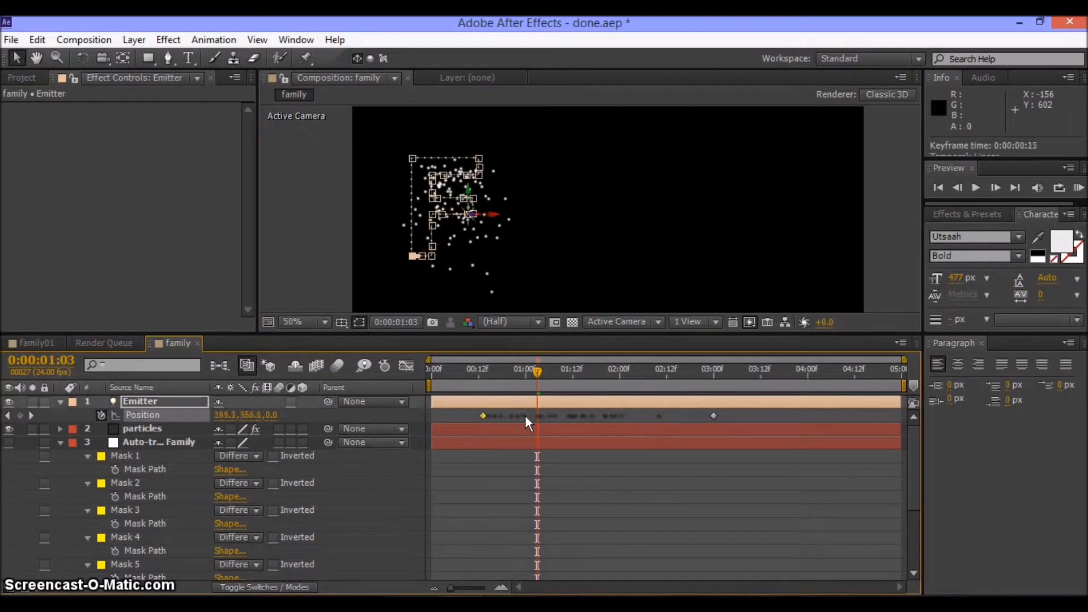
{"action": "left_click_drag", "start_coordinate": [525, 417], "coordinate": [433, 425]}
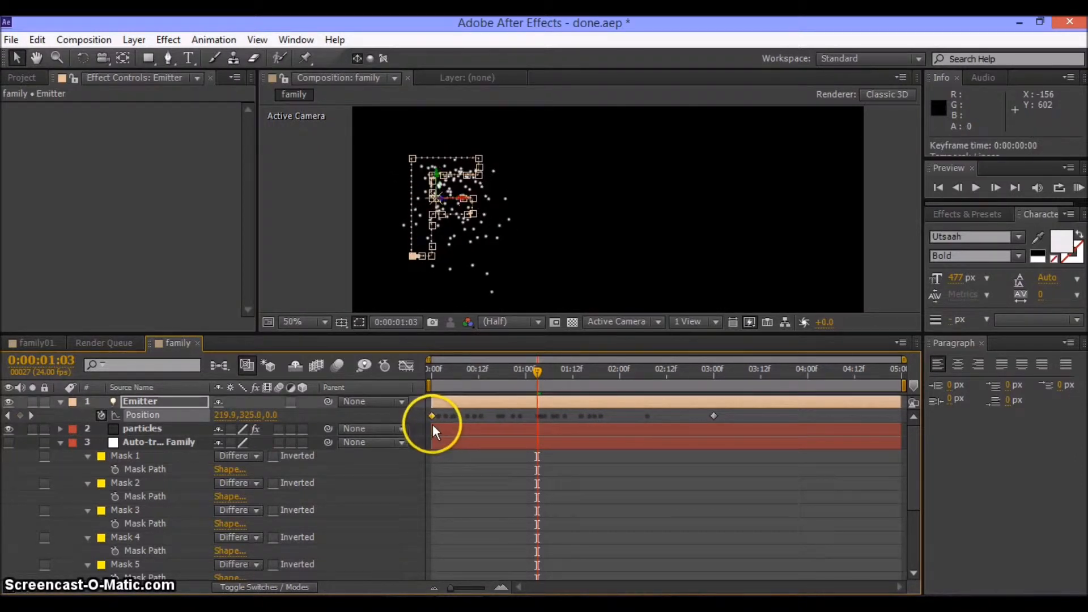
{"action": "left_click", "coordinate": [723, 423]}
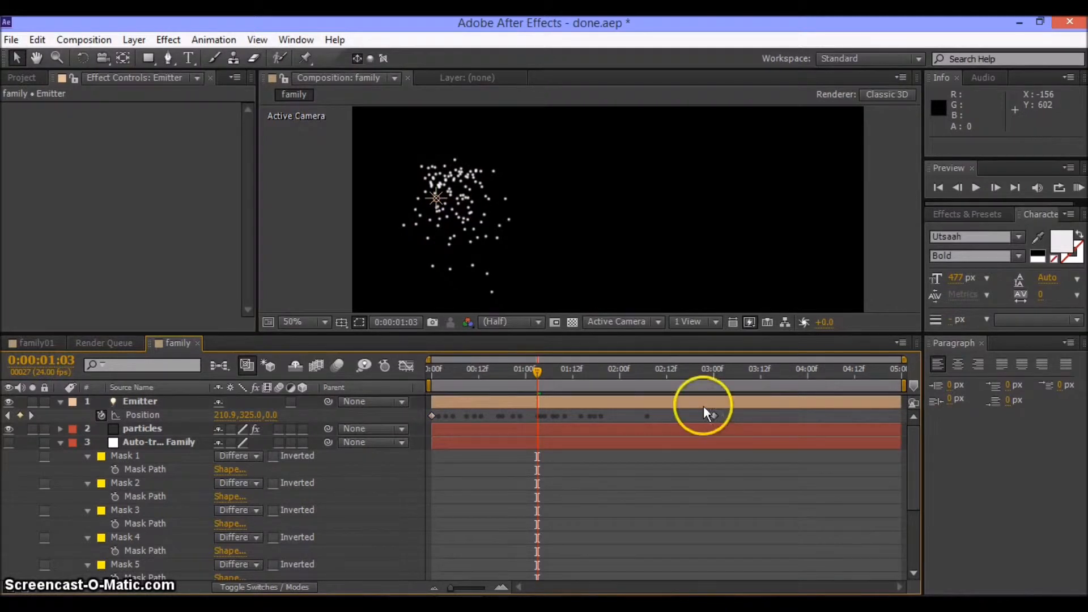
Play a RAM preview of the emitter animation, and display the Particular settings of the particles layer
{"action": "left_click", "coordinate": [1078, 189]}
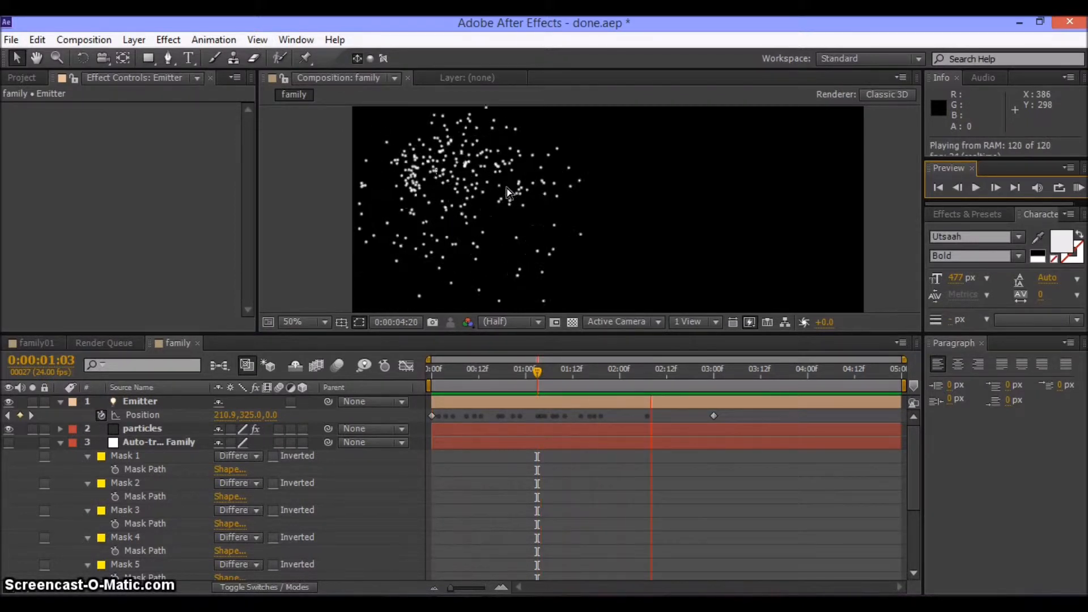
{"action": "left_click", "coordinate": [159, 428]}
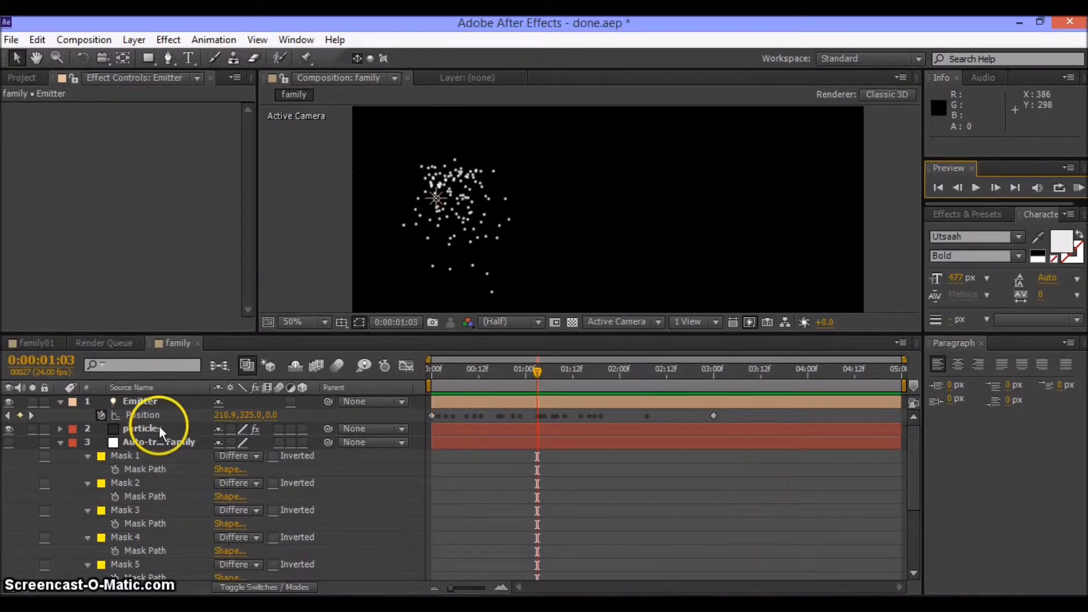
{"action": "left_click", "coordinate": [161, 428]}
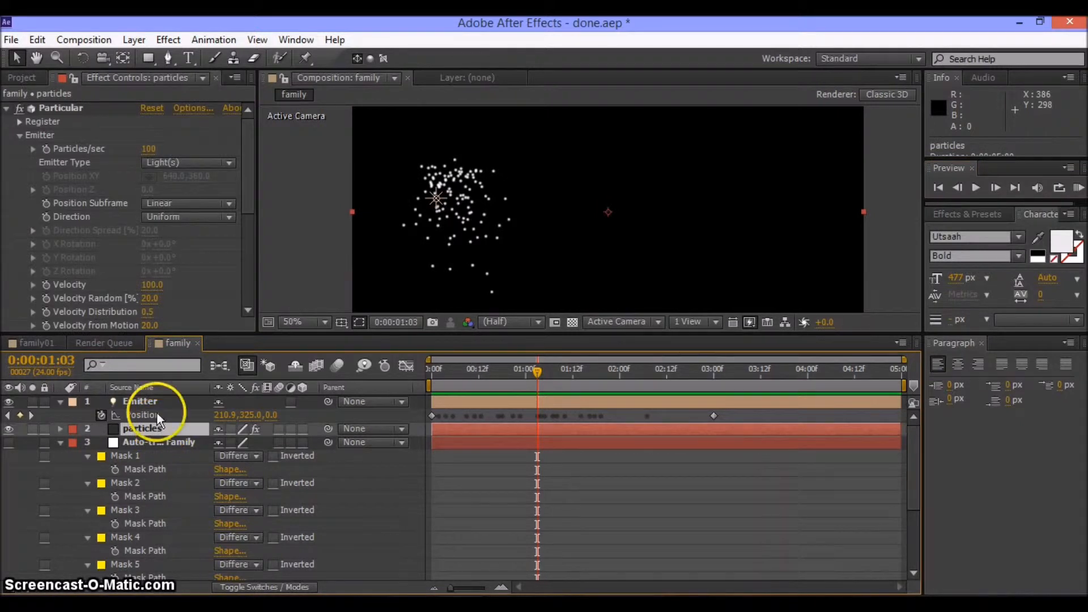
Set Particular's emitter Velocity and Velocity from Motion to 0 on the particles layer
{"action": "left_click_drag", "start_coordinate": [246, 176], "coordinate": [248, 224]}
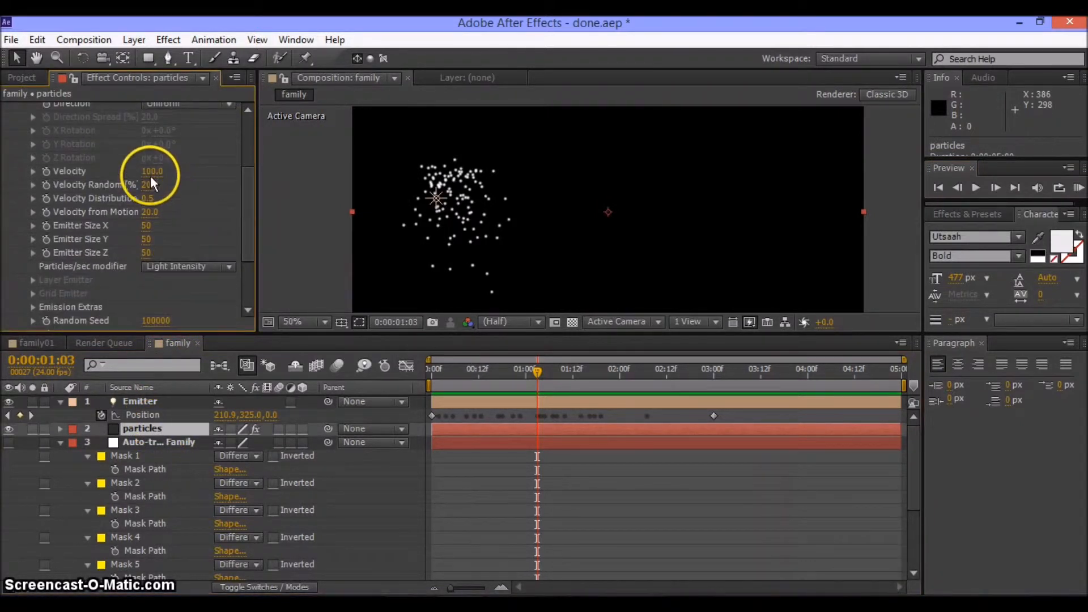
{"action": "left_click", "coordinate": [150, 172]}
{"action": "type", "text": "0"}
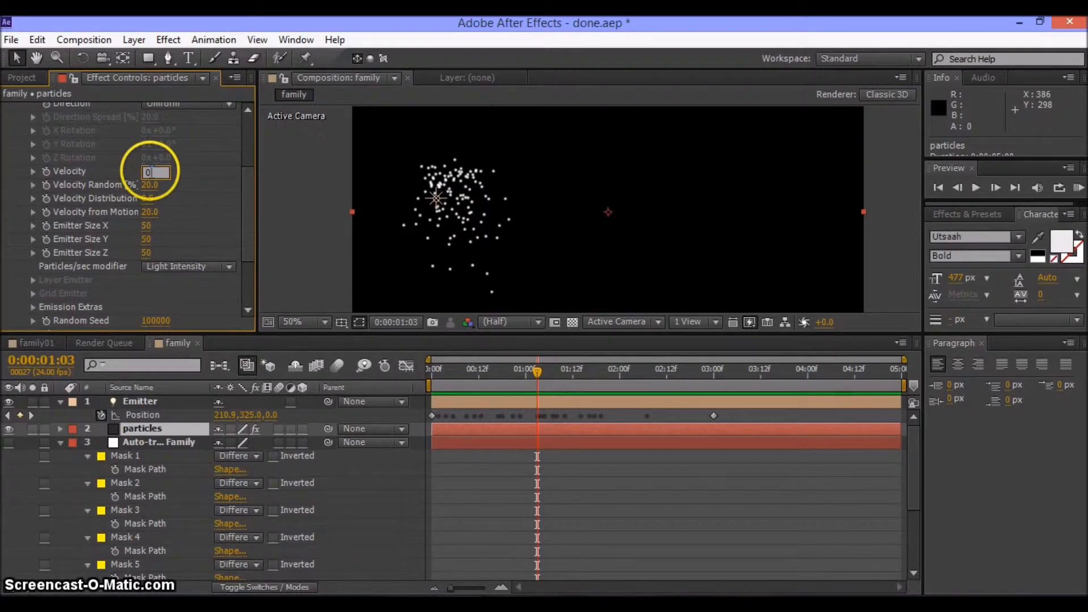
{"action": "left_click", "coordinate": [150, 212]}
{"action": "type", "text": "0"}
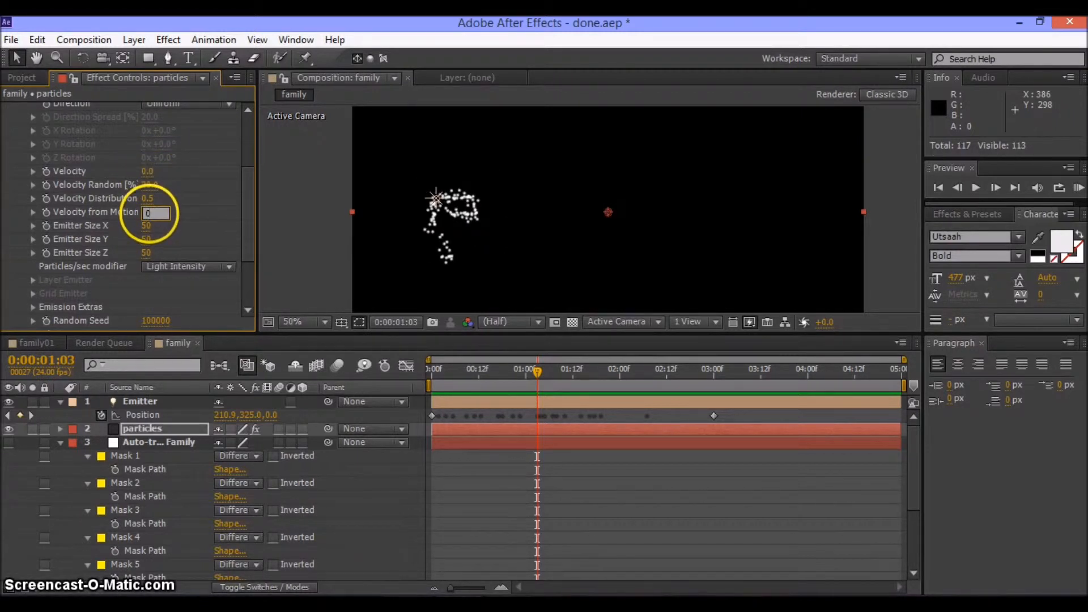
Set the emitter's Size X, Size Y and Size Z to 0
{"action": "left_click", "coordinate": [150, 227]}
{"action": "type", "text": "0"}
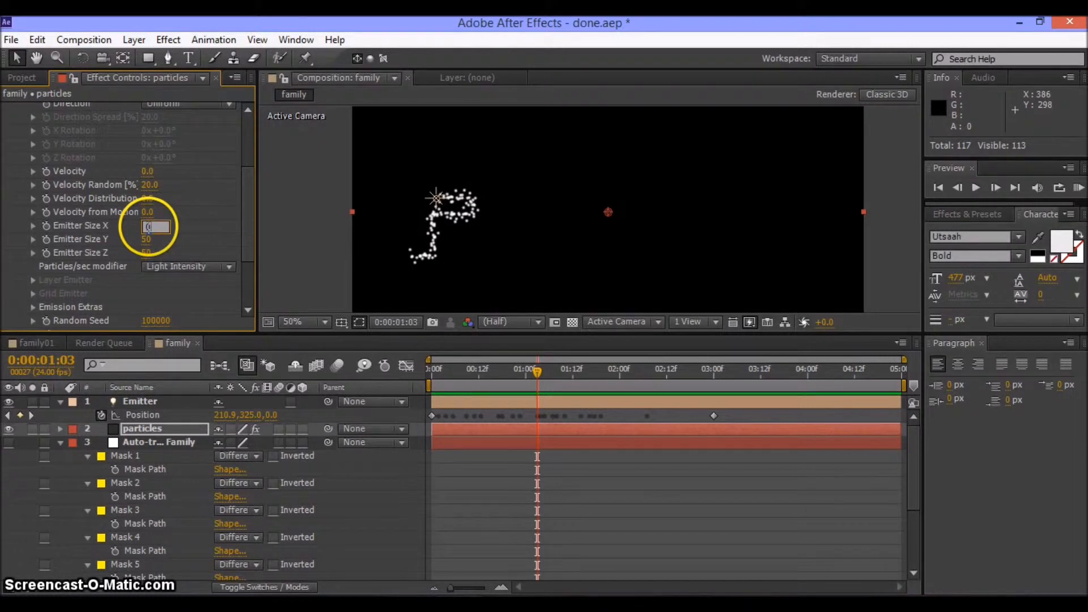
{"action": "left_click", "coordinate": [148, 240]}
{"action": "type", "text": "0"}
{"action": "left_click", "coordinate": [148, 253]}
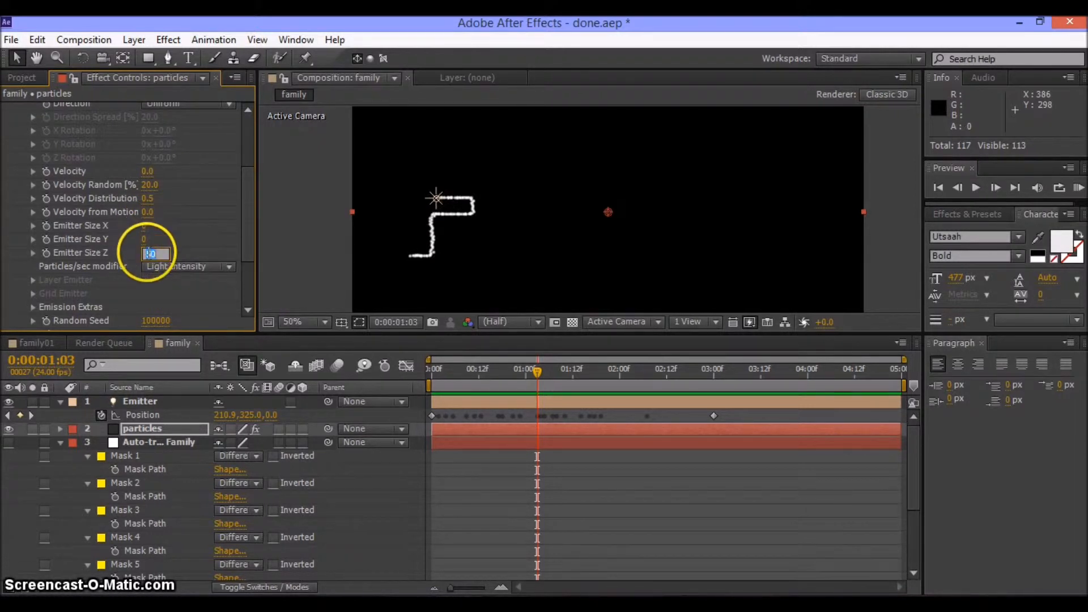
{"action": "type", "text": "0"}
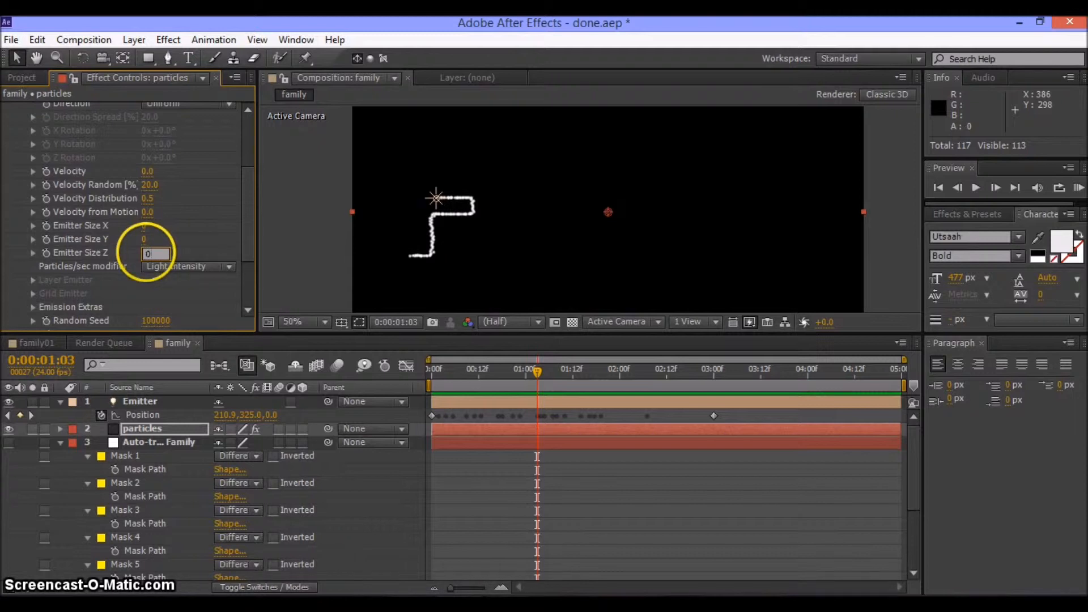
{"action": "key", "text": "Return"}
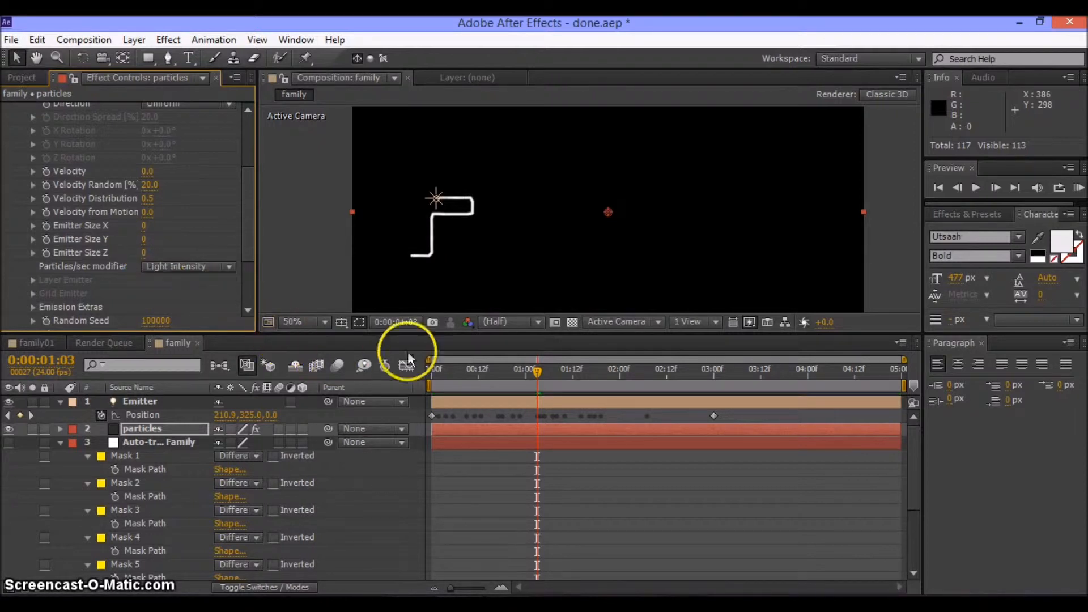
Scrub the animation to 0:00:01:22 and set Particular's particle Size to 2
{"action": "left_click_drag", "start_coordinate": [536, 371], "coordinate": [478, 380]}
{"action": "mouse_move", "coordinate": [549, 376]}
{"action": "left_mouse_down"}
{"action": "mouse_move", "coordinate": [624, 375]}
{"action": "mouse_move", "coordinate": [522, 391]}
{"action": "left_mouse_up"}
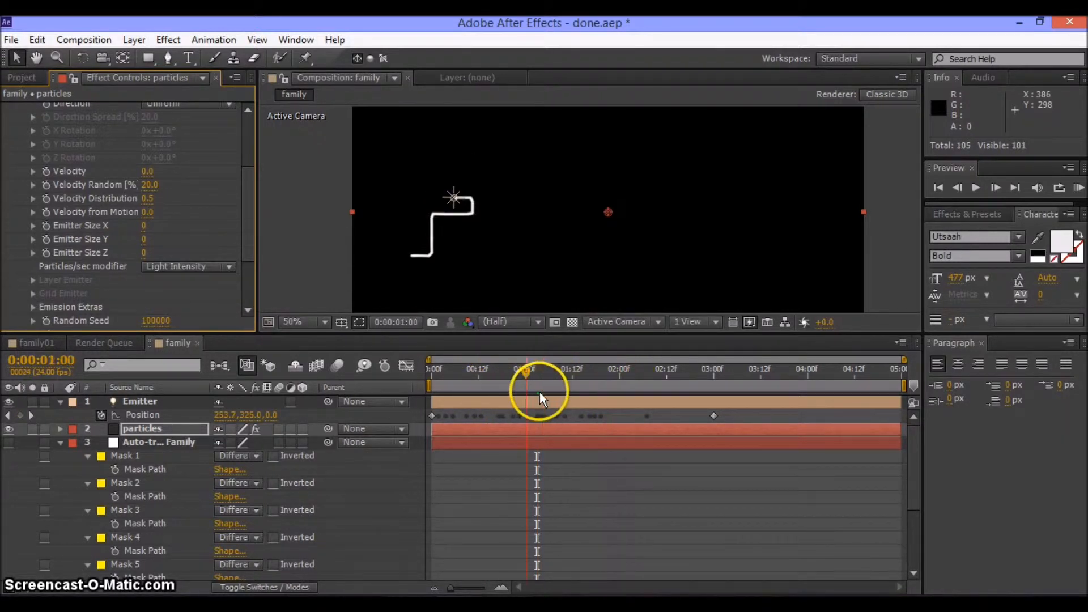
{"action": "mouse_move", "coordinate": [629, 397]}
{"action": "left_mouse_down"}
{"action": "mouse_move", "coordinate": [560, 396]}
{"action": "mouse_move", "coordinate": [612, 397]}
{"action": "left_mouse_up"}
{"action": "left_click", "coordinate": [159, 430]}
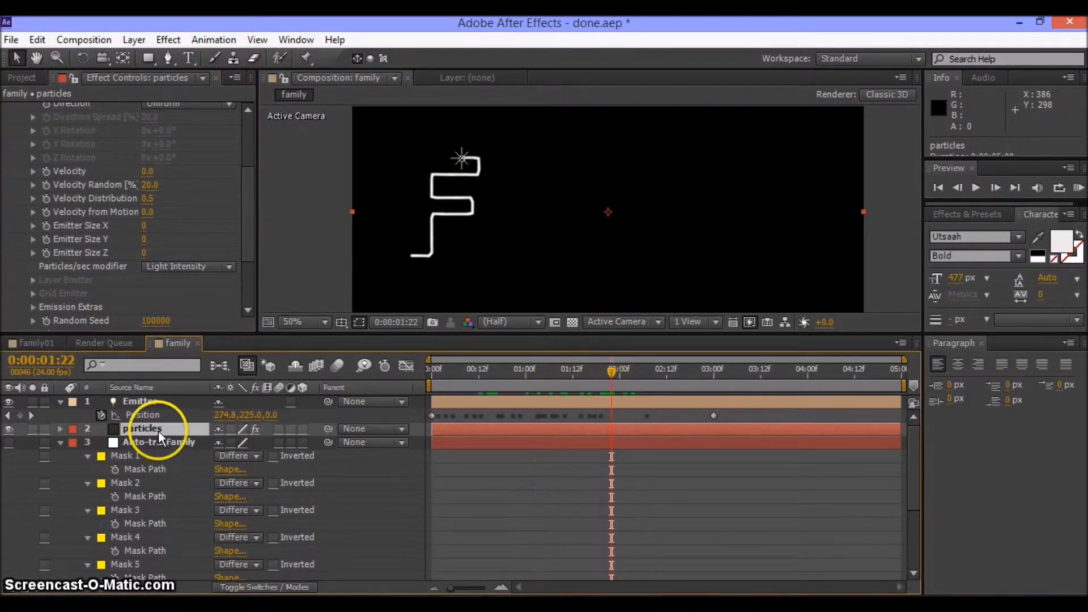
{"action": "scroll", "coordinate": [244, 226], "scroll_direction": "down", "scroll_amount": 3}
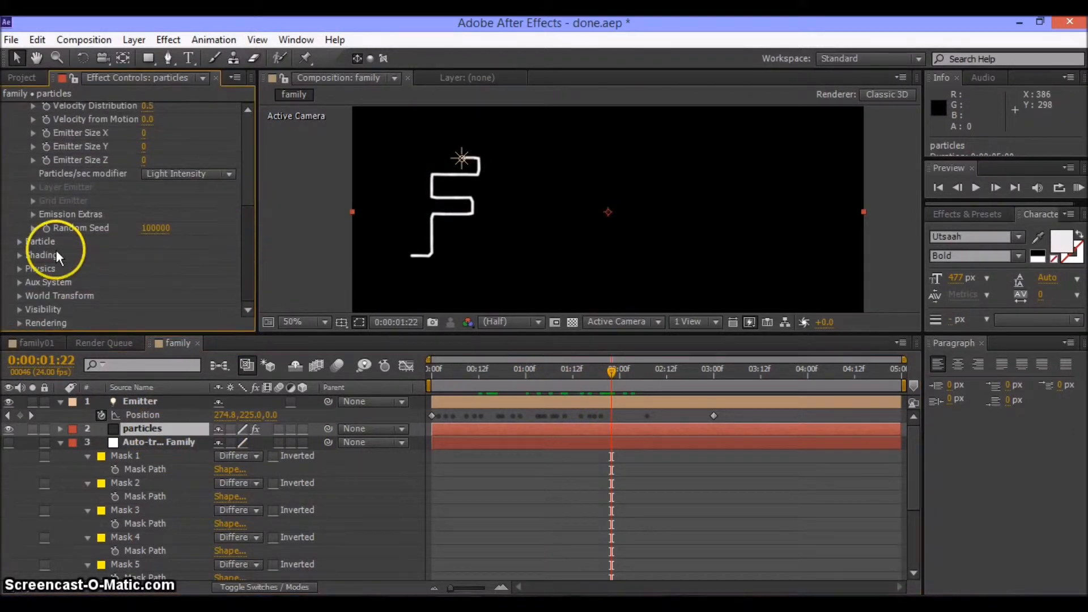
{"action": "left_click", "coordinate": [20, 246]}
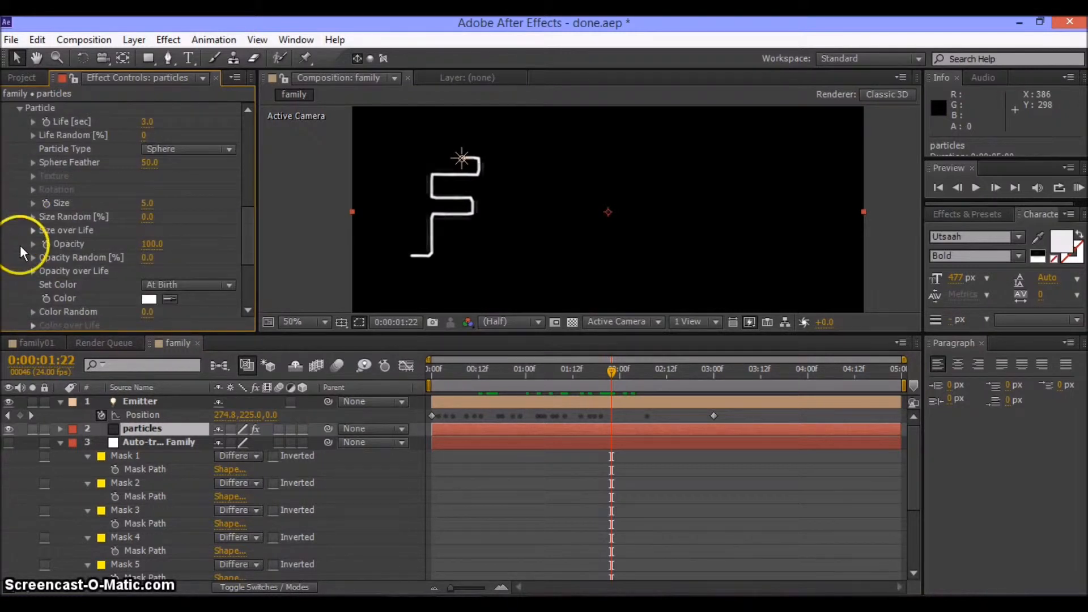
{"action": "left_click", "coordinate": [144, 206]}
{"action": "type", "text": "2"}
{"action": "key", "text": "Return"}
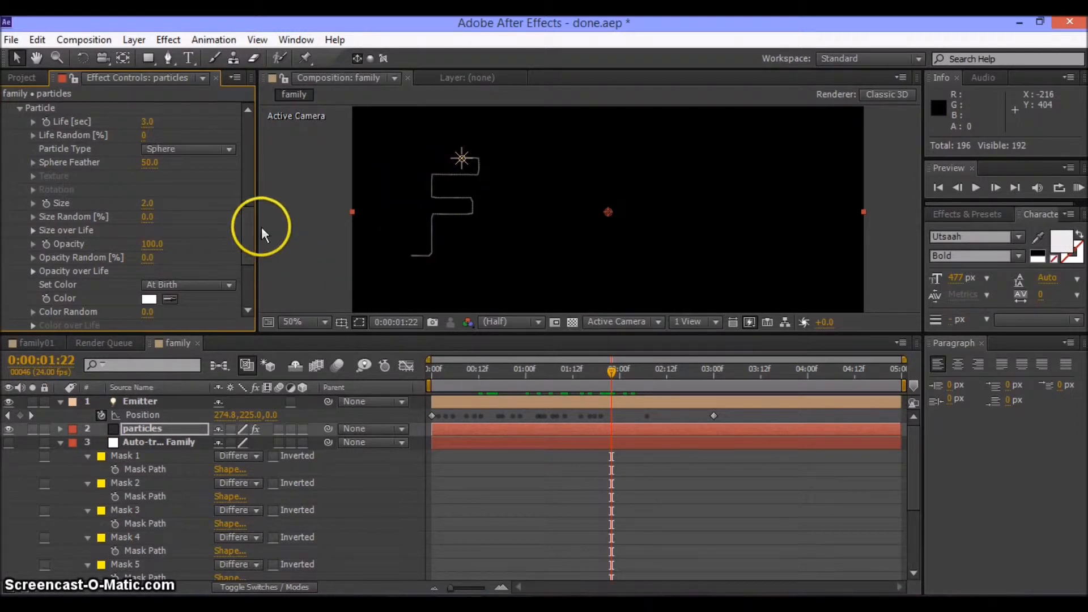
Raise the emitter's Particles/sec to 250
{"action": "left_click_drag", "start_coordinate": [243, 223], "coordinate": [244, 109]}
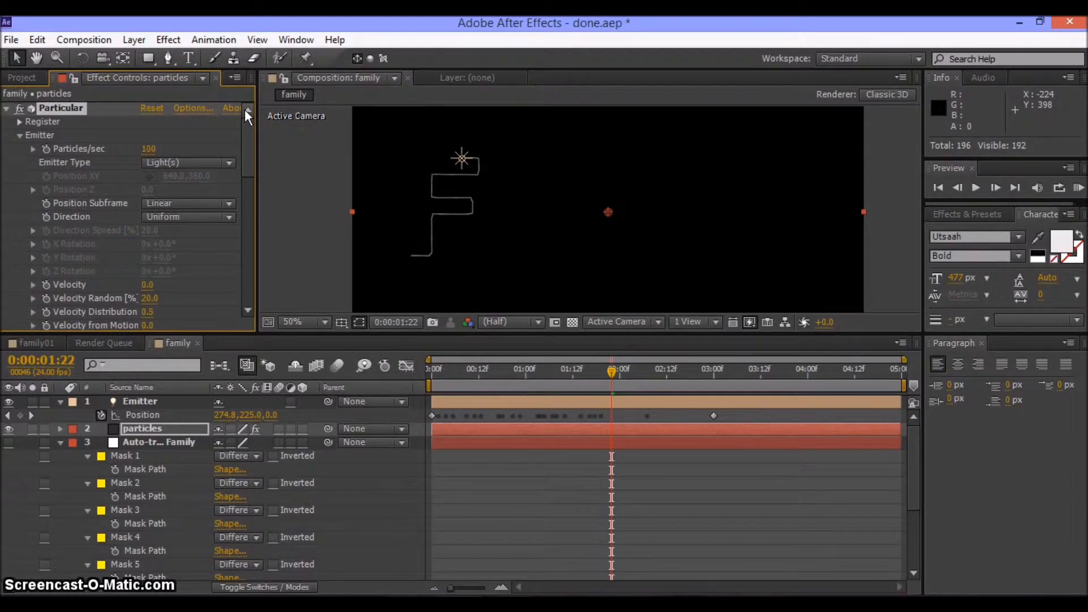
{"action": "left_click", "coordinate": [149, 150]}
{"action": "type", "text": "250"}
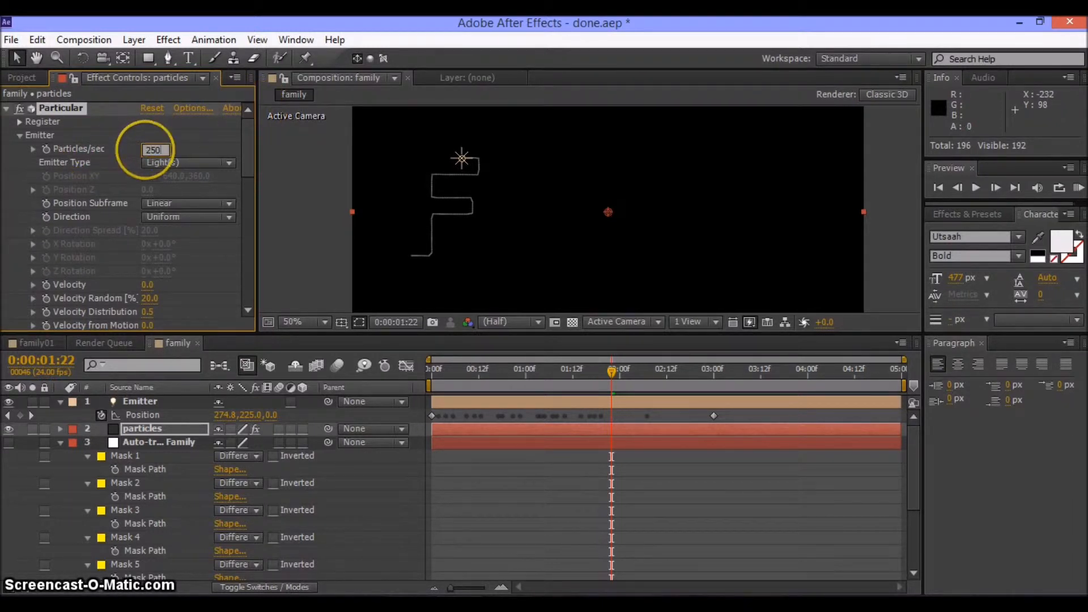
{"action": "key", "text": "Return"}
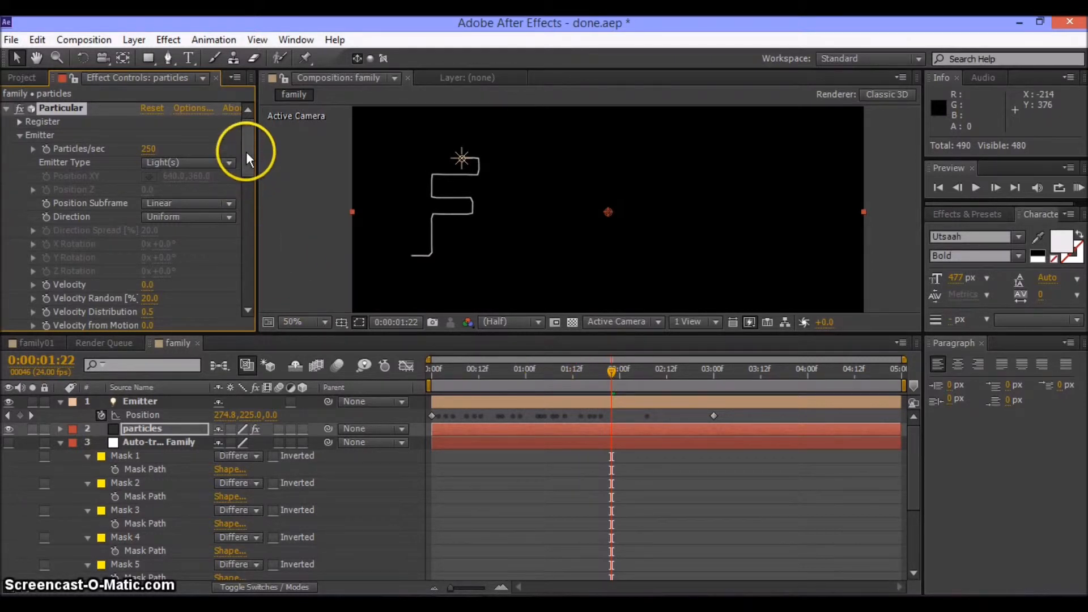
Set the particle Life to 1.5 seconds
{"action": "left_click_drag", "start_coordinate": [250, 155], "coordinate": [250, 224]}
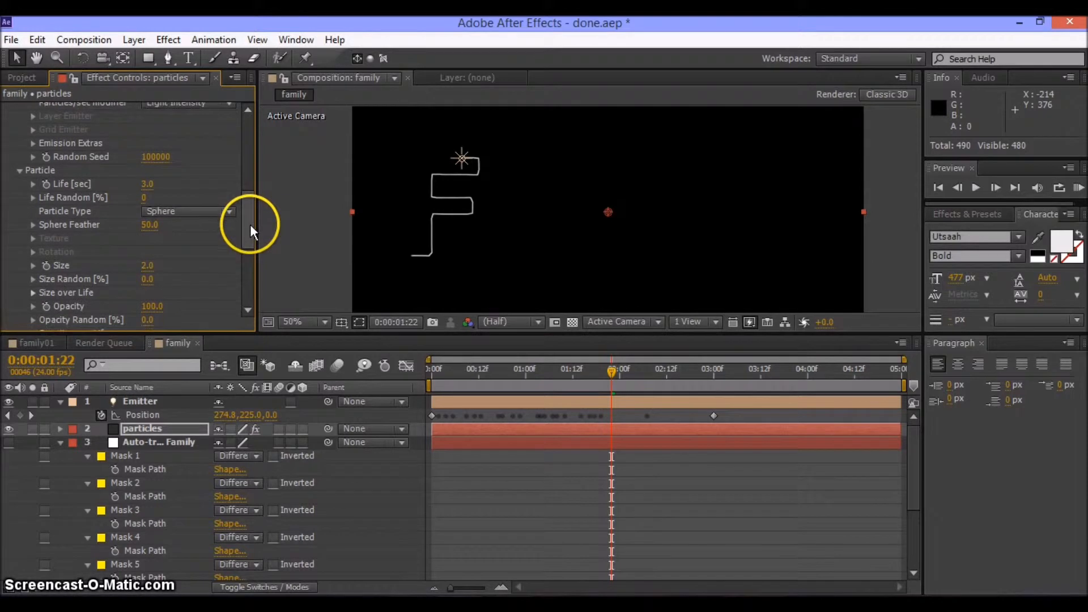
{"action": "left_click", "coordinate": [148, 182]}
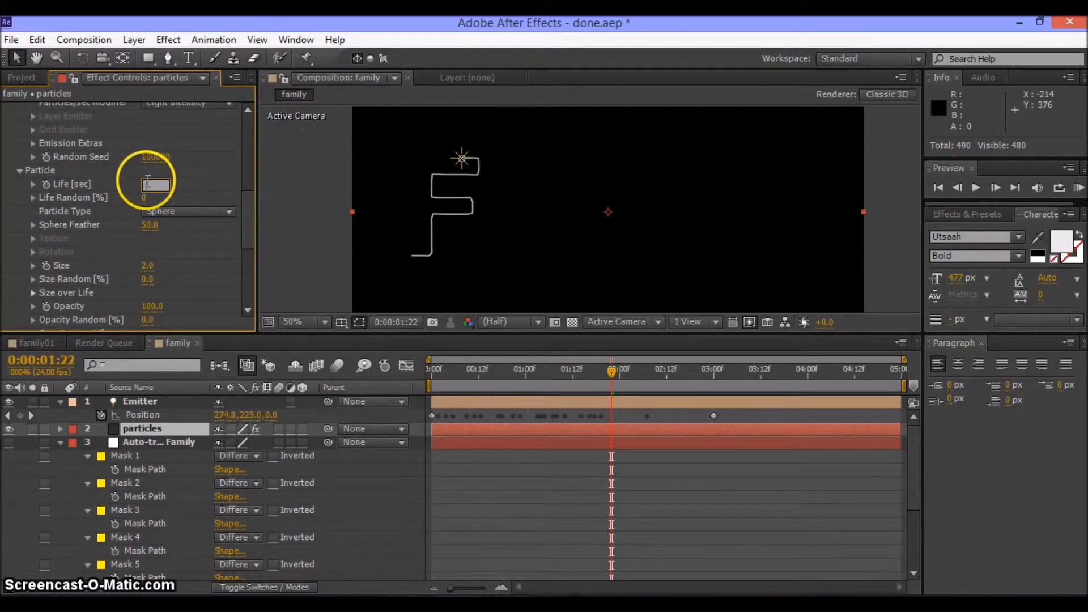
{"action": "type", "text": "1.5"}
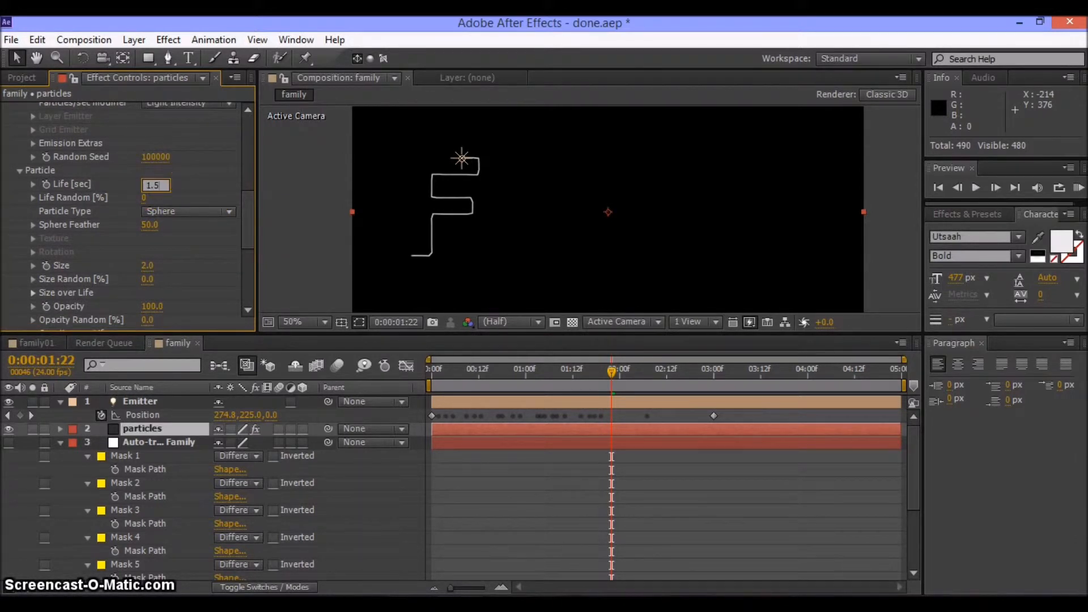
{"action": "key", "text": "Return"}
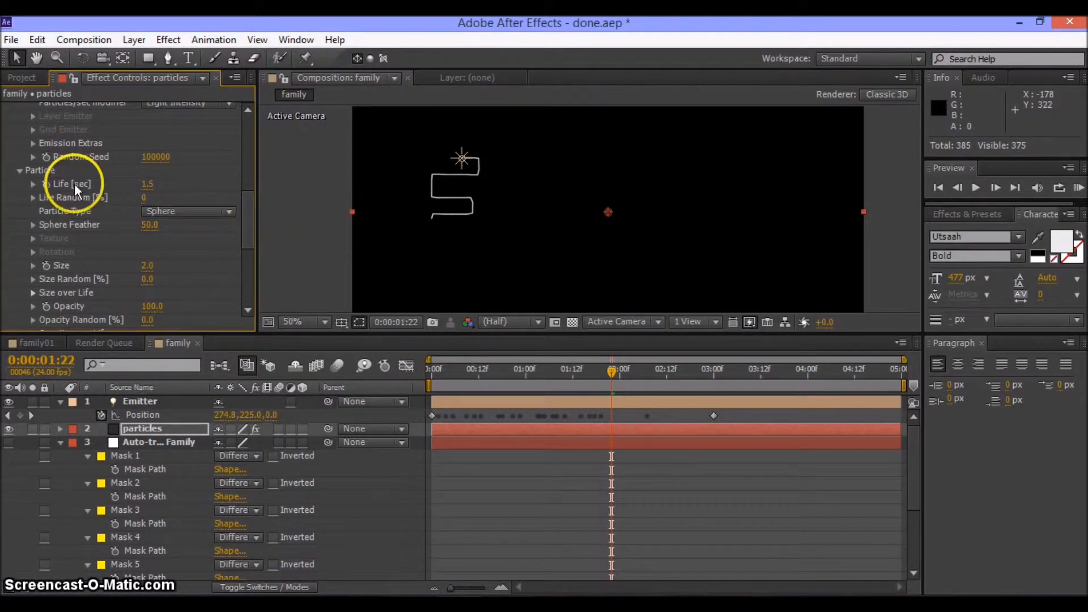
{"action": "left_click", "coordinate": [423, 213]}
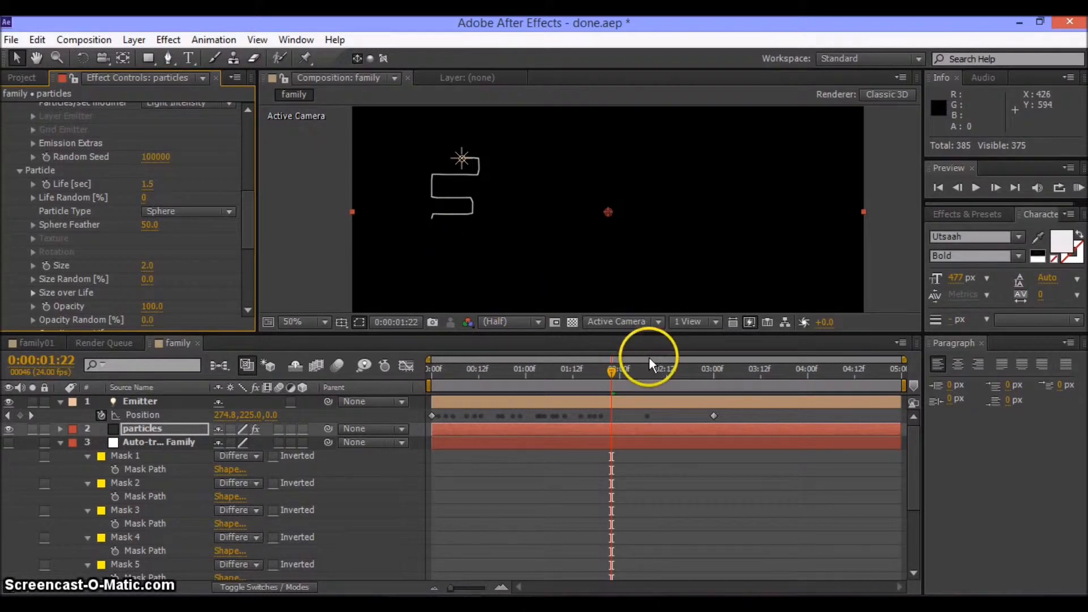
Scrub to 0:00:02:06 and examine the corners of the particle trail at 400% magnification
{"action": "left_click_drag", "start_coordinate": [611, 370], "coordinate": [488, 370]}
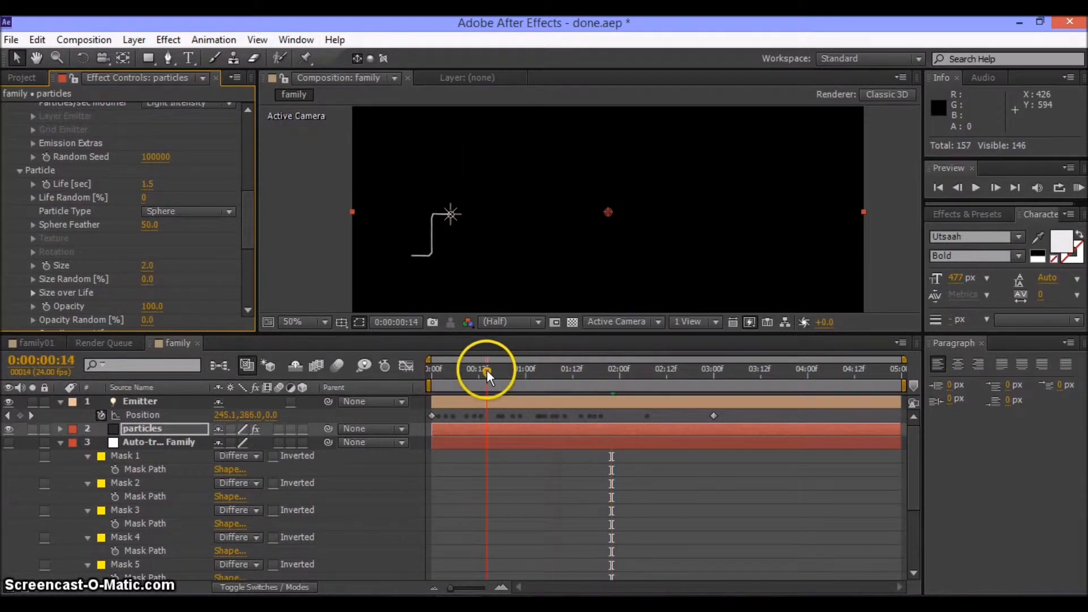
{"action": "left_click_drag", "start_coordinate": [665, 382], "coordinate": [643, 400]}
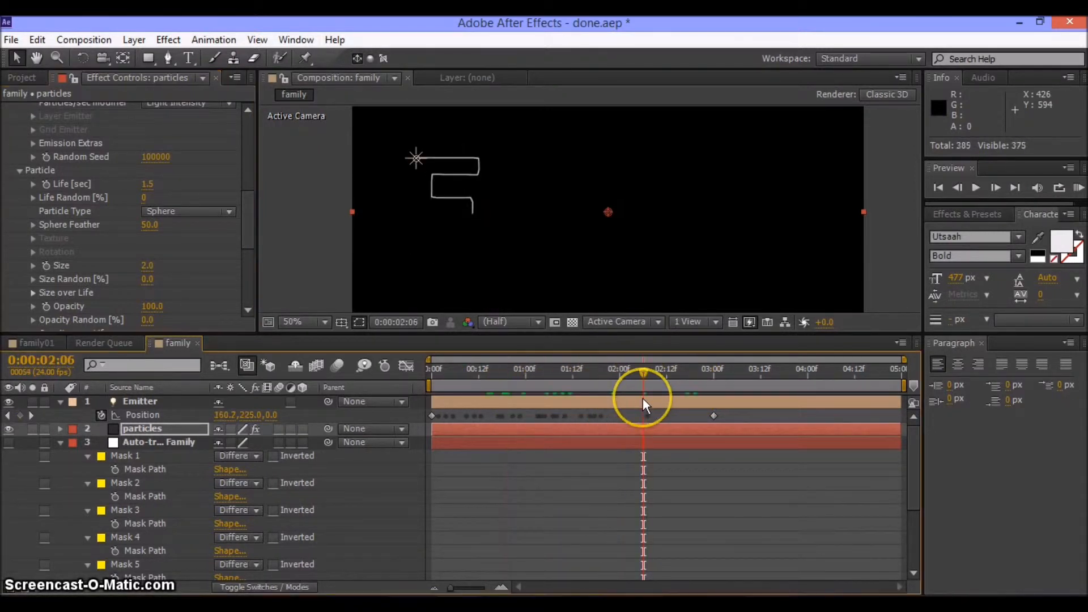
{"action": "key", "text": "period"}
{"action": "key", "text": "period"}
{"action": "key", "text": "period"}
{"action": "key", "text": "space"}
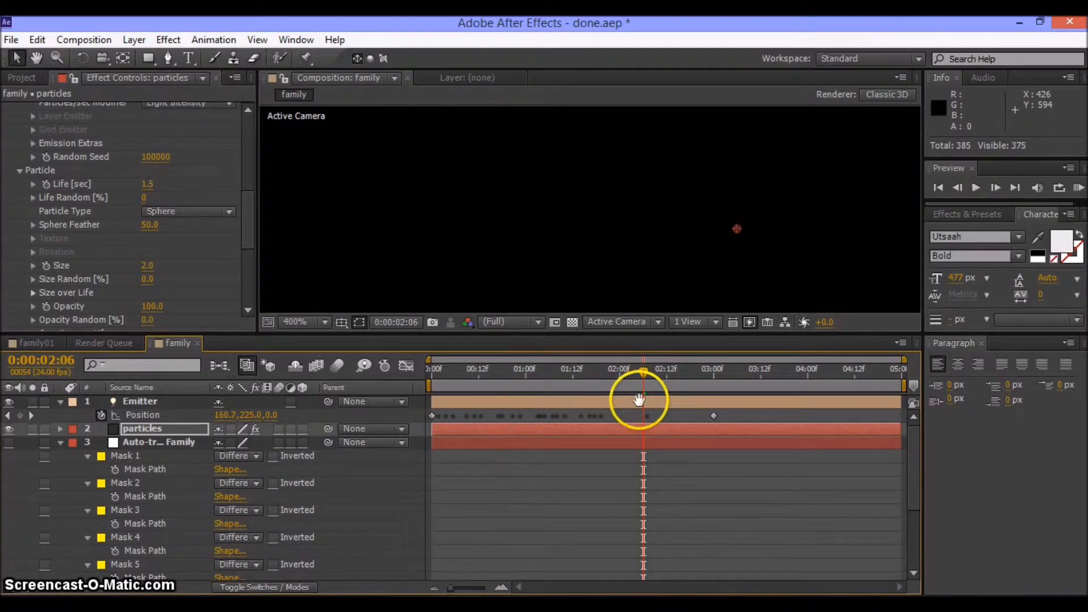
{"action": "left_click_drag", "start_coordinate": [365, 197], "coordinate": [621, 141]}
{"action": "left_click_drag", "start_coordinate": [606, 233], "coordinate": [603, 169]}
{"action": "left_click_drag", "start_coordinate": [575, 190], "coordinate": [541, 209]}
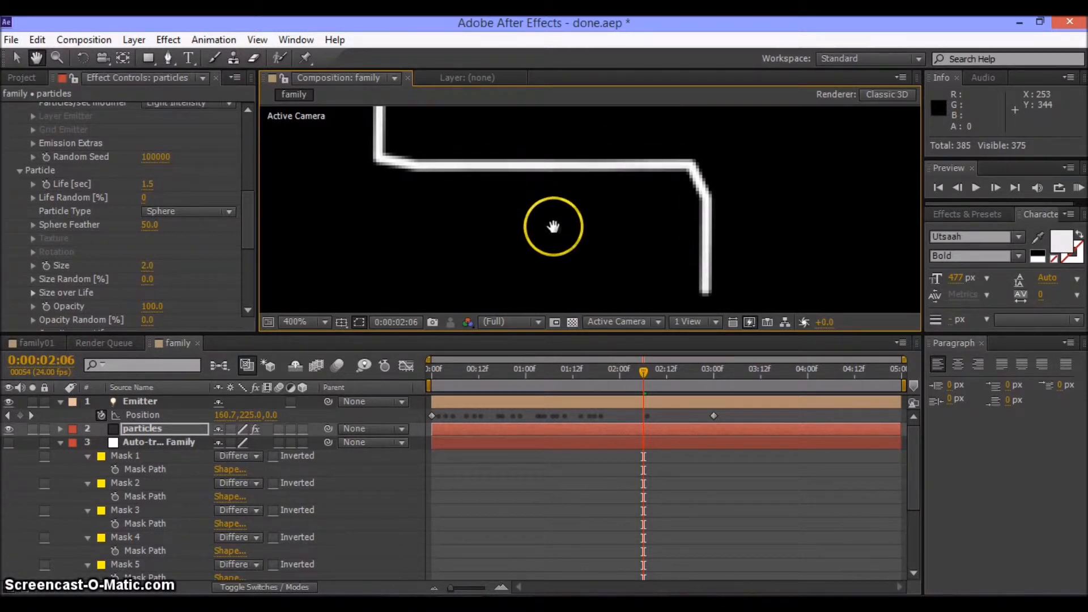
{"action": "left_click_drag", "start_coordinate": [473, 116], "coordinate": [513, 250]}
{"action": "left_click_drag", "start_coordinate": [508, 170], "coordinate": [606, 231]}
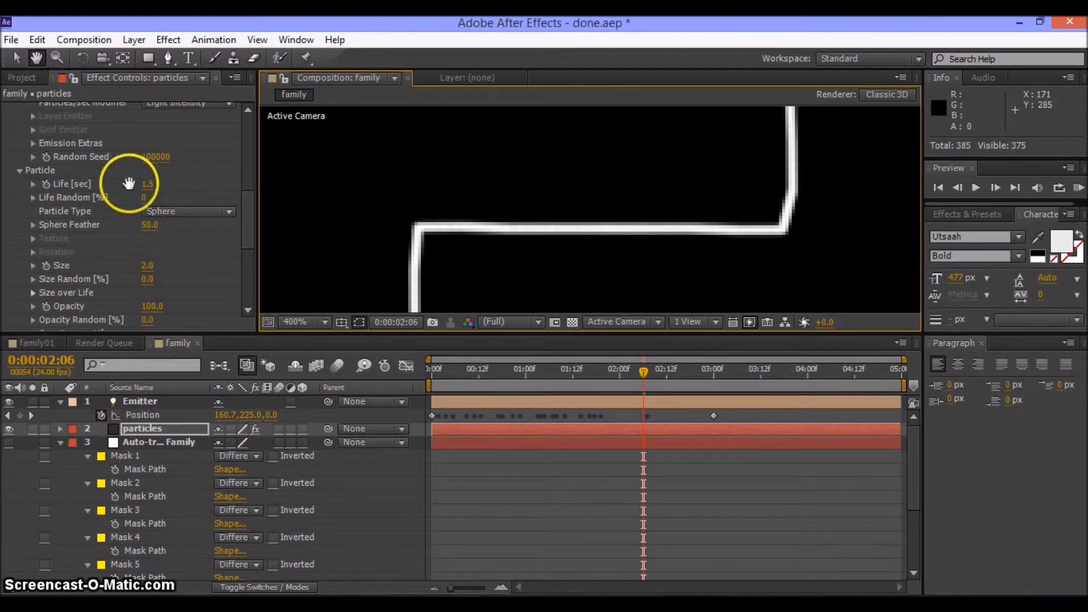
Change the emitter's Position Subframe to 10x Linear
{"action": "left_click", "coordinate": [16, 58]}
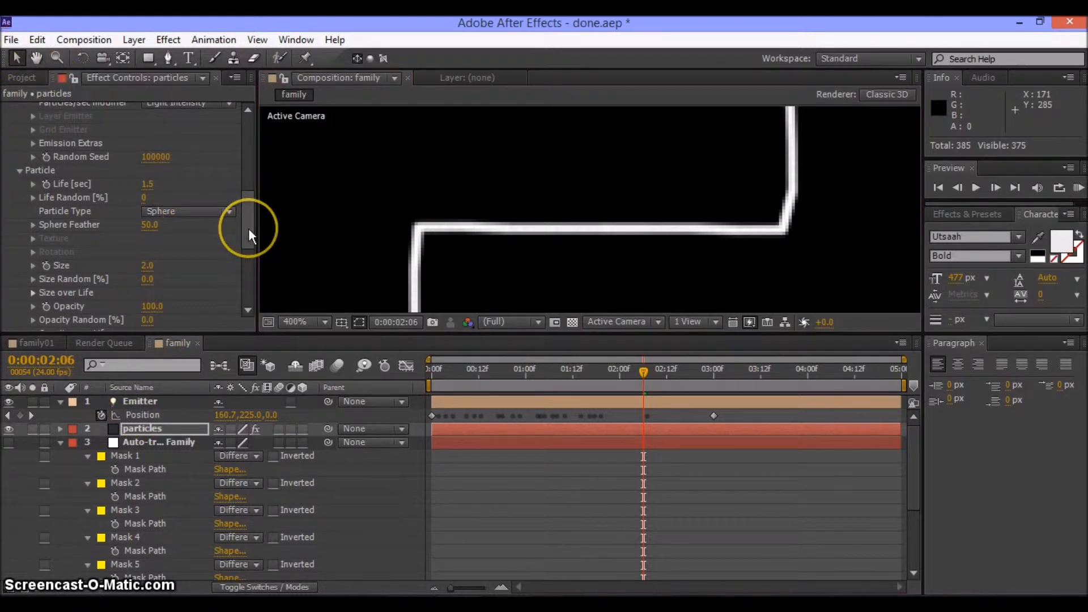
{"action": "left_click_drag", "start_coordinate": [249, 228], "coordinate": [253, 196]}
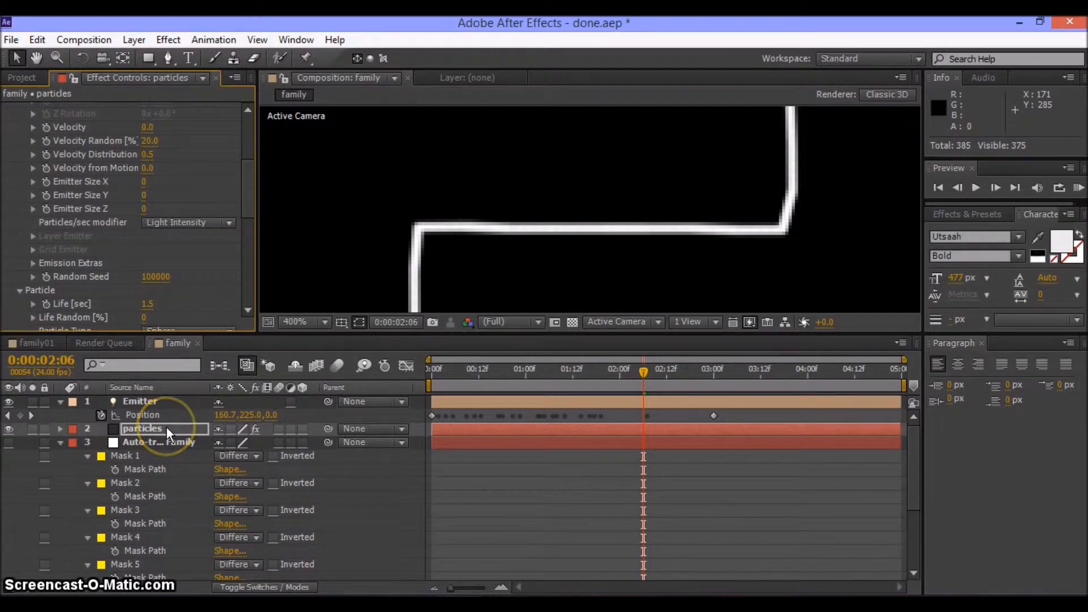
{"action": "left_click_drag", "start_coordinate": [249, 202], "coordinate": [248, 152]}
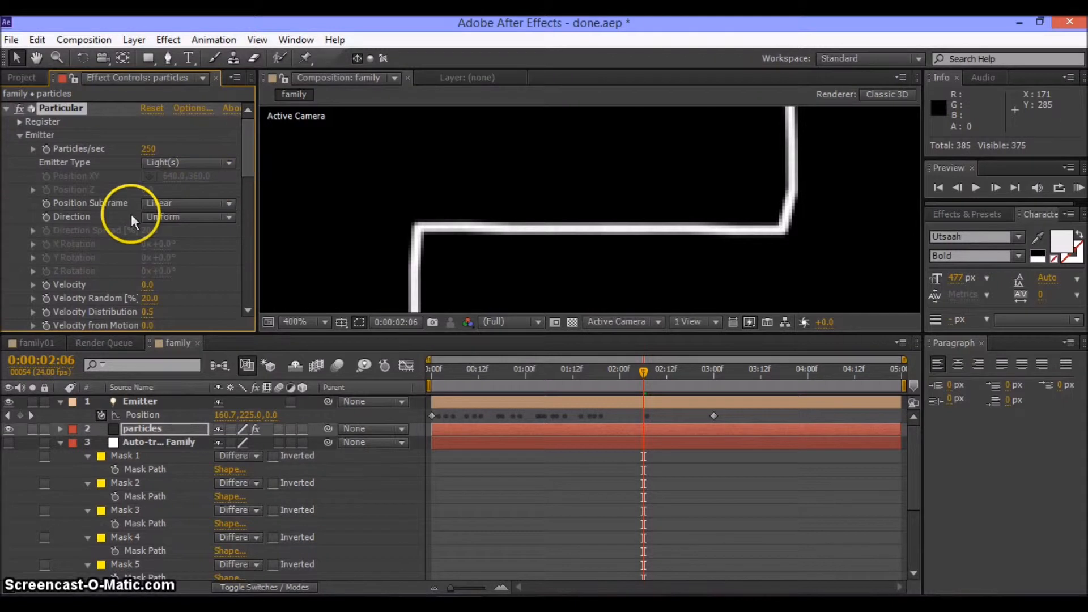
{"action": "left_click", "coordinate": [208, 204]}
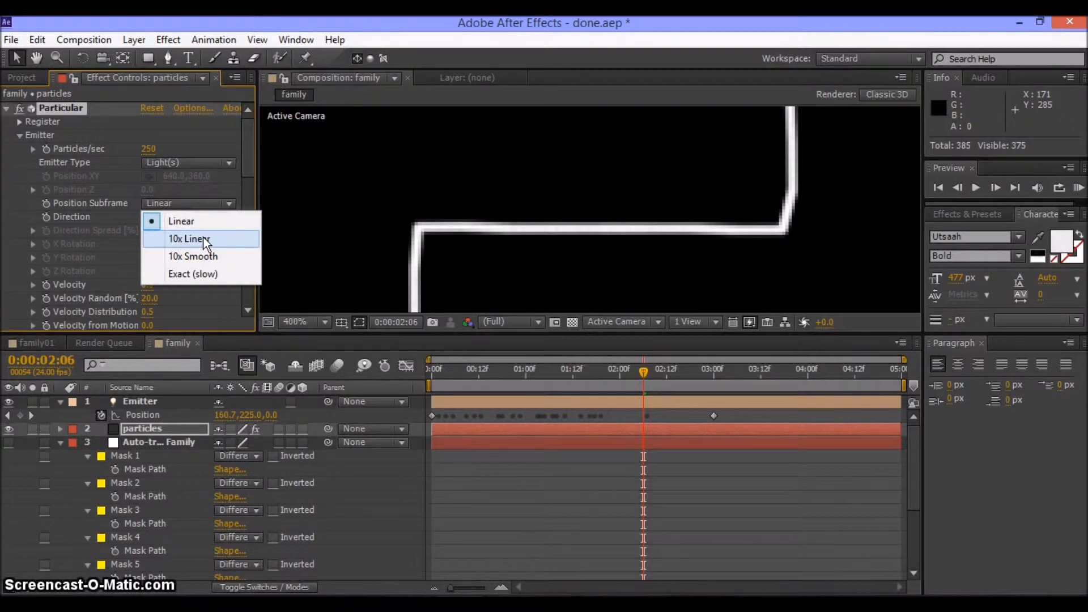
{"action": "left_click", "coordinate": [205, 240]}
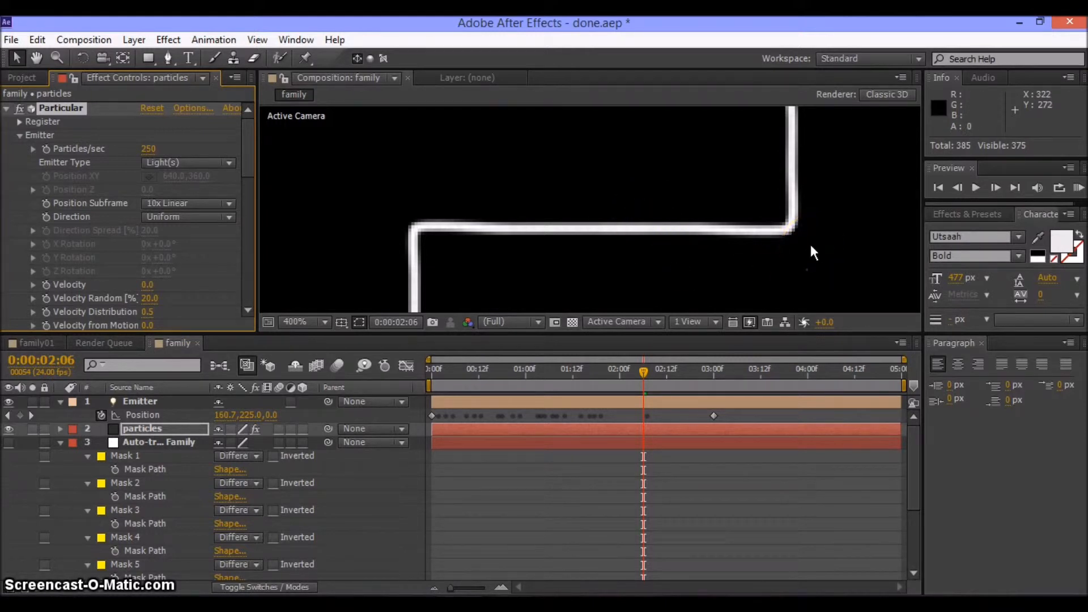
Examine the whole F-shaped particle trail at 50% magnification, centred in the composition view
{"action": "key", "text": "comma"}
{"action": "key", "text": "comma"}
{"action": "key", "text": "comma"}
{"action": "key", "text": "comma"}
{"action": "key", "text": "comma"}
{"action": "key", "text": "comma"}
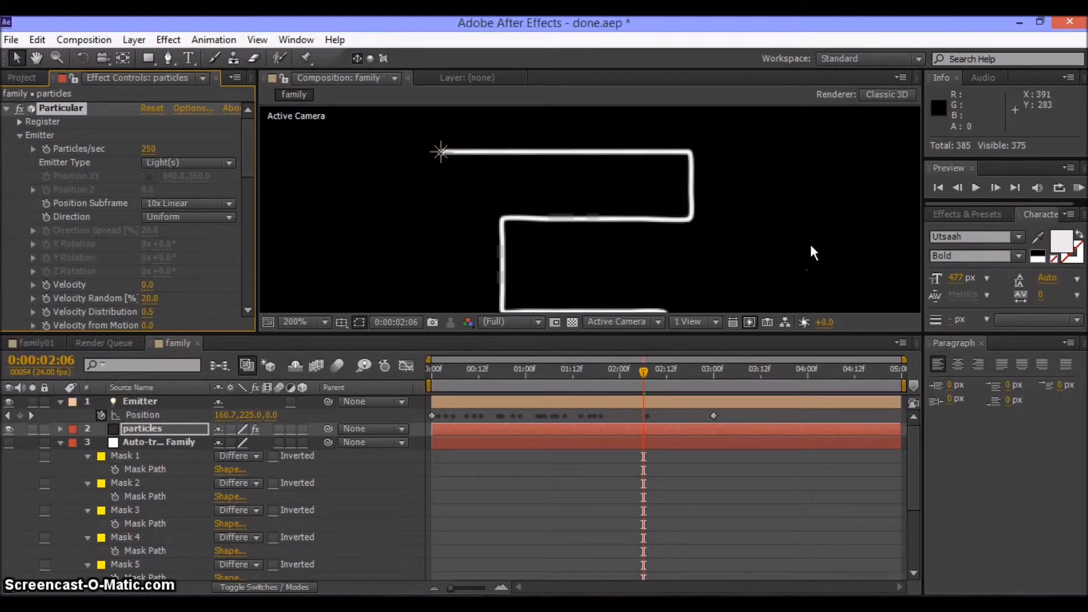
{"action": "key", "text": "comma"}
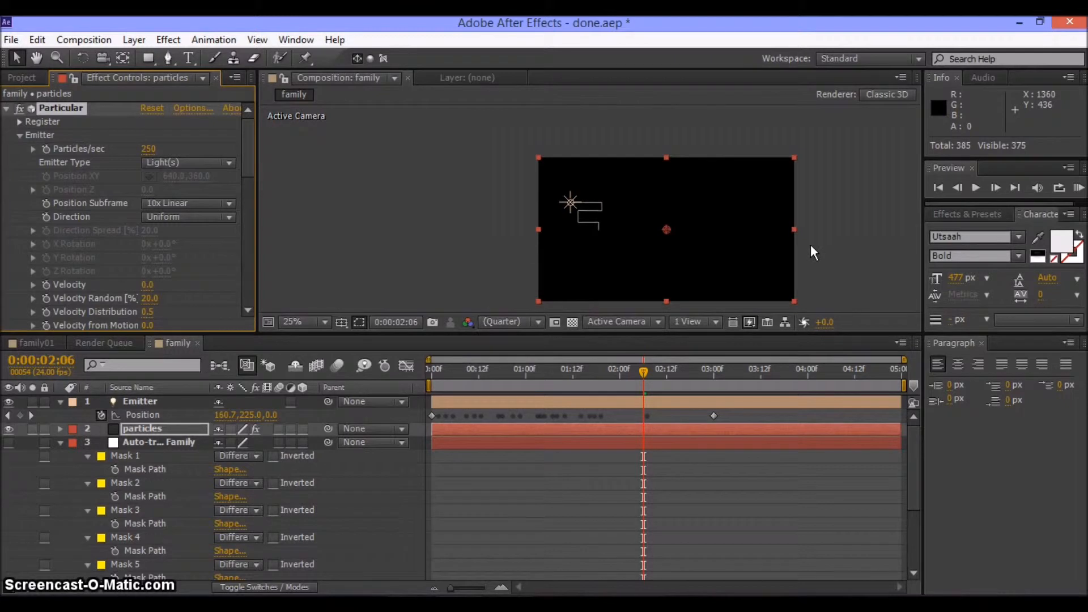
{"action": "key", "text": "period"}
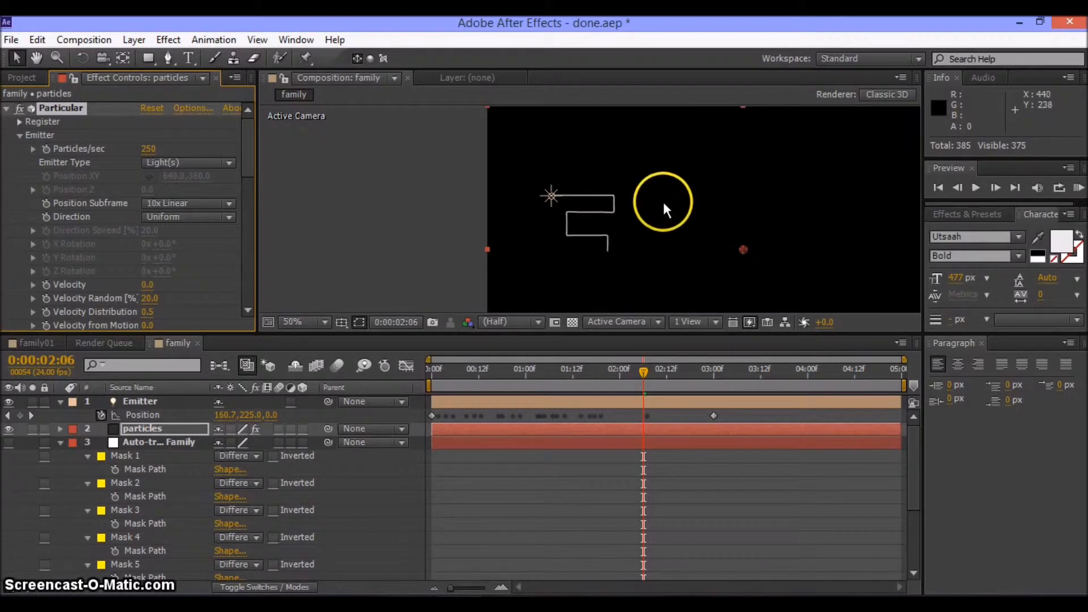
{"action": "key", "text": "h"}
{"action": "left_click_drag", "start_coordinate": [667, 202], "coordinate": [531, 201]}
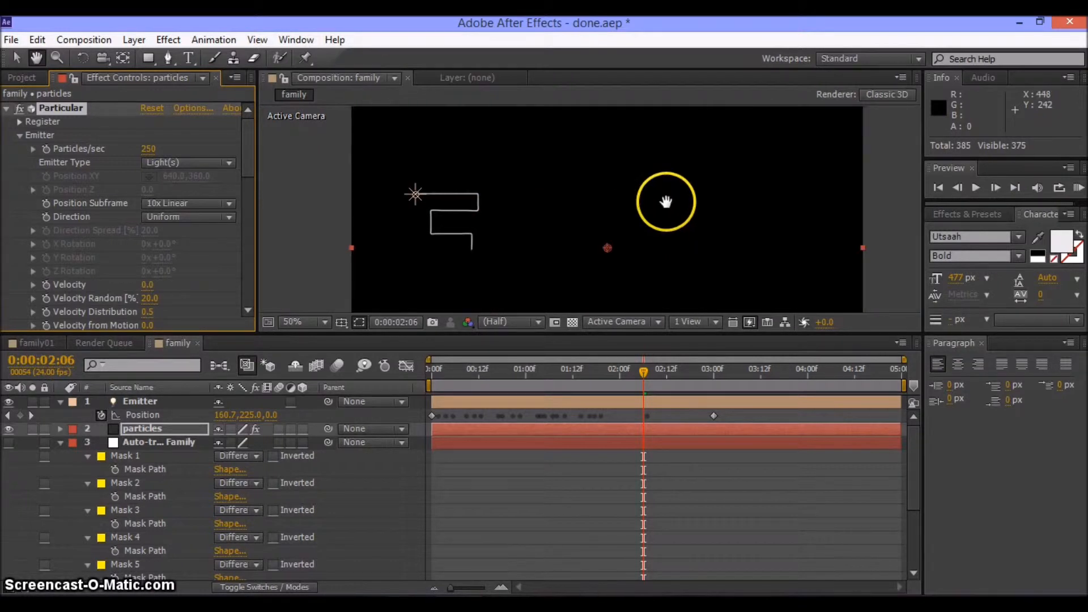
{"action": "left_click", "coordinate": [667, 202]}
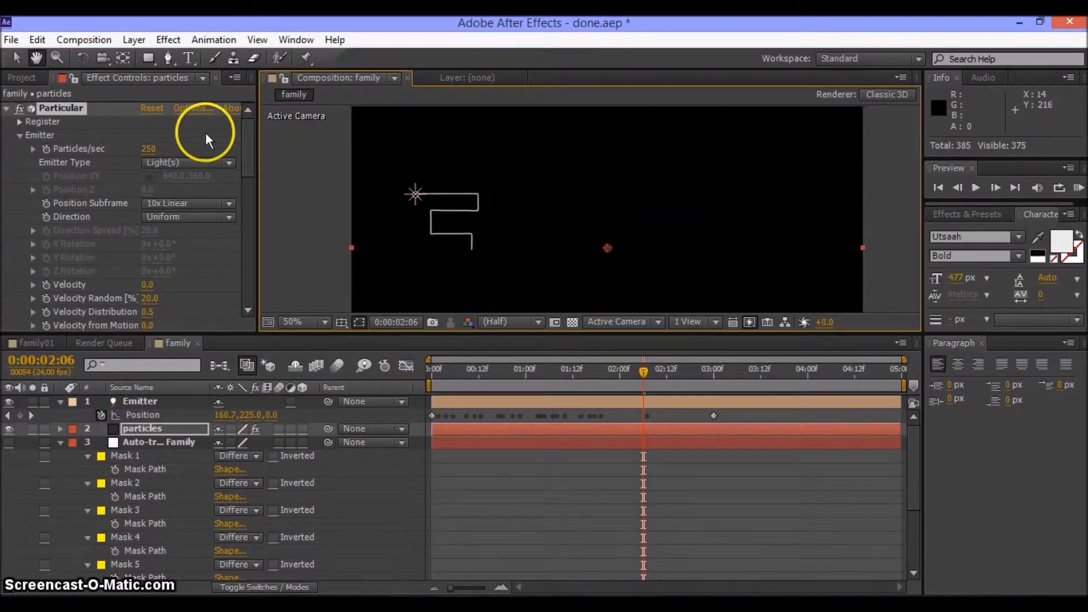
Apply the linearly falling preset curve to the particles' Opacity over Life so opacity drops to zero at death
{"action": "left_click", "coordinate": [19, 59]}
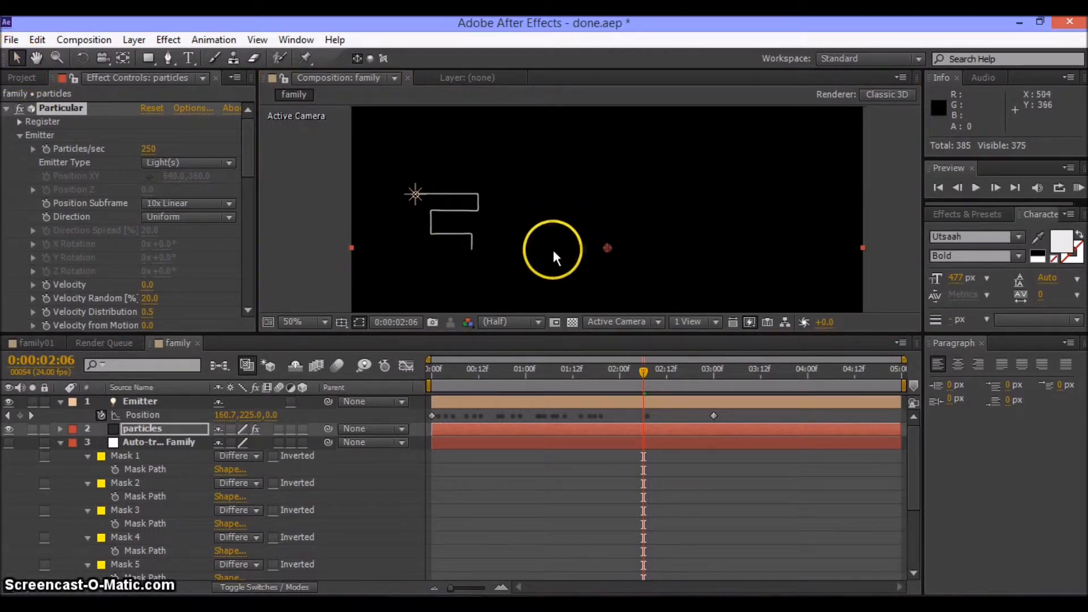
{"action": "left_click_drag", "start_coordinate": [246, 155], "coordinate": [252, 256]}
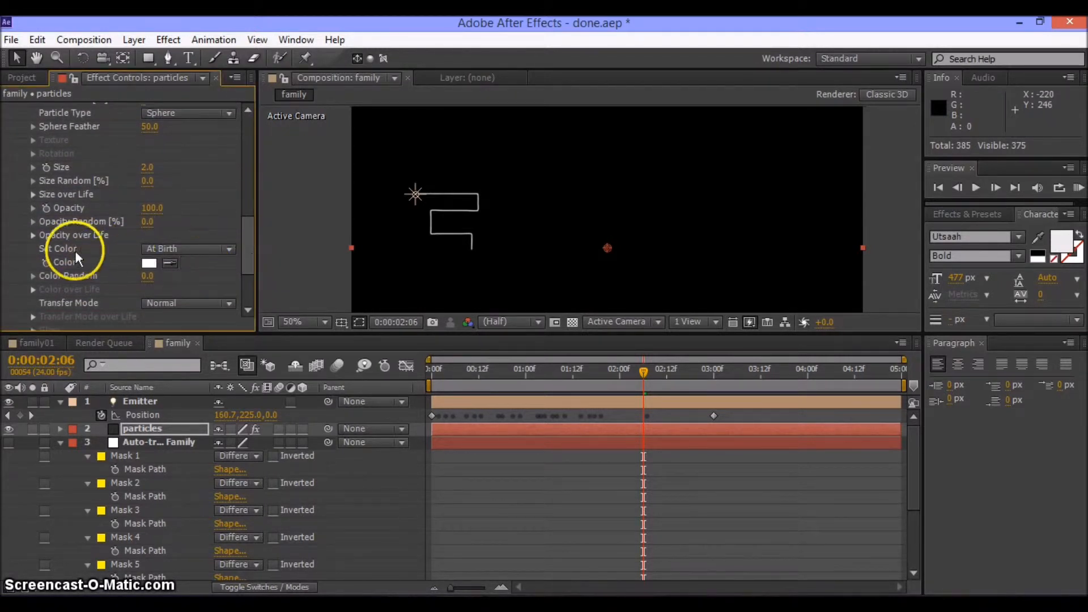
{"action": "left_click", "coordinate": [33, 236]}
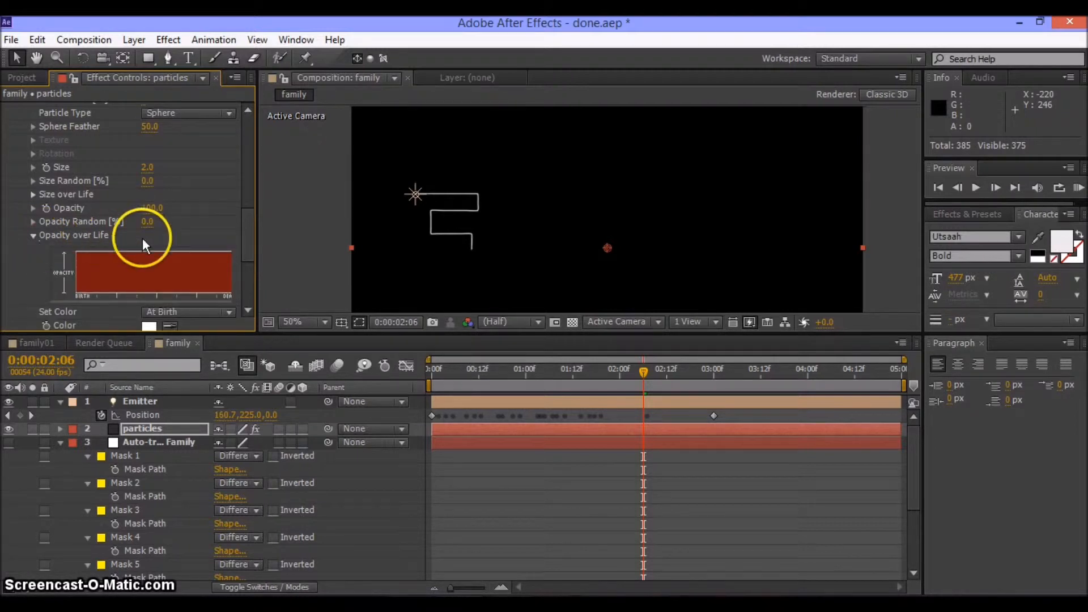
{"action": "left_click_drag", "start_coordinate": [255, 259], "coordinate": [366, 280]}
{"action": "left_click", "coordinate": [255, 263]}
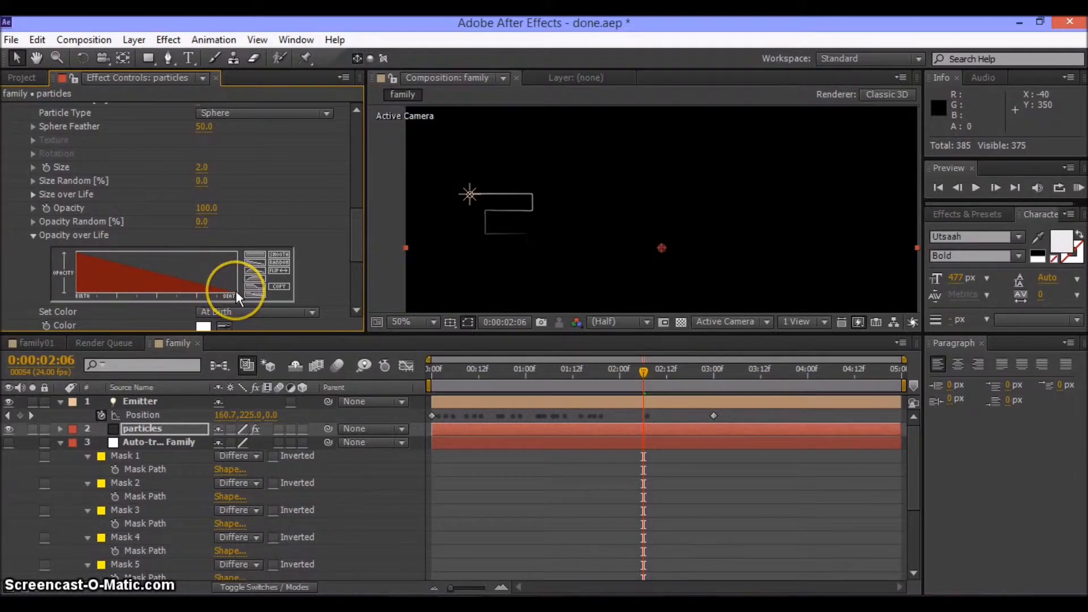
Apply the linearly falling preset to the particles' Size over Life and check the tapered trail at 0:00:02:04
{"action": "mouse_move", "coordinate": [355, 233]}
{"action": "left_mouse_down"}
{"action": "mouse_move", "coordinate": [356, 199]}
{"action": "mouse_move", "coordinate": [359, 223]}
{"action": "left_mouse_up"}
{"action": "left_click", "coordinate": [33, 246]}
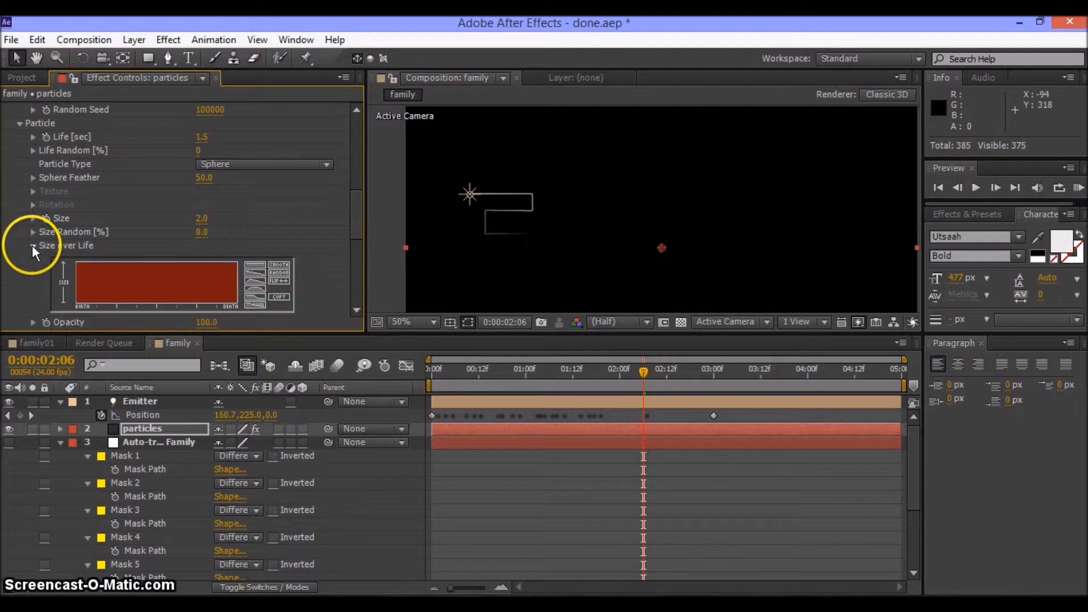
{"action": "left_click", "coordinate": [246, 272]}
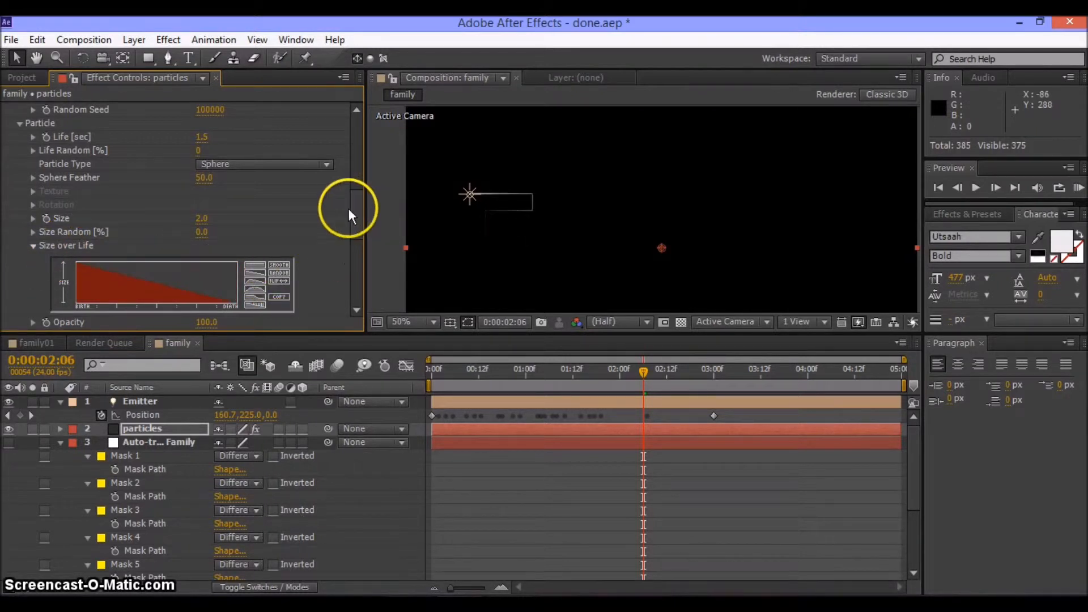
{"action": "scroll", "coordinate": [356, 222], "scroll_direction": "down", "scroll_amount": 3}
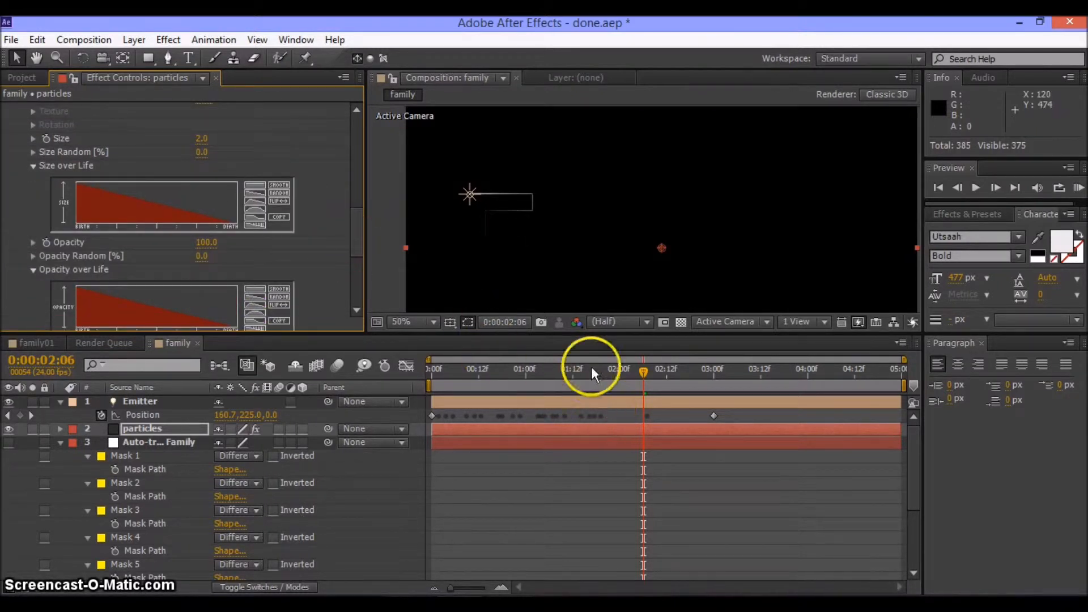
{"action": "left_click_drag", "start_coordinate": [643, 373], "coordinate": [634, 433]}
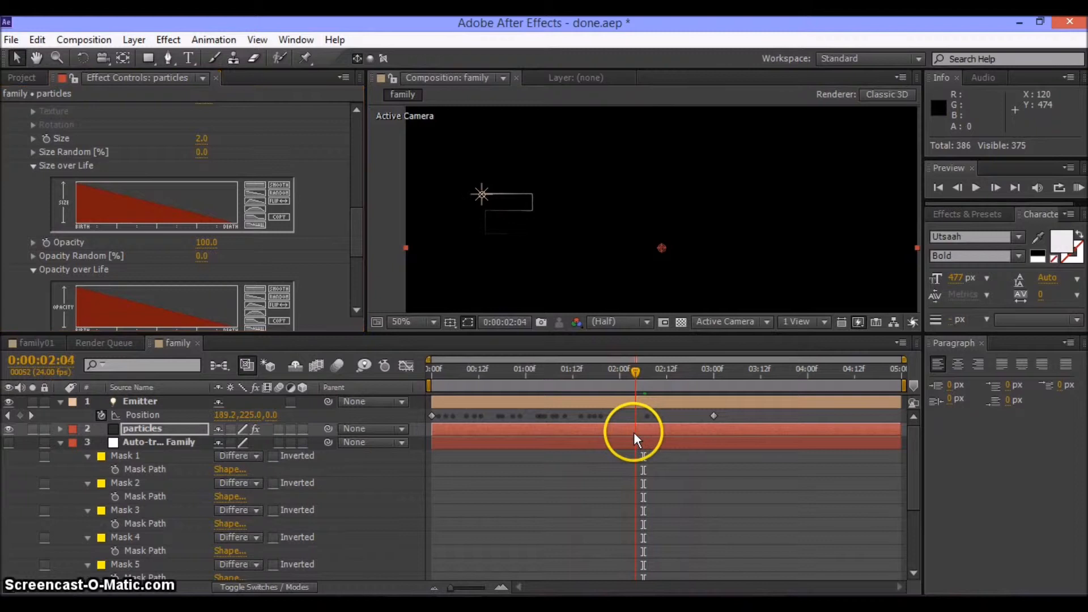
Copy the Mask Path of Mask 3, the outer outline of the letter a, from the Auto-traced Family layer
{"action": "left_click", "coordinate": [182, 443]}
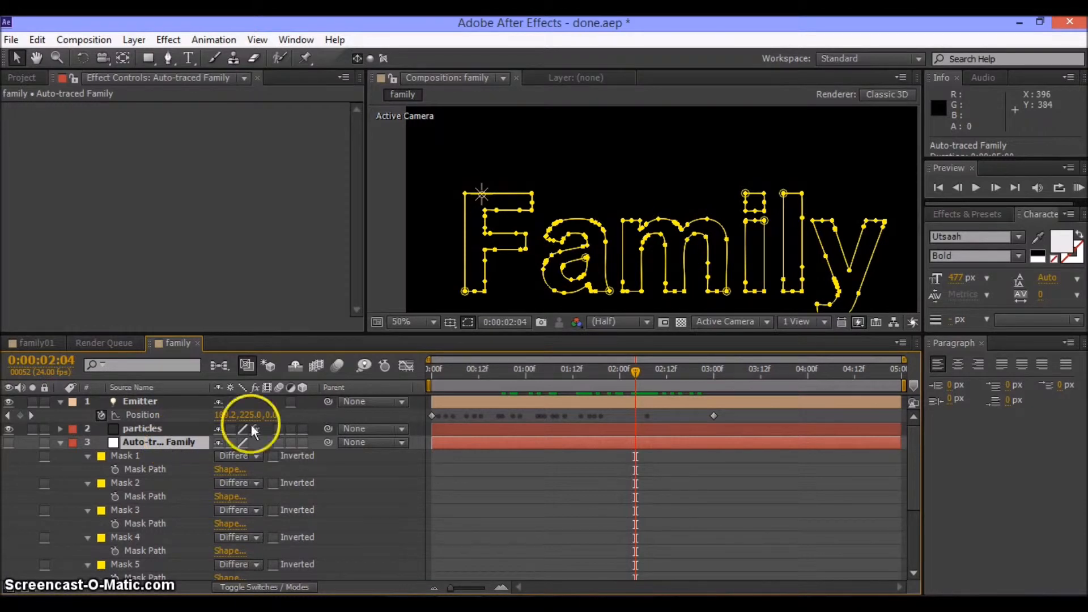
{"action": "left_click", "coordinate": [136, 508]}
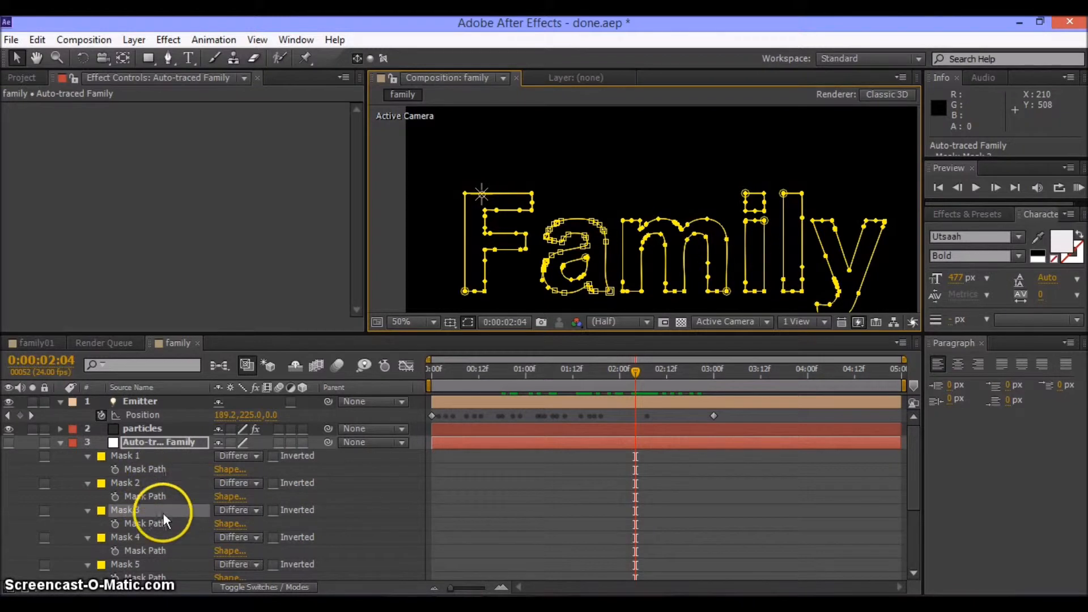
{"action": "left_click", "coordinate": [164, 523]}
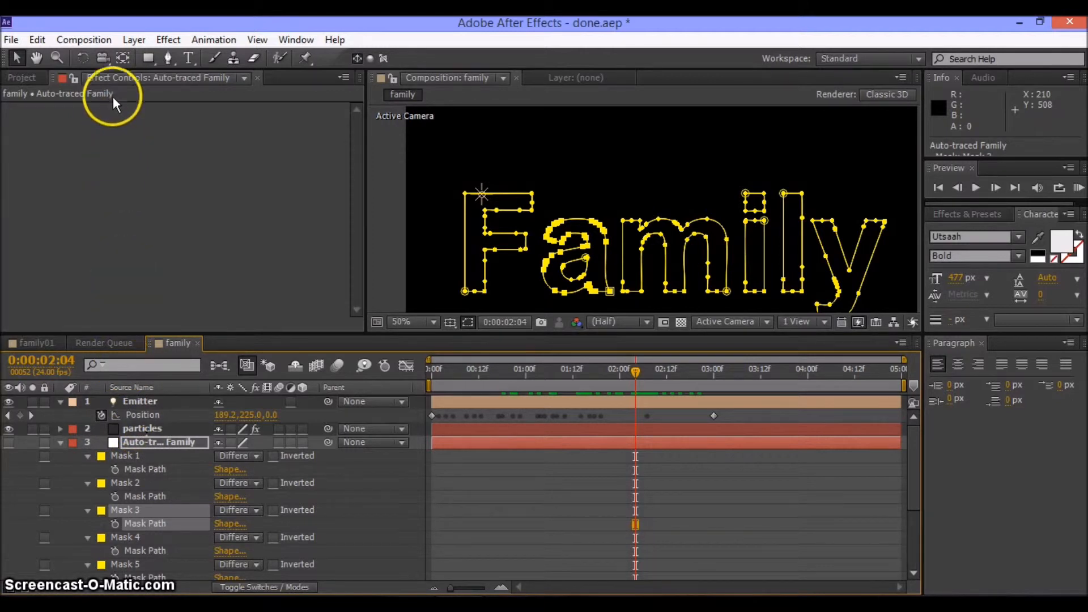
{"action": "left_click", "coordinate": [37, 40]}
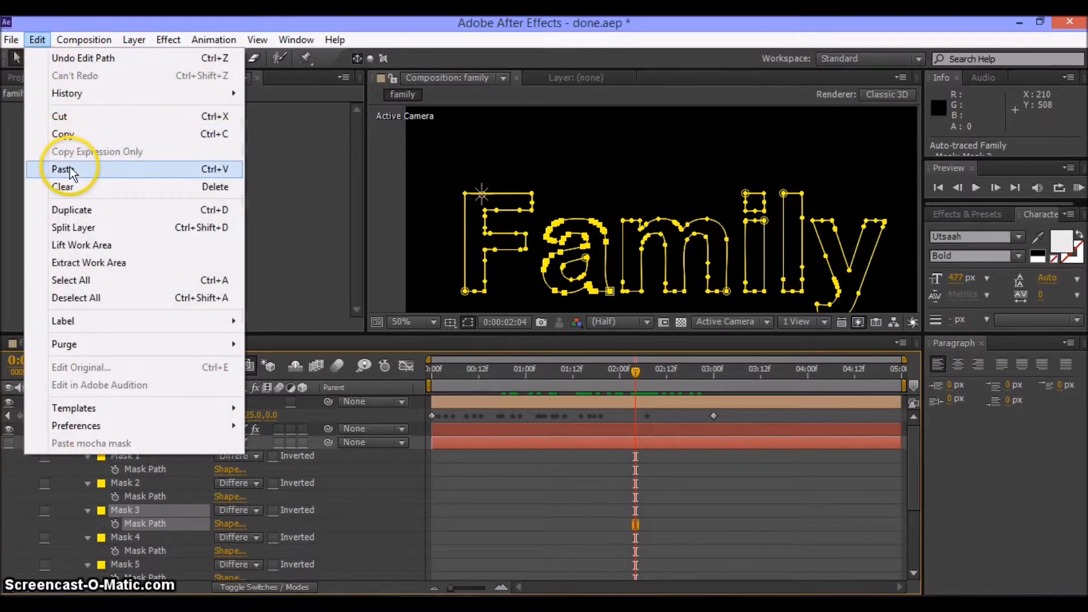
{"action": "left_click", "coordinate": [73, 132]}
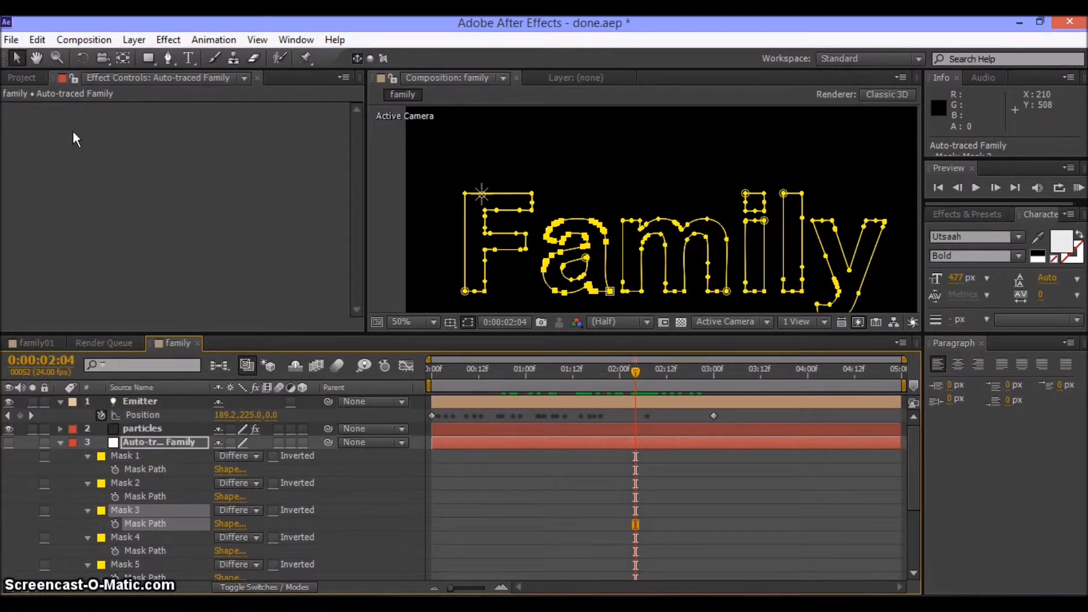
Duplicate the Emitter light and reveal the duplicate's Position property
{"action": "left_click", "coordinate": [162, 402]}
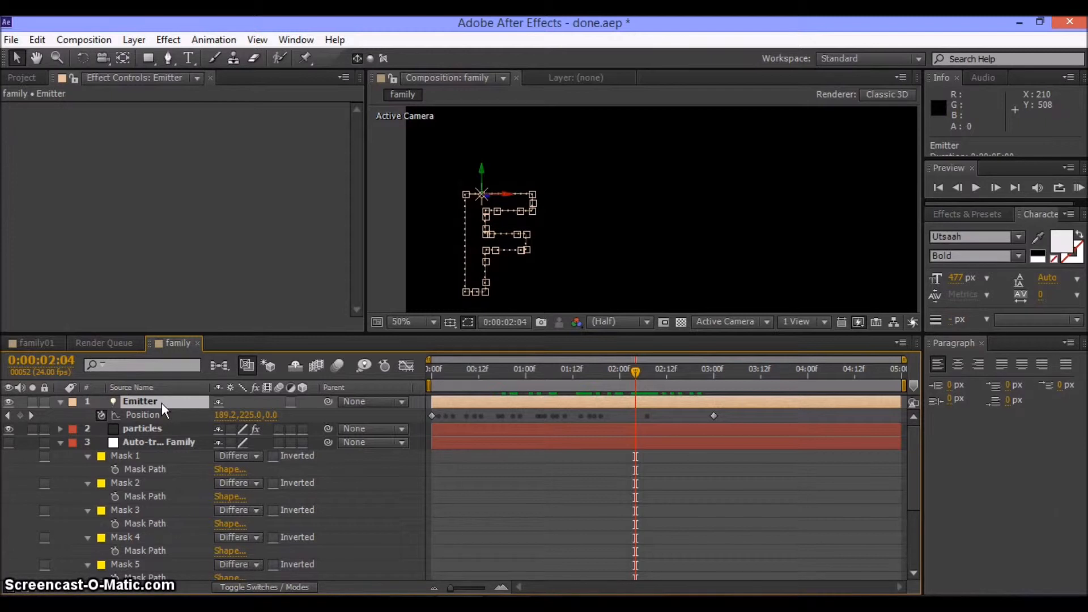
{"action": "key", "text": "ctrl+d"}
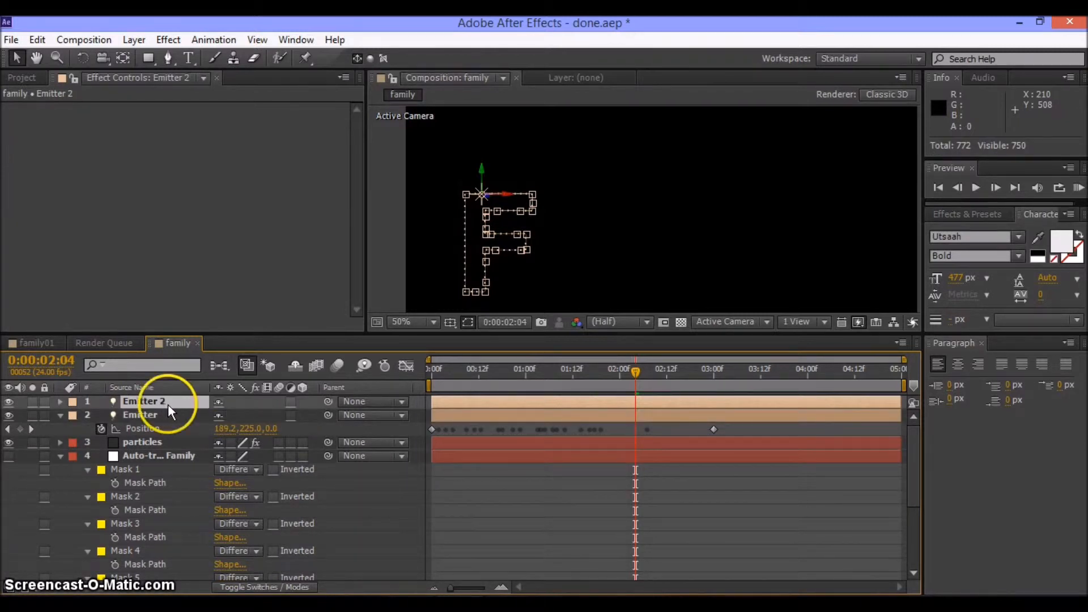
{"action": "key", "text": "p"}
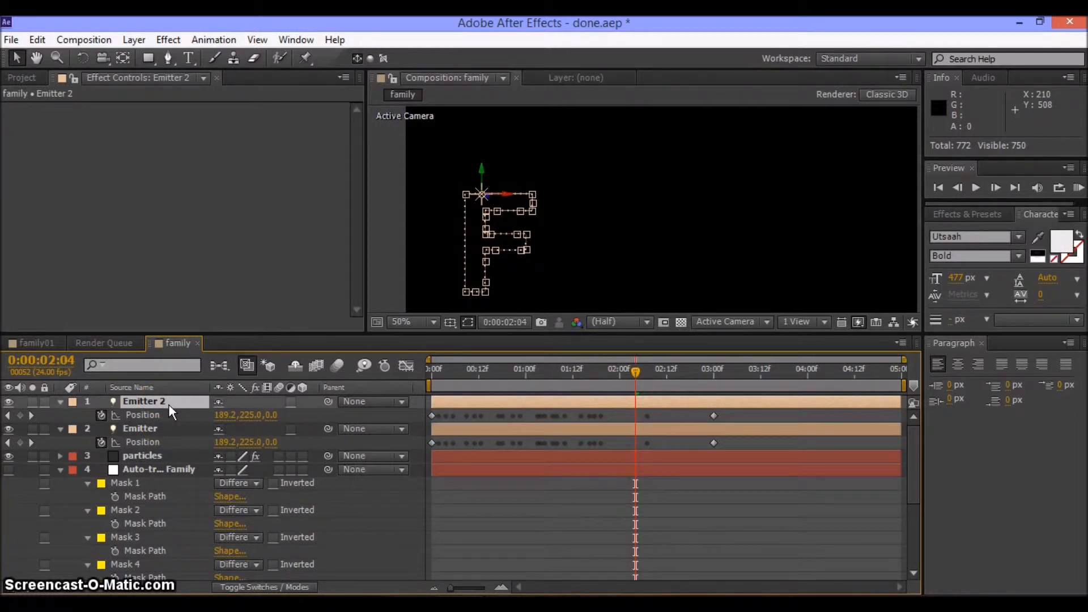
Remove all Position keyframes from Emitter 2 and paste the copied a outline path into its Position
{"action": "left_click", "coordinate": [139, 414]}
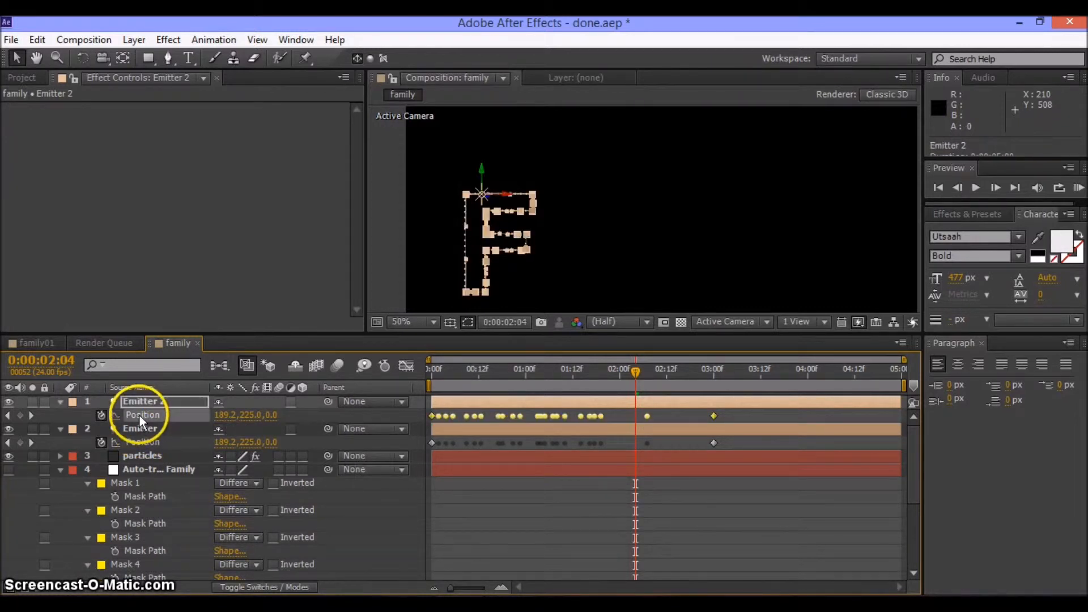
{"action": "left_click", "coordinate": [102, 414]}
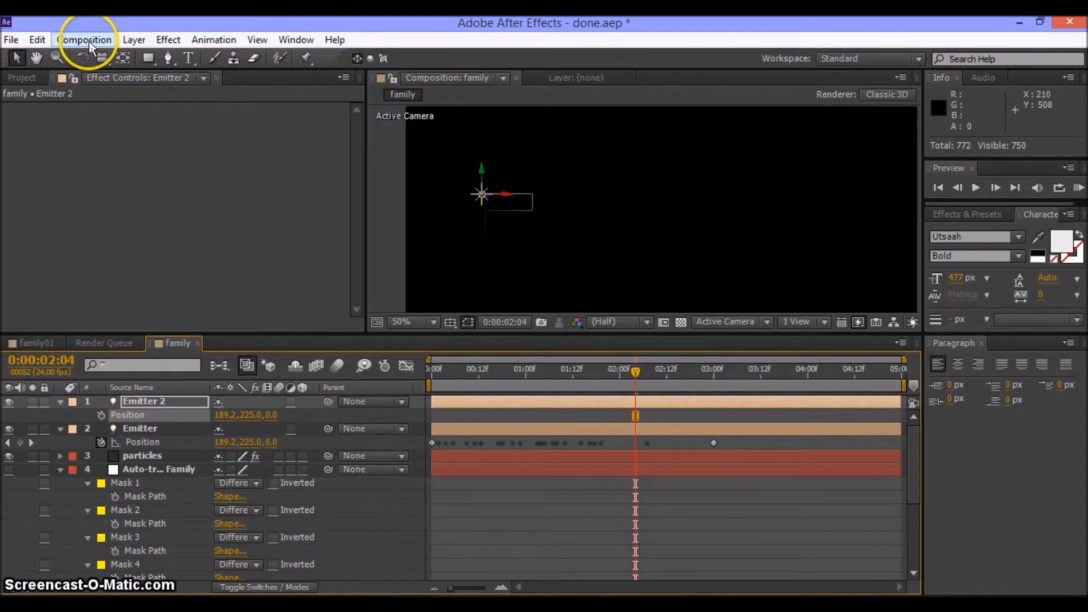
{"action": "left_click", "coordinate": [38, 41]}
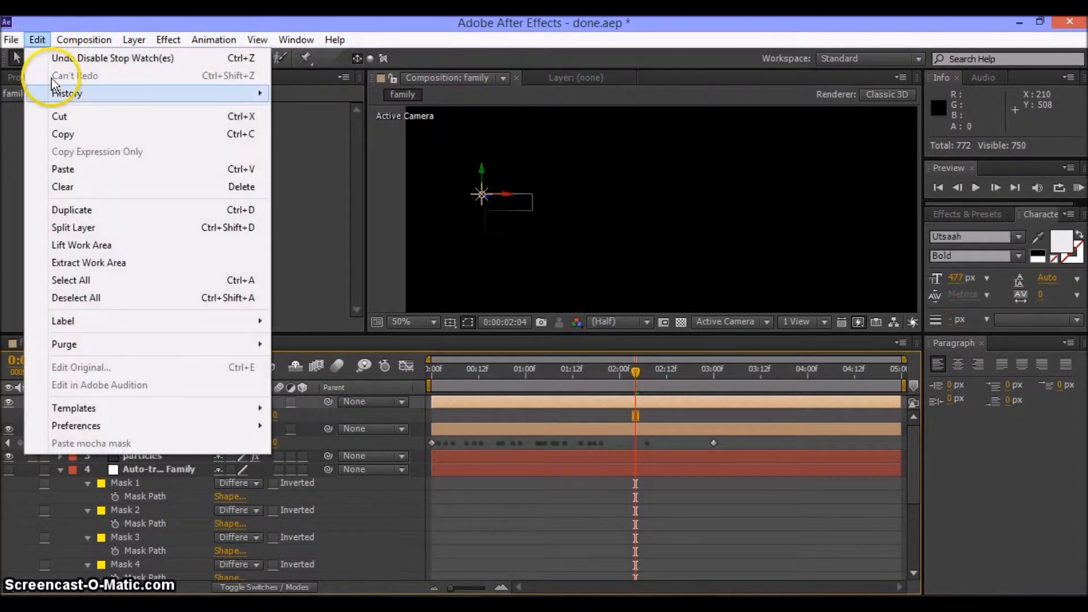
{"action": "left_click", "coordinate": [58, 171]}
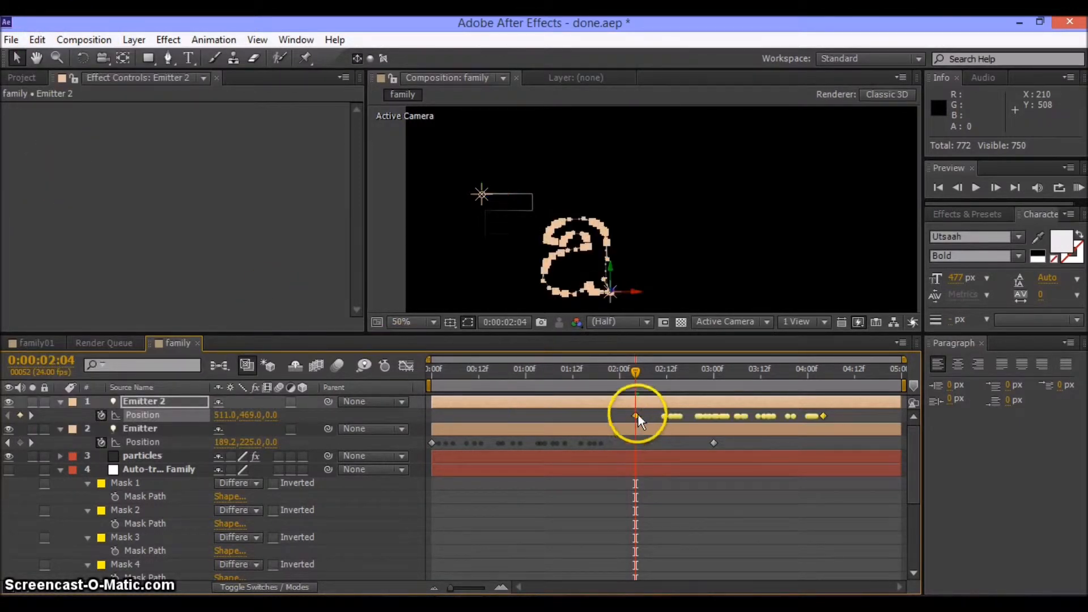
Shift Emitter 2's Position keyframes to start at 0:00:00:08 and stretch them to end shortly before 0:00:03:00
{"action": "left_click_drag", "start_coordinate": [636, 416], "coordinate": [463, 416]}
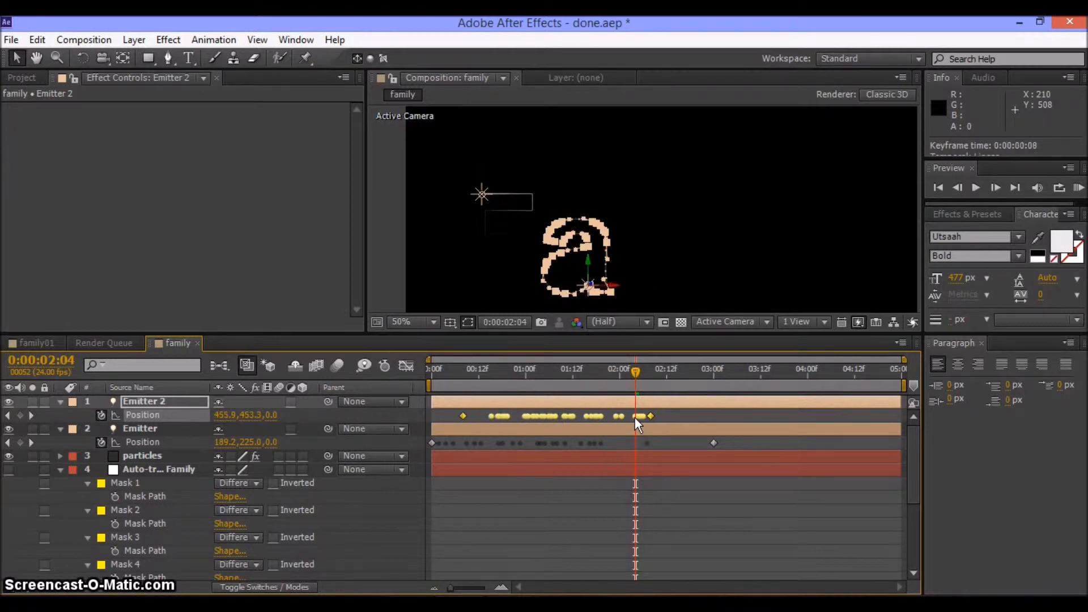
{"action": "left_click", "coordinate": [663, 420]}
{"action": "left_click_drag", "start_coordinate": [650, 416], "coordinate": [698, 416]}
{"action": "left_click", "coordinate": [719, 417]}
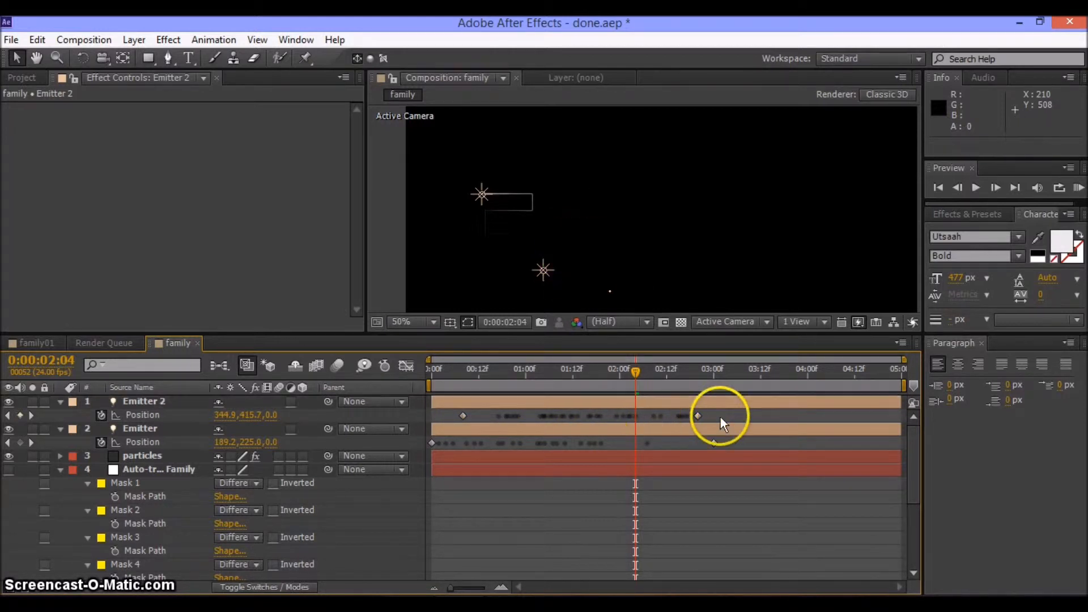
Scrub between 0:00:00:23 and 0:00:01:21 to examine the particle trails tracing the letters F and a
{"action": "left_click", "coordinate": [521, 374]}
{"action": "left_click", "coordinate": [611, 376]}
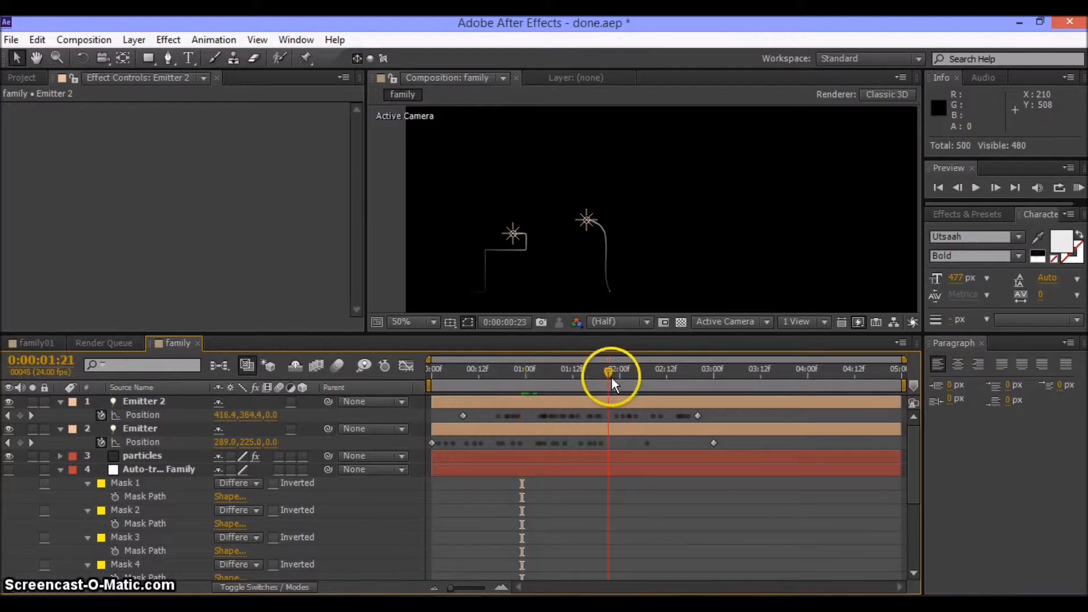
{"action": "left_click_drag", "start_coordinate": [616, 378], "coordinate": [556, 394]}
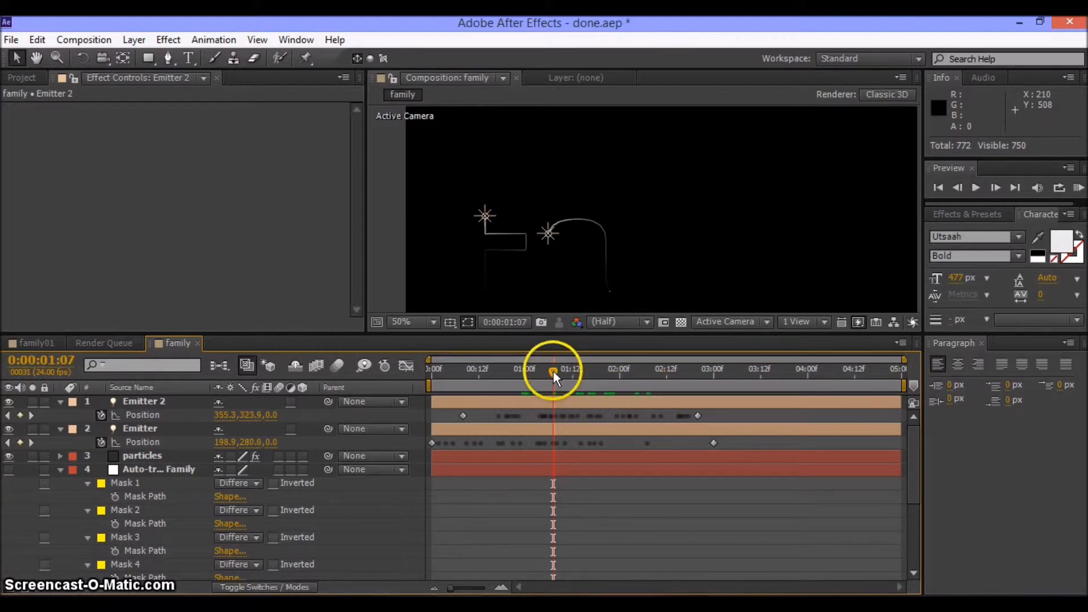
{"action": "left_click_drag", "start_coordinate": [553, 369], "coordinate": [600, 372]}
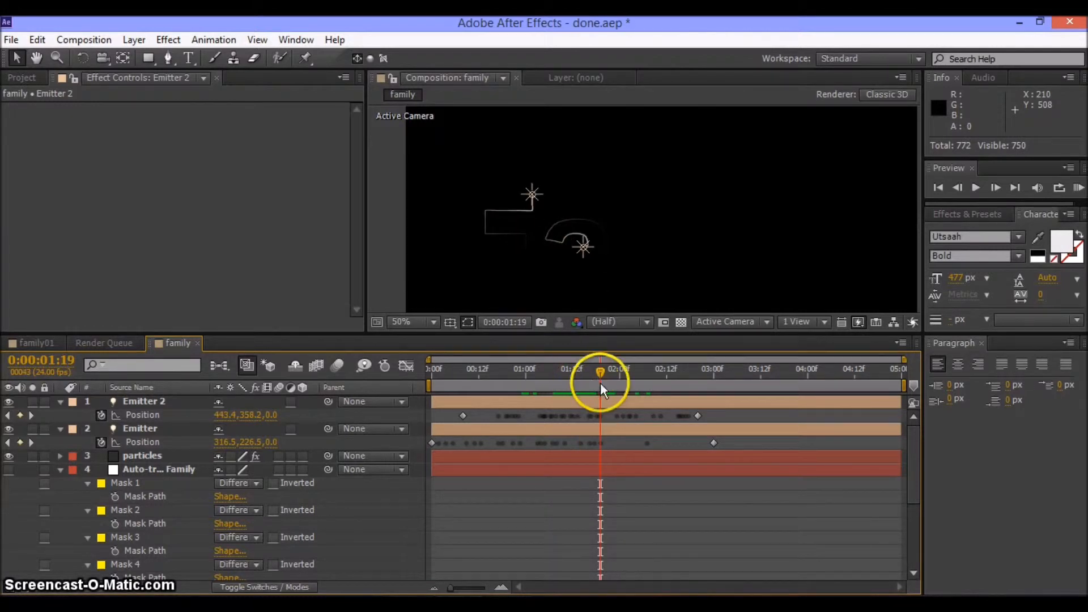
Copy the Mask Path of Mask 5, the outline of the letter m, from the Auto-traced Family layer
{"action": "key", "text": "h"}
{"action": "left_click_drag", "start_coordinate": [687, 238], "coordinate": [683, 208]}
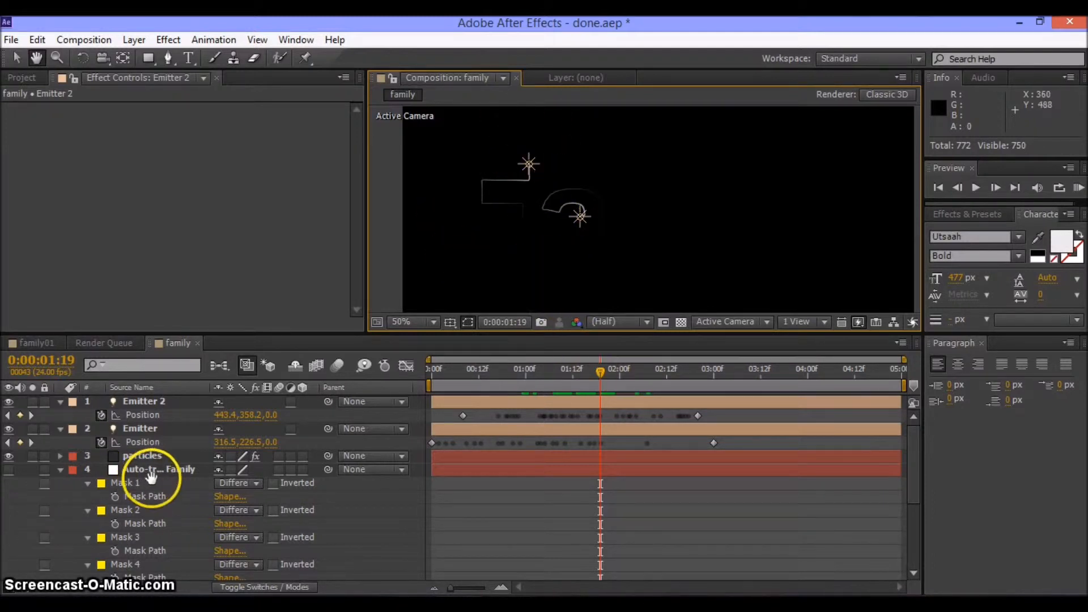
{"action": "left_click", "coordinate": [16, 58]}
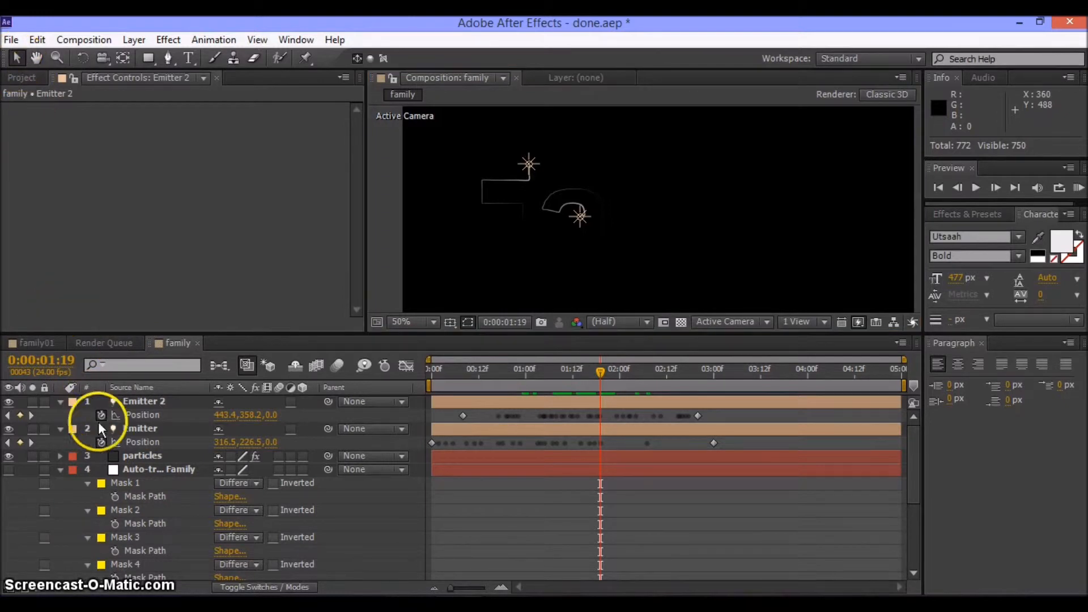
{"action": "left_click", "coordinate": [124, 471]}
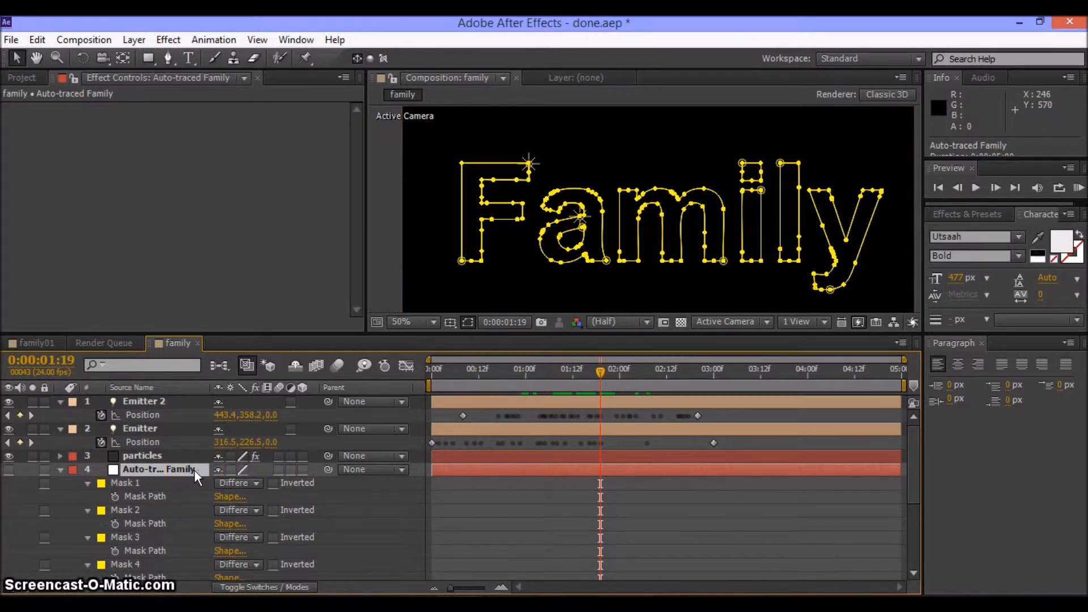
{"action": "left_click", "coordinate": [652, 241]}
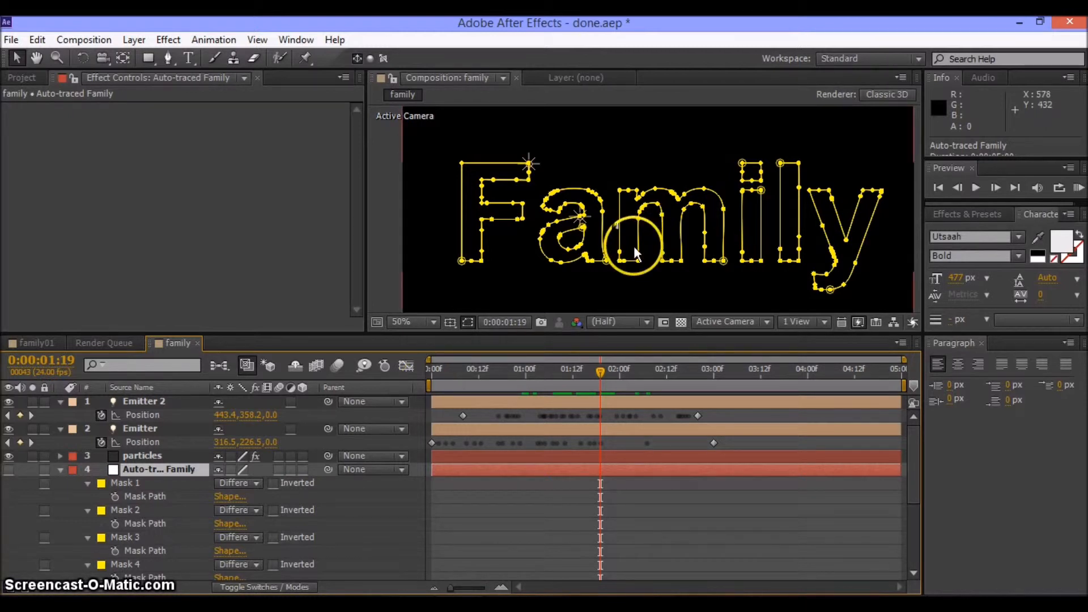
{"action": "left_click", "coordinate": [638, 242]}
{"action": "left_click_drag", "start_coordinate": [919, 464], "coordinate": [912, 508]}
{"action": "left_click", "coordinate": [170, 492]}
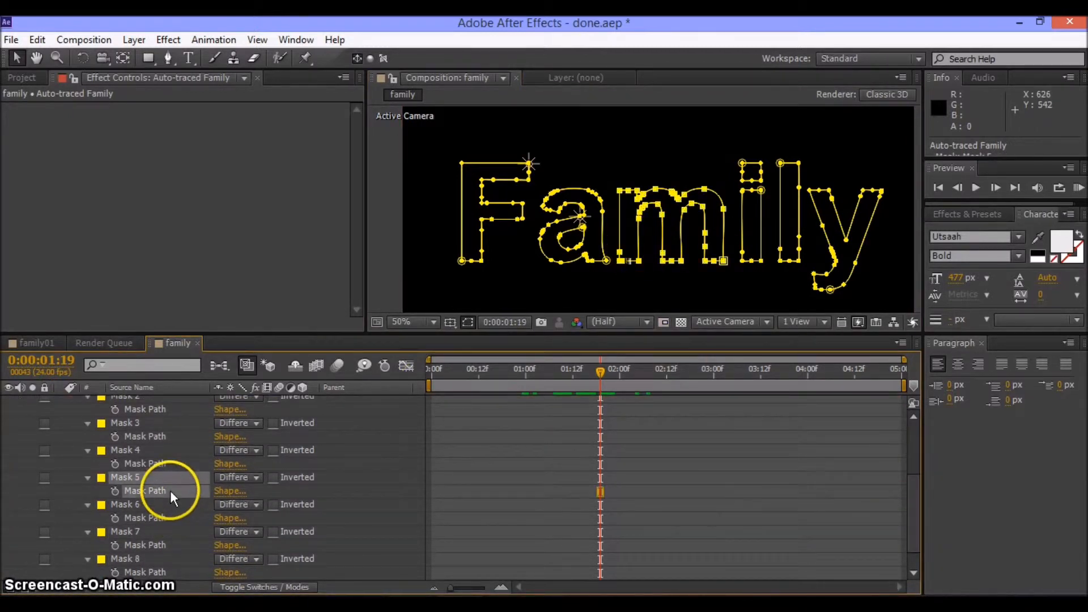
{"action": "key", "text": "ctrl+c"}
Duplicate the Emitter 2 light and reveal the new light's Position property
{"action": "left_click_drag", "start_coordinate": [909, 508], "coordinate": [926, 422]}
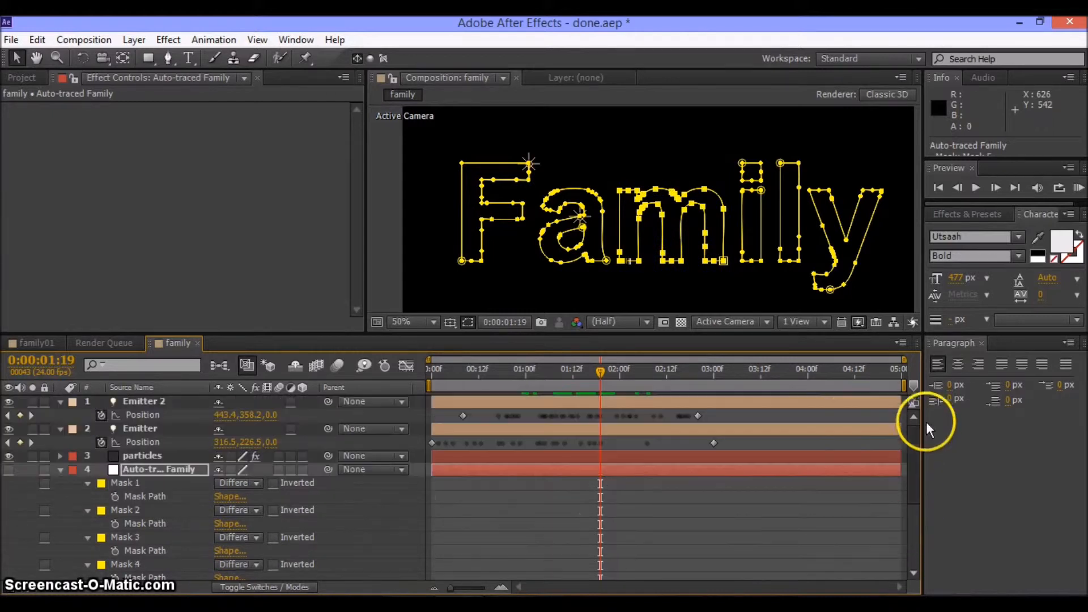
{"action": "left_click", "coordinate": [164, 401]}
{"action": "key", "text": "ctrl+d"}
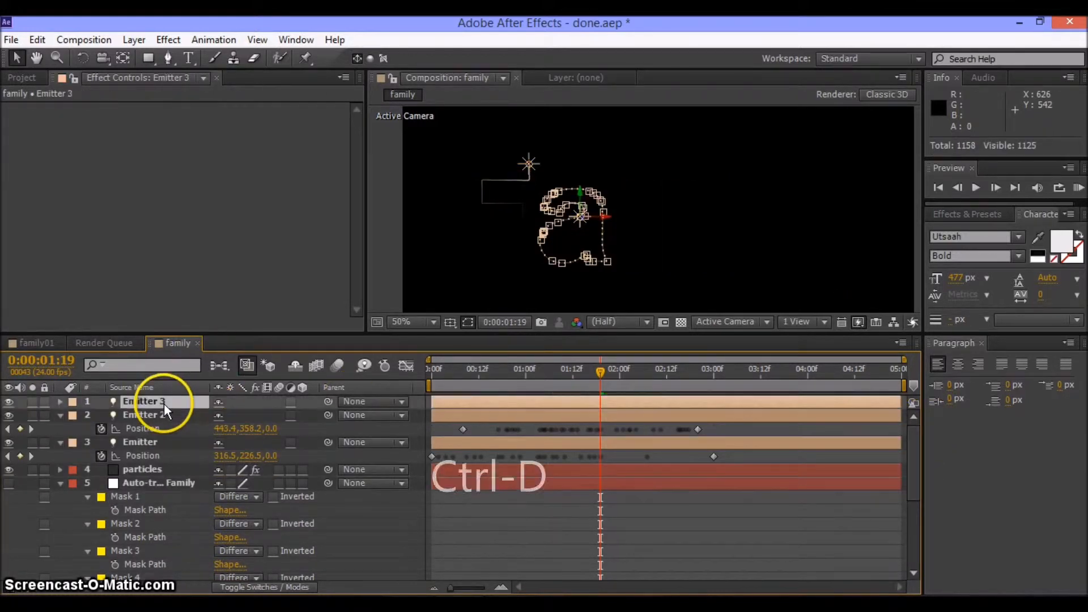
{"action": "key", "text": "p"}
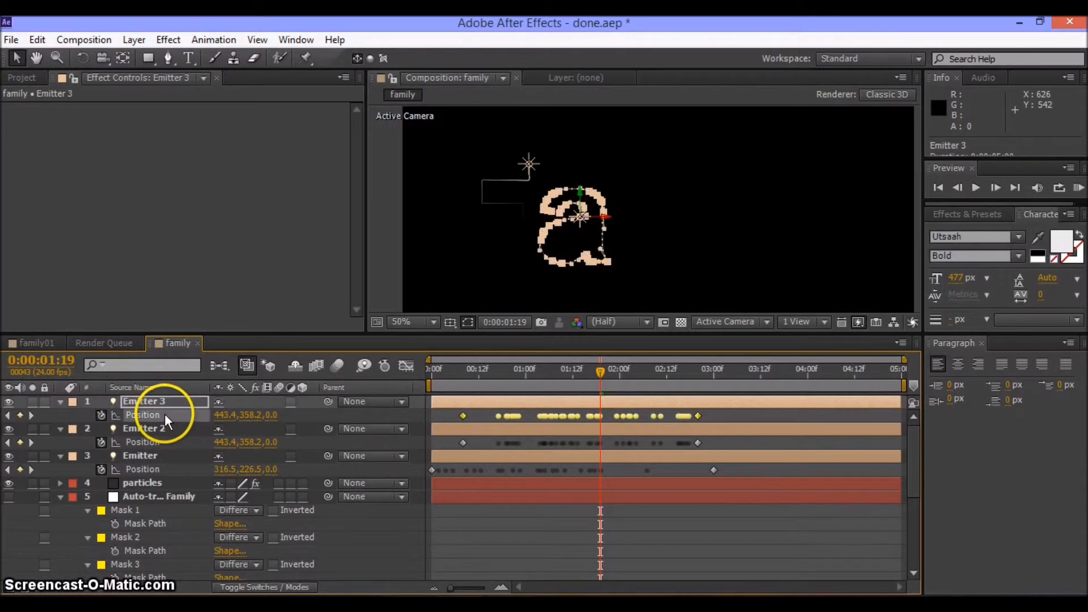
Try to paste the copied m outline path over Emitter 3's existing Position keyframes, and undo the paste
{"action": "left_click", "coordinate": [165, 414]}
{"action": "key", "text": "ctrl+v"}
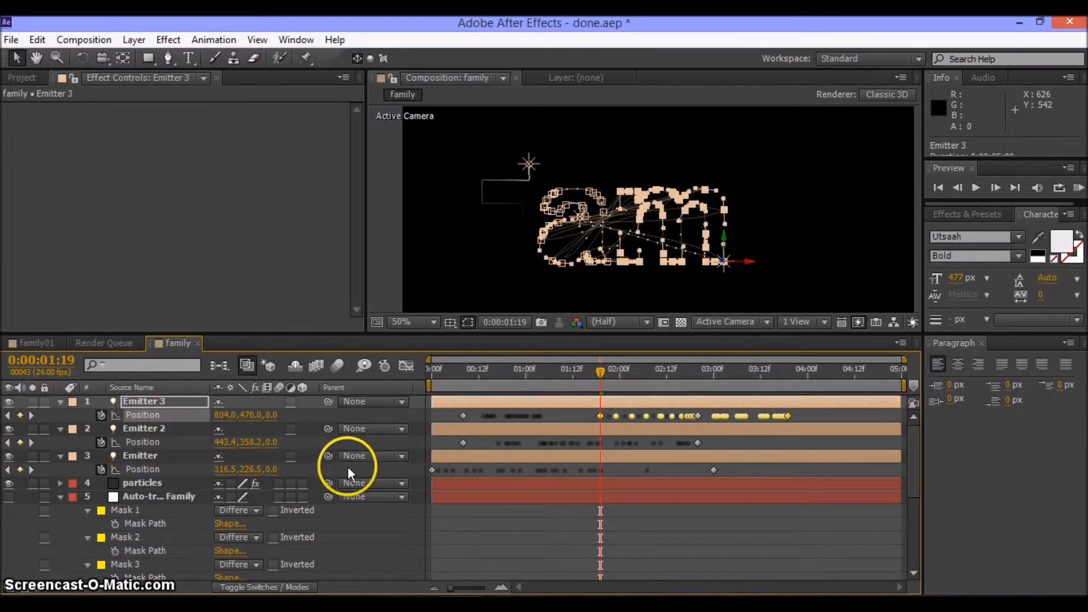
{"action": "key", "text": "ctrl+z"}
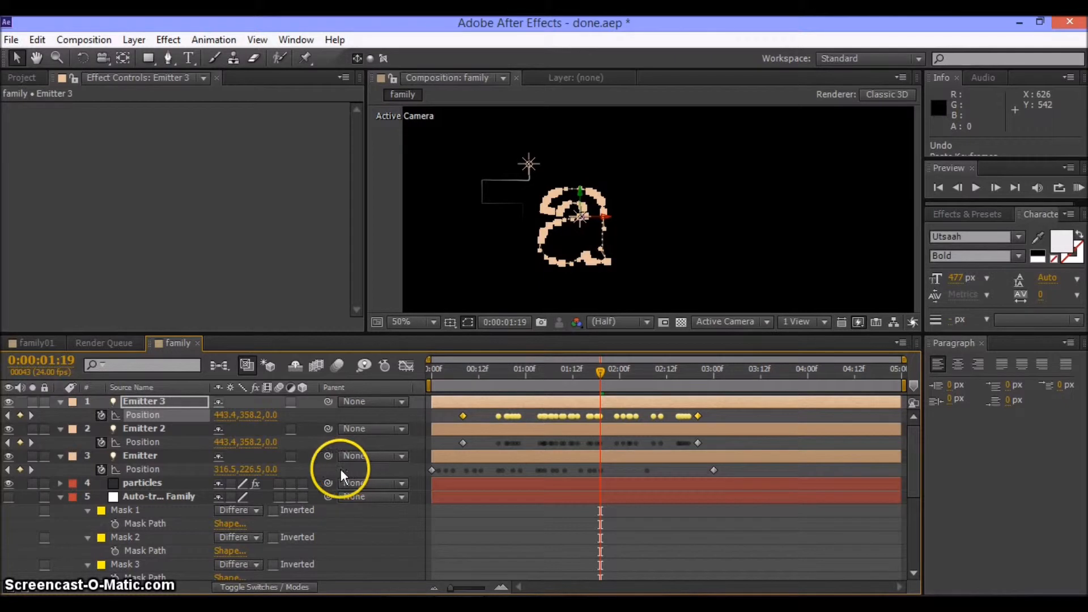
Clear Emitter 3's Position keyframes, paste the copied m outline path and spread its keyframes from 0:00:00:00 to 0:00:03:00
{"action": "left_click", "coordinate": [101, 416]}
{"action": "key", "text": "ctrl+v"}
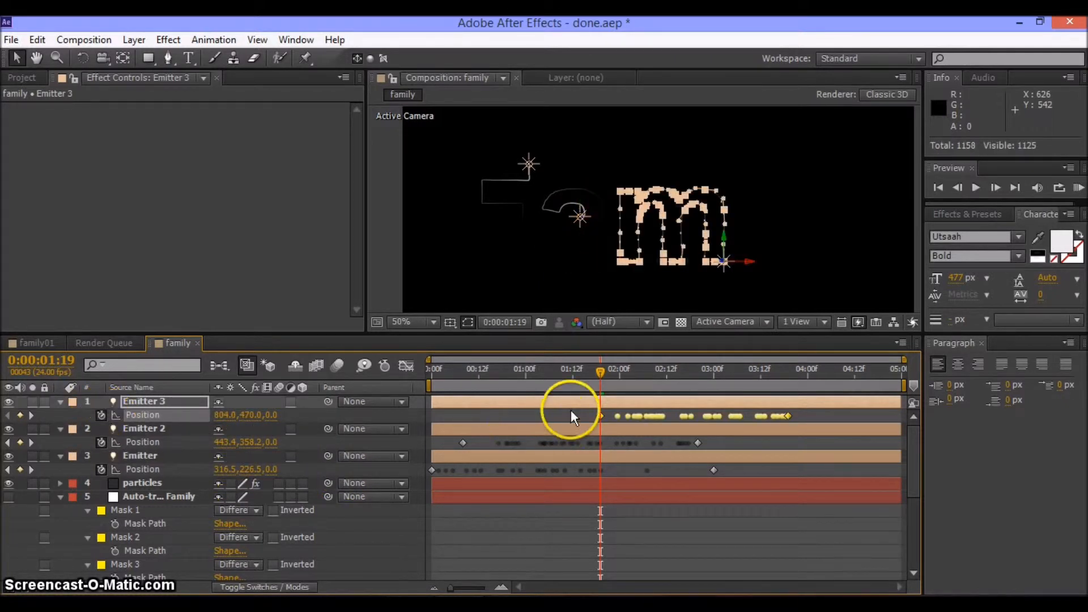
{"action": "left_click_drag", "start_coordinate": [599, 417], "coordinate": [432, 416]}
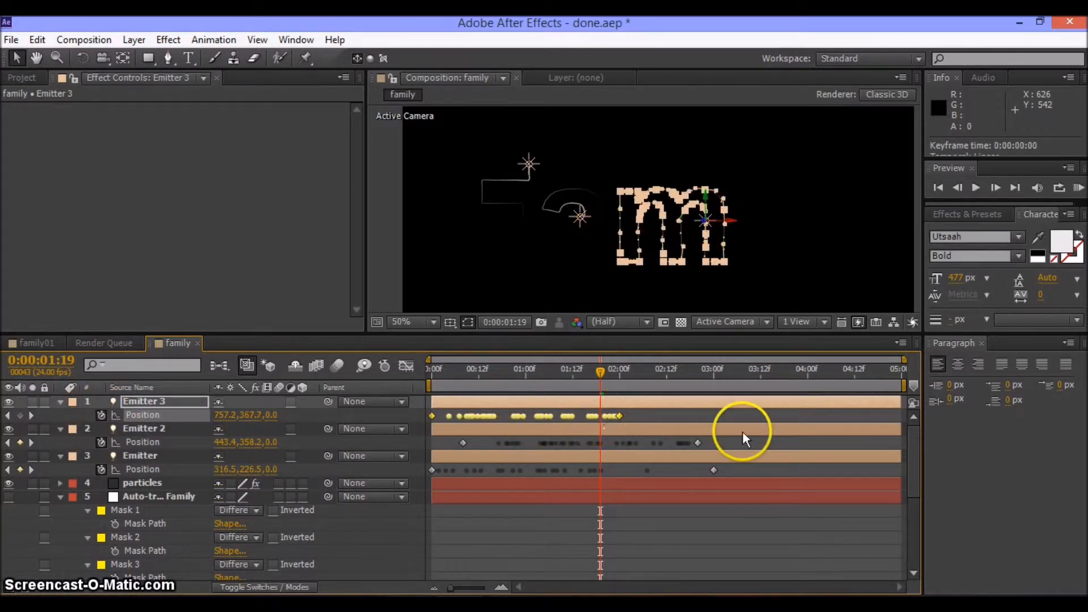
{"action": "left_click", "coordinate": [737, 431]}
{"action": "left_click_drag", "start_coordinate": [619, 417], "coordinate": [714, 416]}
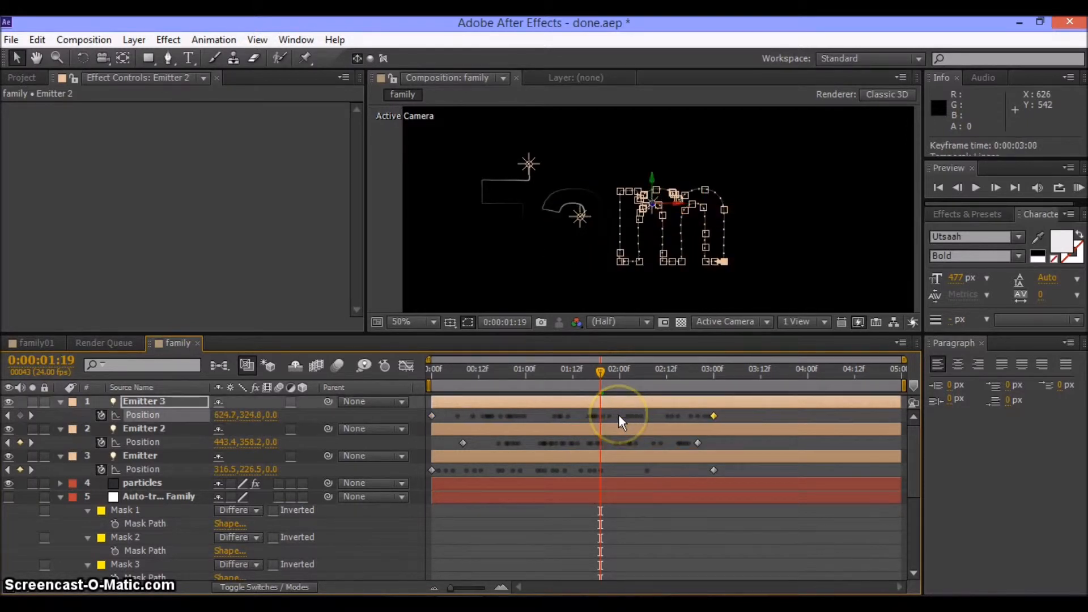
{"action": "left_click", "coordinate": [839, 475]}
Copy the Mask Path of Mask 1, the outline of the dot on the i, from the Auto-traced Family layer
{"action": "mouse_move", "coordinate": [911, 461]}
{"action": "left_mouse_down"}
{"action": "mouse_move", "coordinate": [911, 536]}
{"action": "mouse_move", "coordinate": [910, 461]}
{"action": "left_mouse_up"}
{"action": "left_click", "coordinate": [147, 484]}
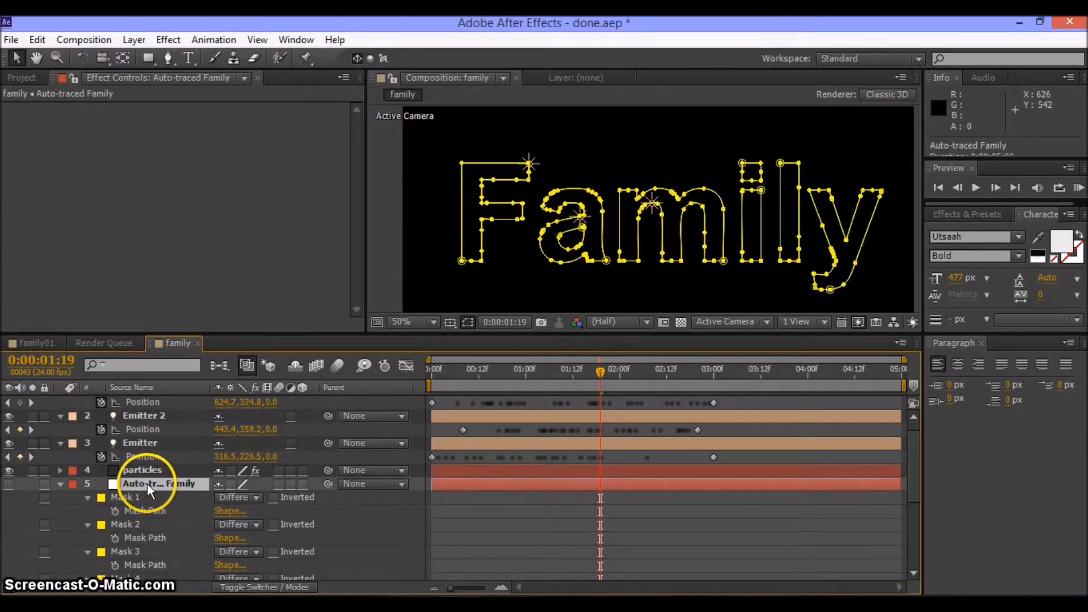
{"action": "left_click", "coordinate": [757, 170]}
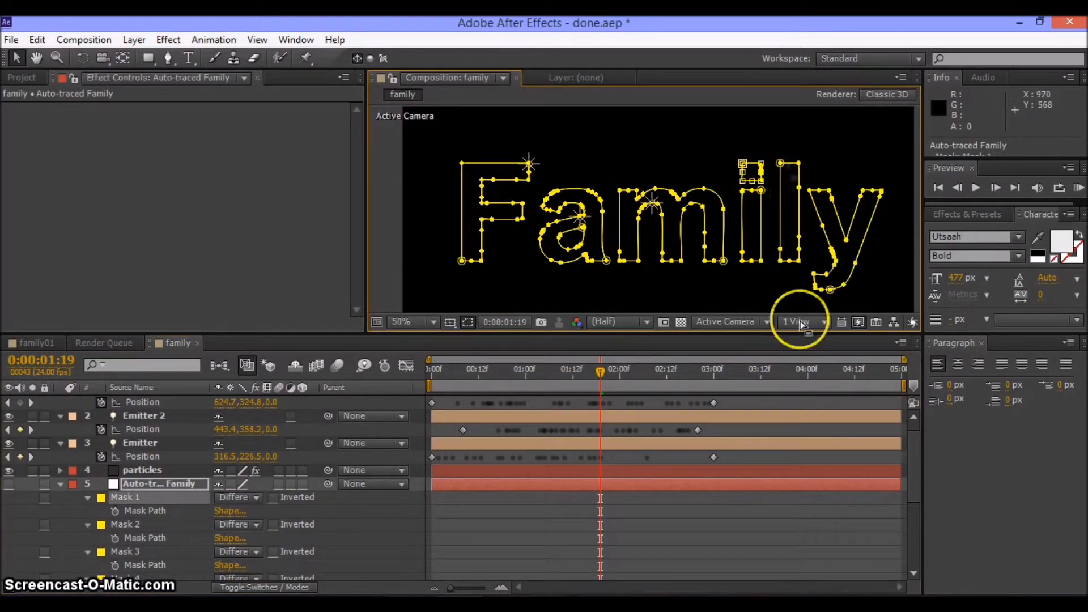
{"action": "mouse_move", "coordinate": [914, 458]}
{"action": "left_mouse_down"}
{"action": "mouse_move", "coordinate": [913, 518]}
{"action": "mouse_move", "coordinate": [910, 476]}
{"action": "left_mouse_up"}
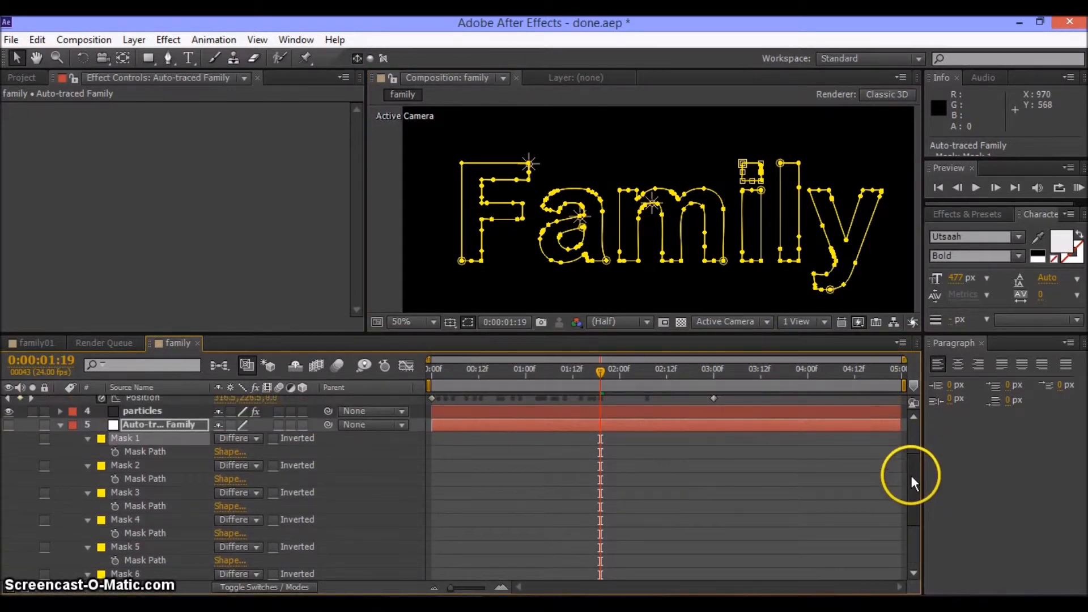
{"action": "left_click", "coordinate": [173, 451]}
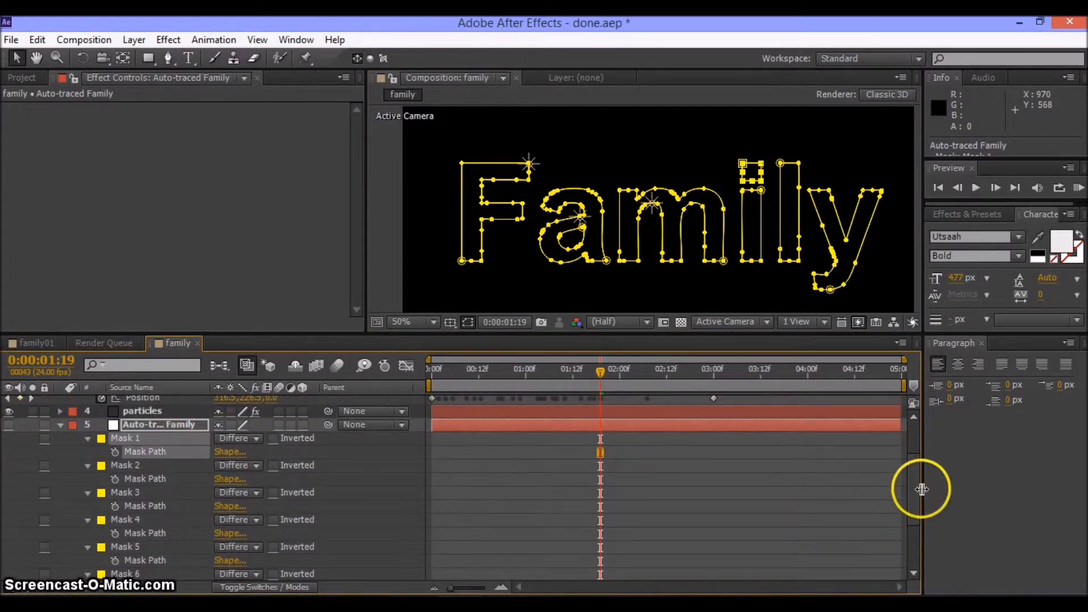
{"action": "key", "text": "ctrl+c"}
Duplicate the Emitter 3 light and reveal the Position property of the new Emitter 4
{"action": "left_click_drag", "start_coordinate": [913, 449], "coordinate": [670, 421]}
{"action": "left_click", "coordinate": [196, 404]}
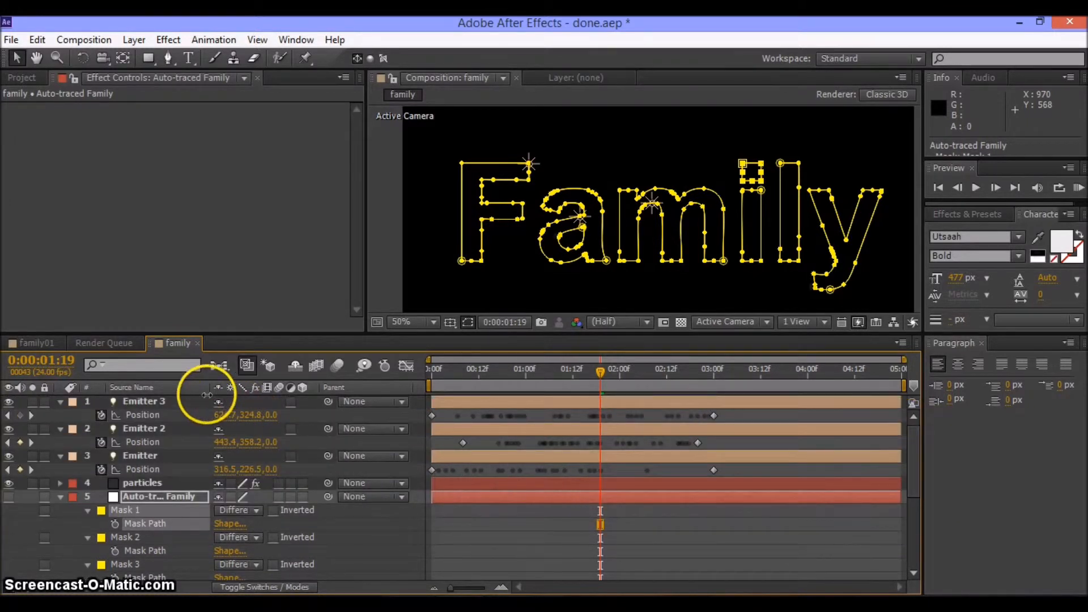
{"action": "key", "text": "ctrl+d"}
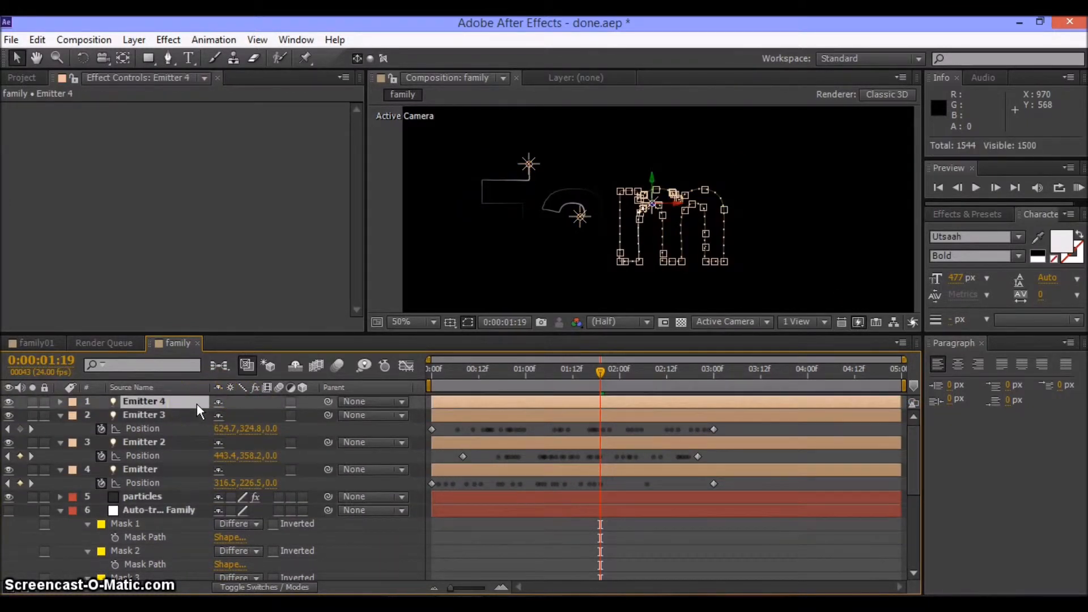
{"action": "key", "text": "p"}
{"action": "left_click", "coordinate": [165, 415]}
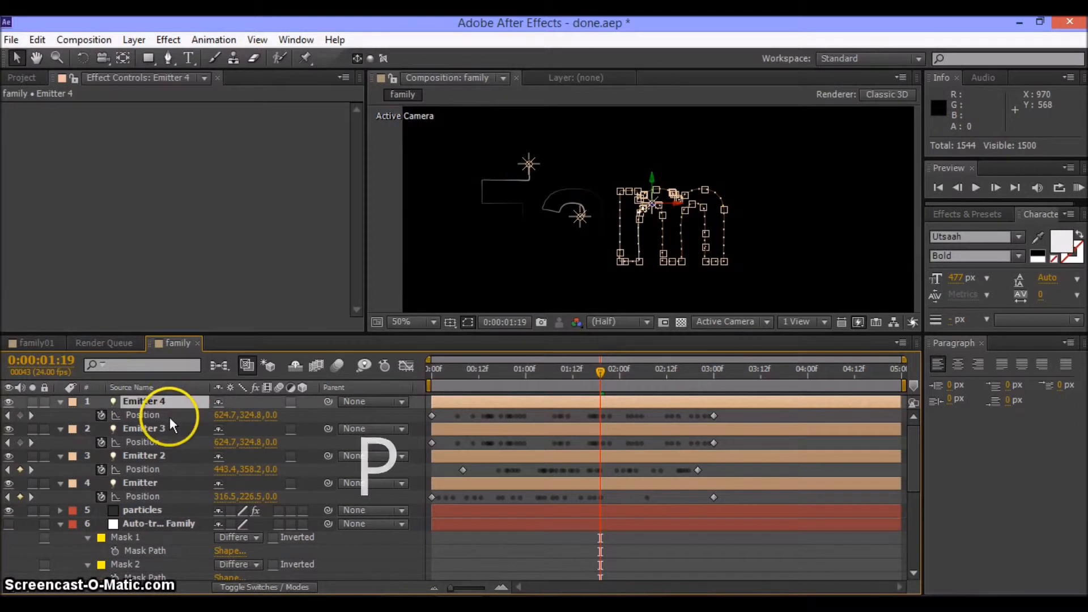
Replace Emitter 4's Position keyframes with the copied i-dot path, running from about 0:00:00:13 to about 0:00:02:12
{"action": "left_click", "coordinate": [100, 415]}
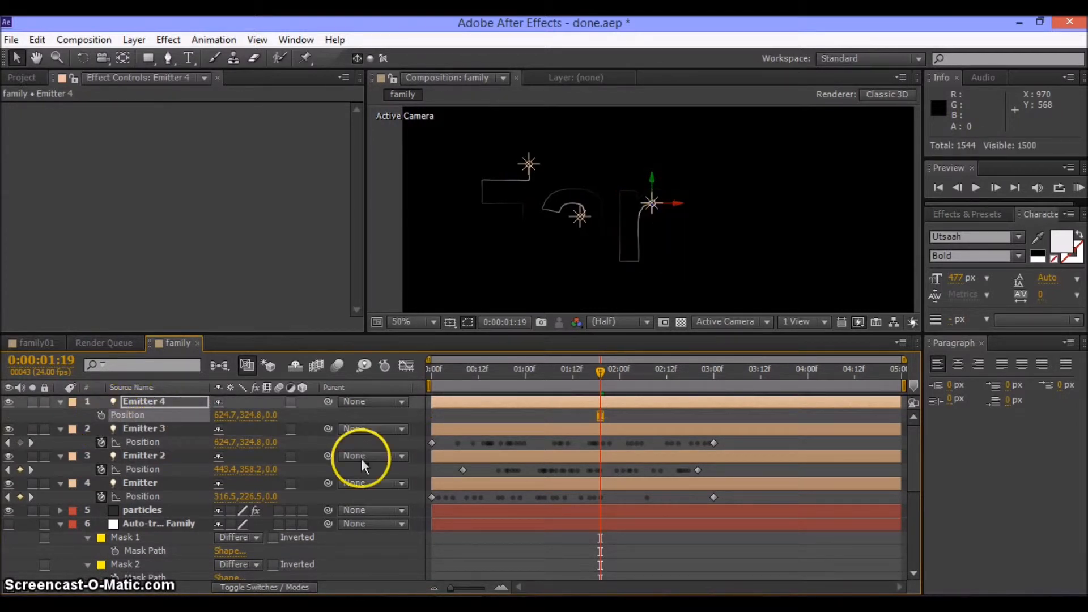
{"action": "key", "text": "ctrl+v"}
{"action": "key", "text": "alt+shift+Left"}
{"action": "key", "text": "alt+shift+Left"}
{"action": "key", "text": "alt+shift+Left"}
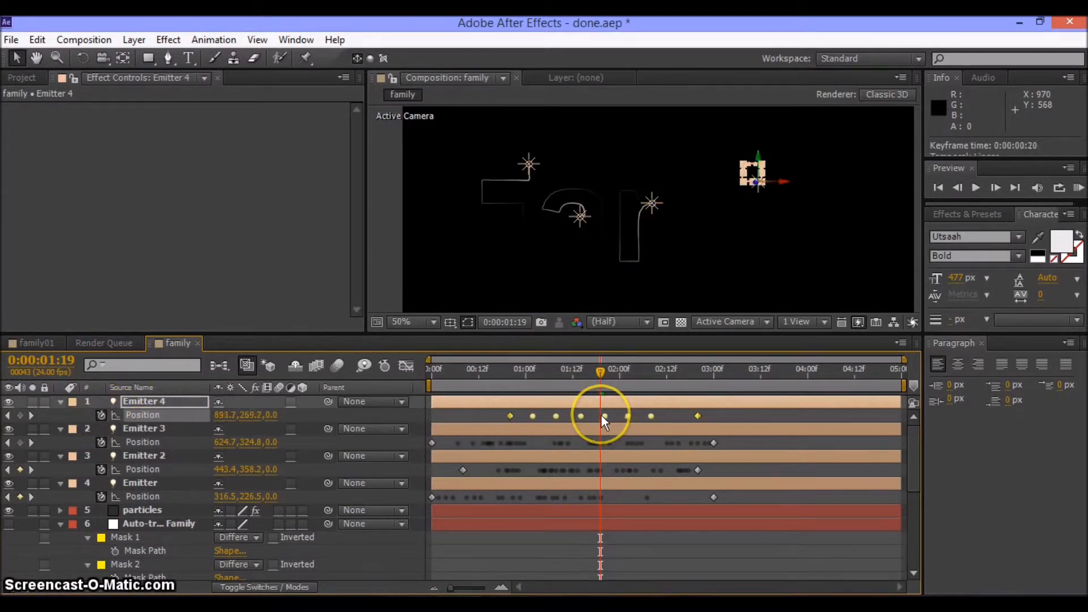
{"action": "left_click", "coordinate": [658, 420]}
{"action": "left_click_drag", "start_coordinate": [671, 416], "coordinate": [668, 417]}
{"action": "left_click", "coordinate": [680, 417]}
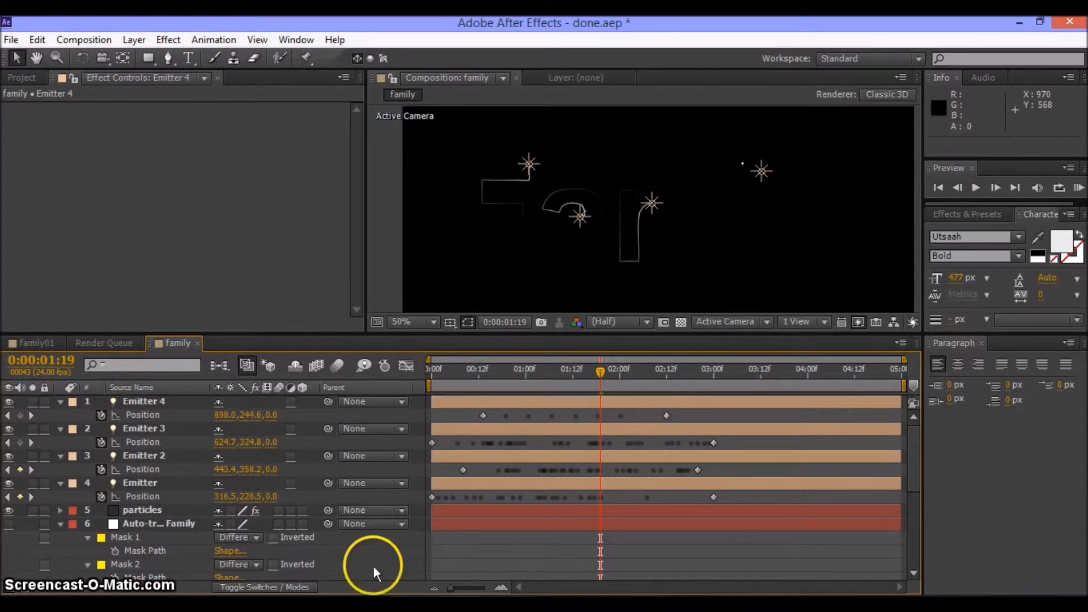
Copy the Mask Path of the i's stem outline from the Auto-traced Family layer
{"action": "mouse_move", "coordinate": [914, 463]}
{"action": "left_mouse_down"}
{"action": "mouse_move", "coordinate": [914, 506]}
{"action": "mouse_move", "coordinate": [915, 475]}
{"action": "left_mouse_up"}
{"action": "left_click", "coordinate": [189, 463]}
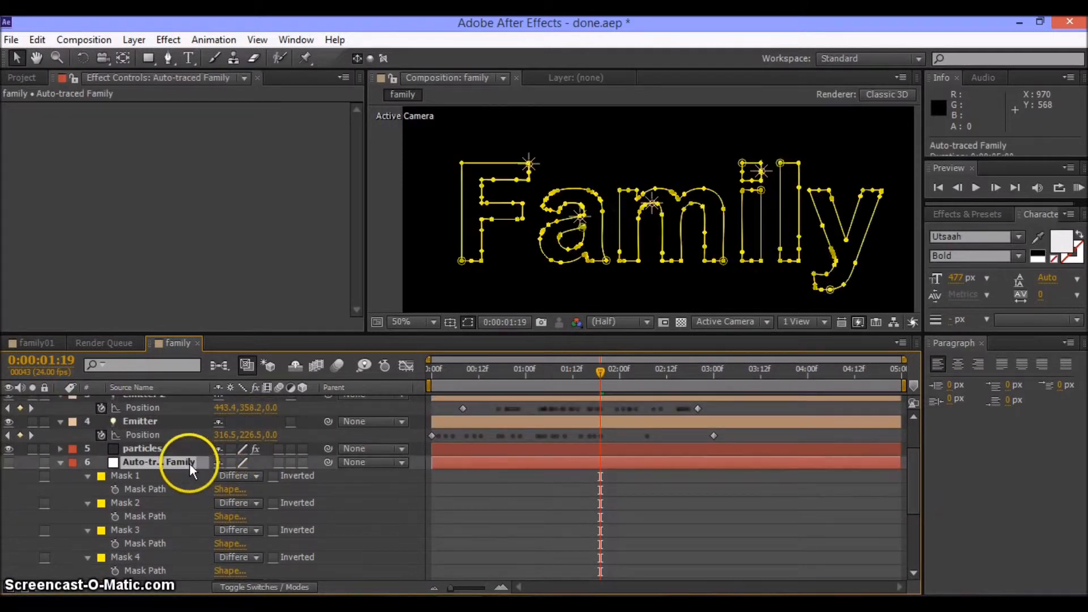
{"action": "left_click", "coordinate": [742, 255]}
{"action": "left_click", "coordinate": [772, 468]}
{"action": "mouse_move", "coordinate": [917, 478]}
{"action": "left_mouse_down"}
{"action": "mouse_move", "coordinate": [917, 513]}
{"action": "mouse_move", "coordinate": [914, 424]}
{"action": "left_mouse_up"}
{"action": "left_click", "coordinate": [148, 513]}
{"action": "key", "text": "ctrl+c"}
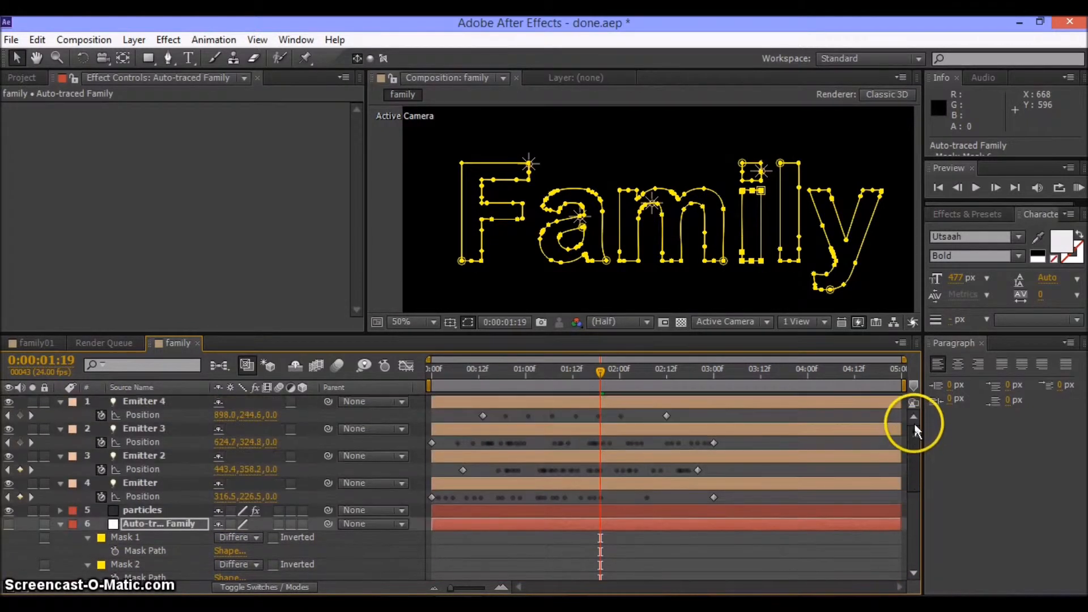
Duplicate the Emitter 4 light and reveal the Position property of the new Emitter 5
{"action": "left_click", "coordinate": [173, 400]}
{"action": "key", "text": "ctrl+d"}
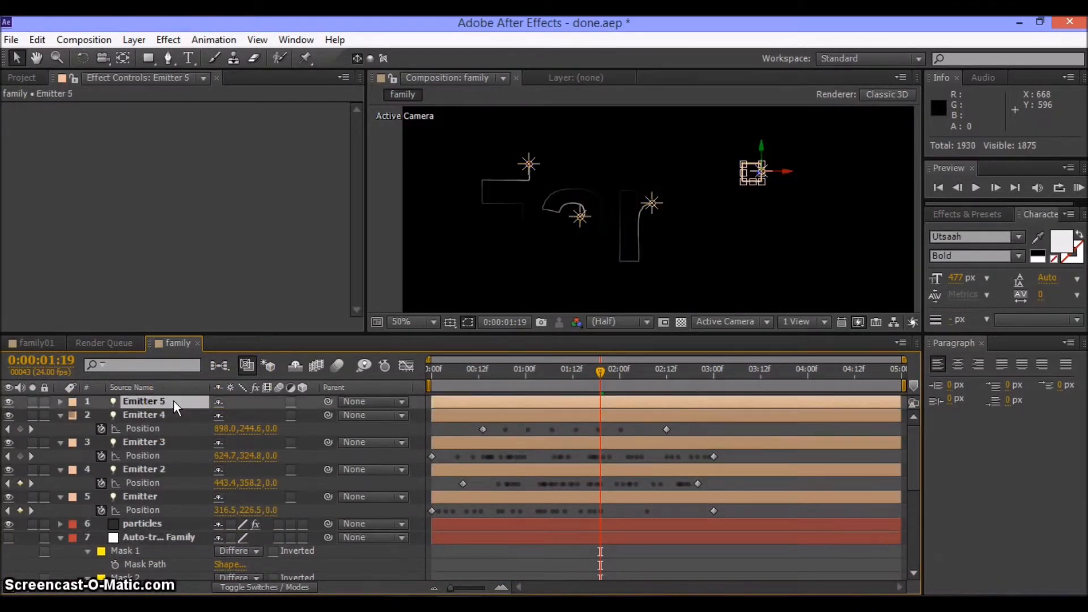
{"action": "key", "text": "p"}
Replace Emitter 5's Position keyframes with the copied i-stem path, running from 0:00:00:07 to 0:00:02:18
{"action": "left_click", "coordinate": [101, 415]}
{"action": "key", "text": "ctrl+v"}
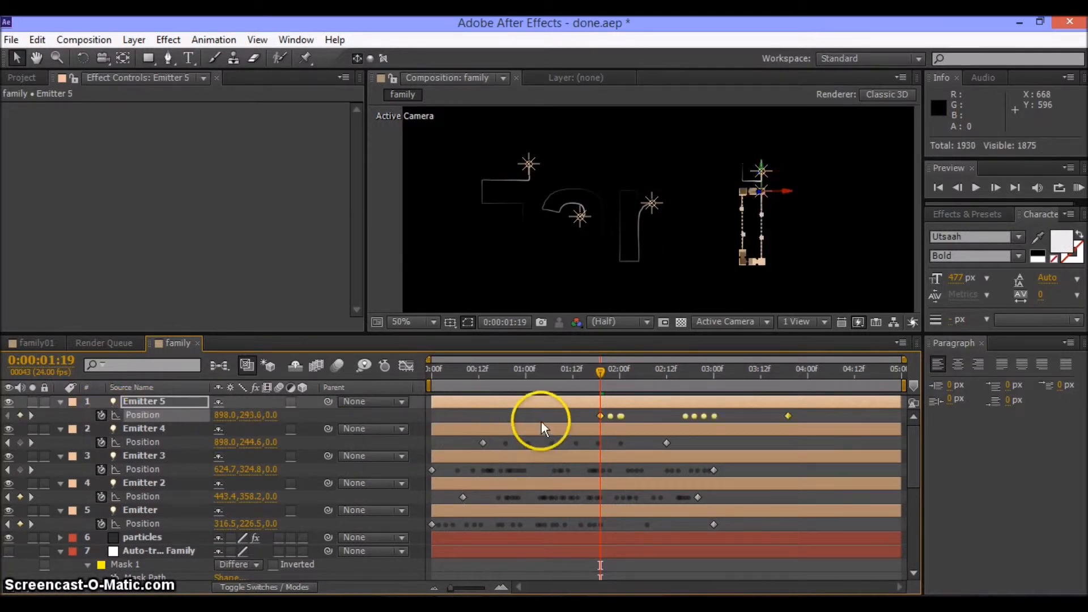
{"action": "left_click_drag", "start_coordinate": [602, 416], "coordinate": [461, 416]}
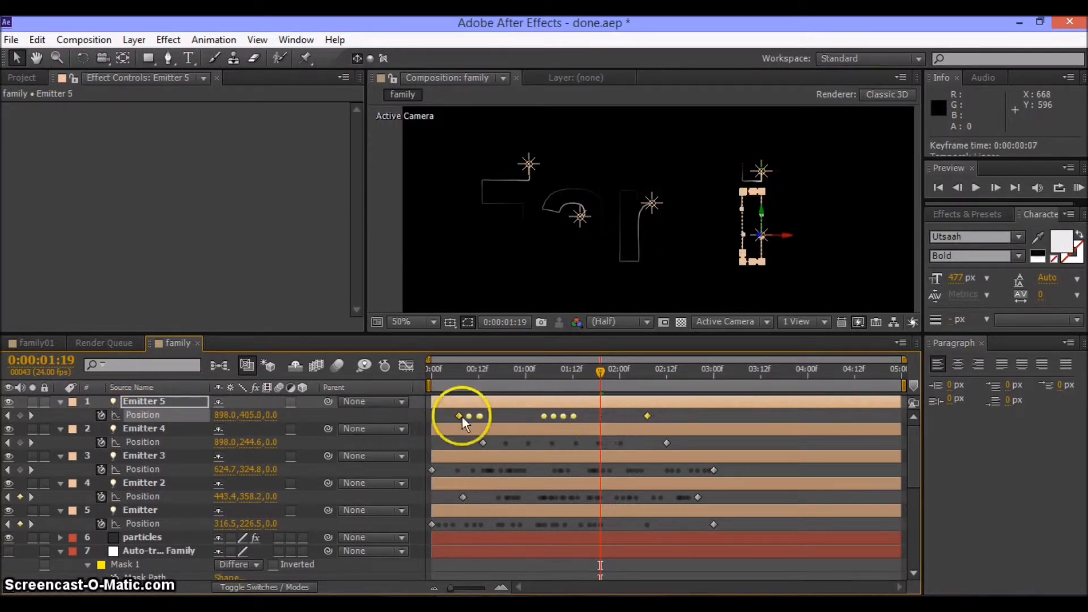
{"action": "left_click", "coordinate": [669, 413]}
{"action": "left_click_drag", "start_coordinate": [647, 415], "coordinate": [690, 415]}
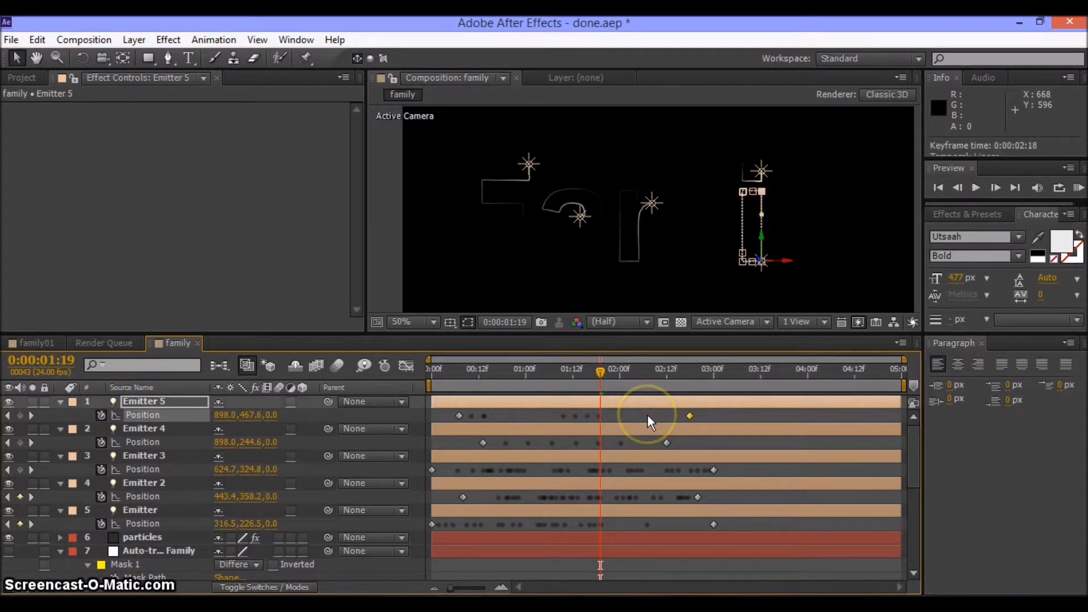
{"action": "left_click", "coordinate": [648, 414]}
Copy the Mask Path of Mask 2, the outline of the letter l, from the Auto-traced Family layer
{"action": "left_click_drag", "start_coordinate": [917, 456], "coordinate": [916, 497]}
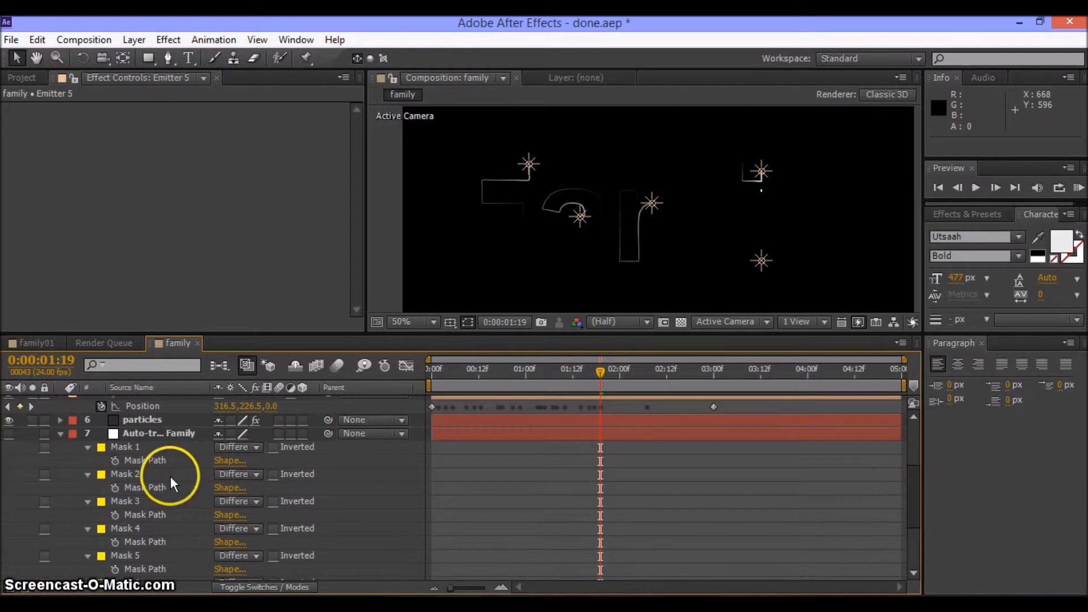
{"action": "left_click", "coordinate": [177, 433]}
{"action": "left_click", "coordinate": [801, 254]}
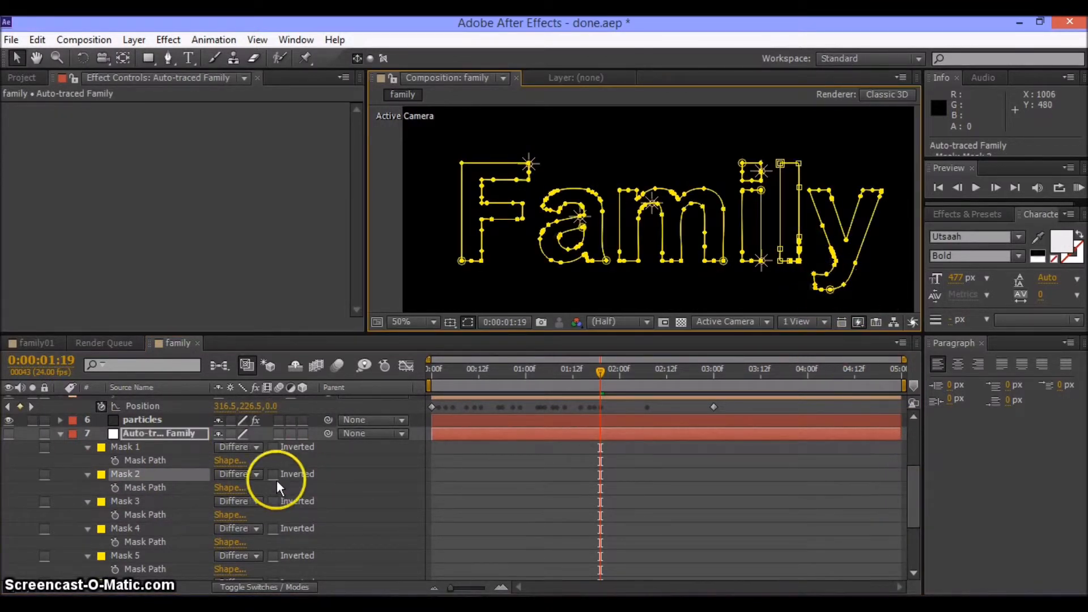
{"action": "left_click", "coordinate": [199, 485]}
{"action": "key", "text": "ctrl+c"}
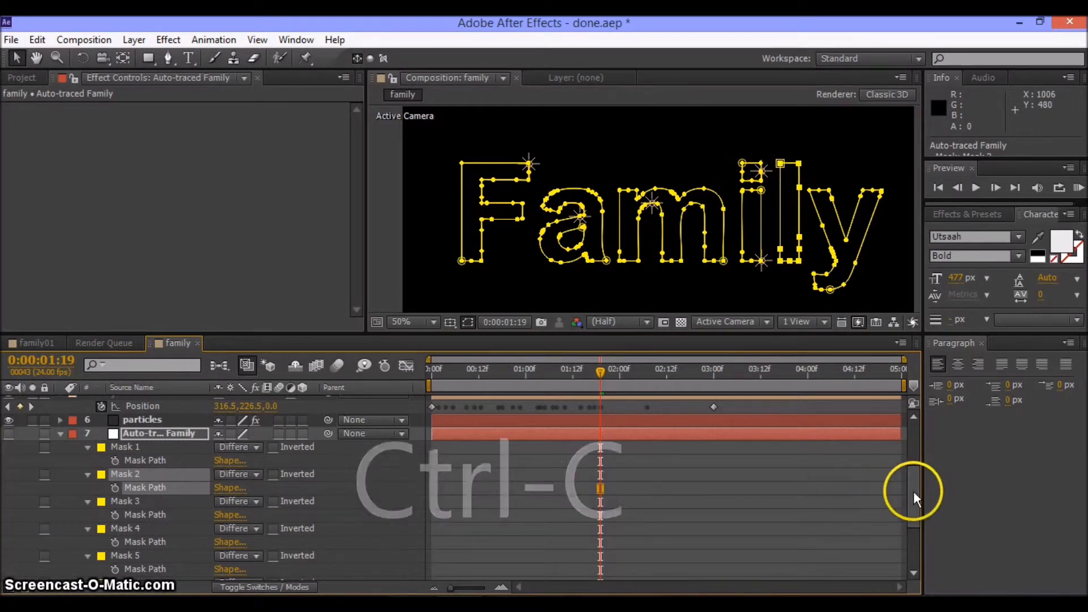
Duplicate the Emitter 5 light and reveal the Position property of the new Emitter 6
{"action": "left_click_drag", "start_coordinate": [914, 496], "coordinate": [913, 420]}
{"action": "left_click", "coordinate": [142, 403]}
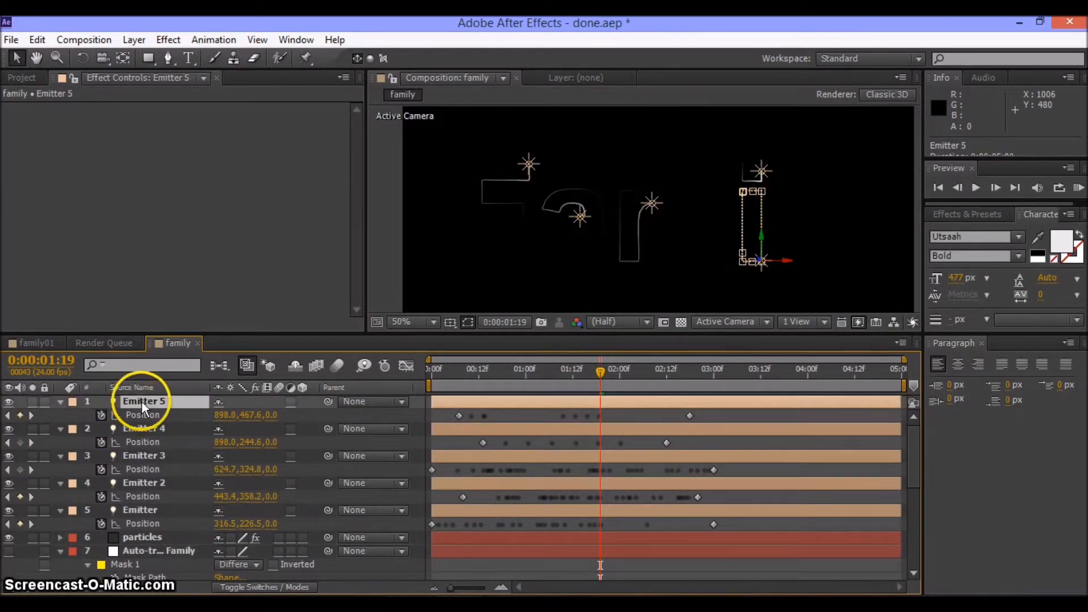
{"action": "key", "text": "ctrl+d"}
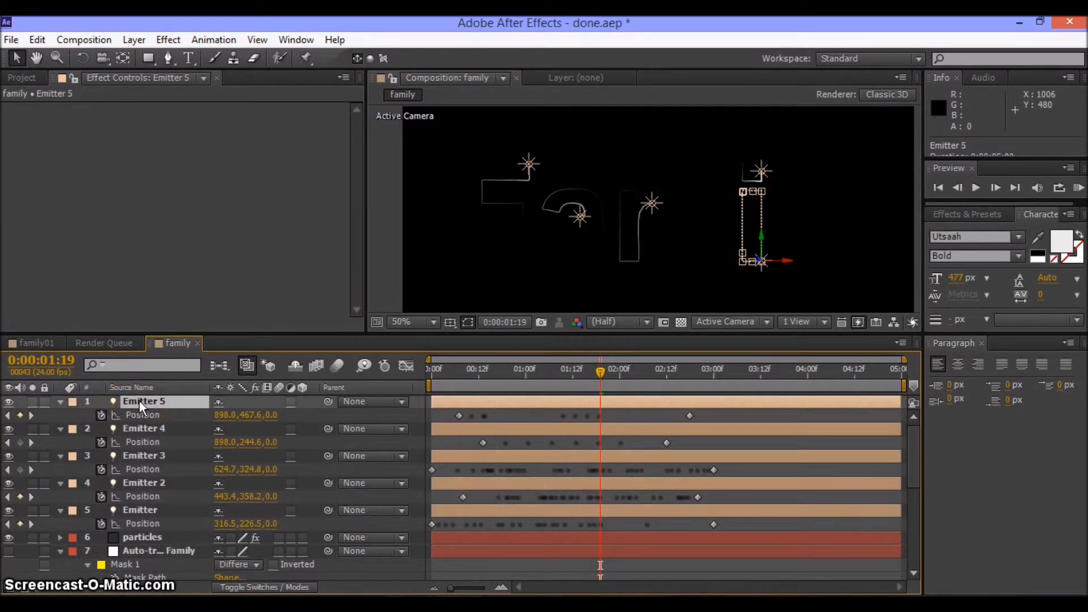
{"action": "key", "text": "p"}
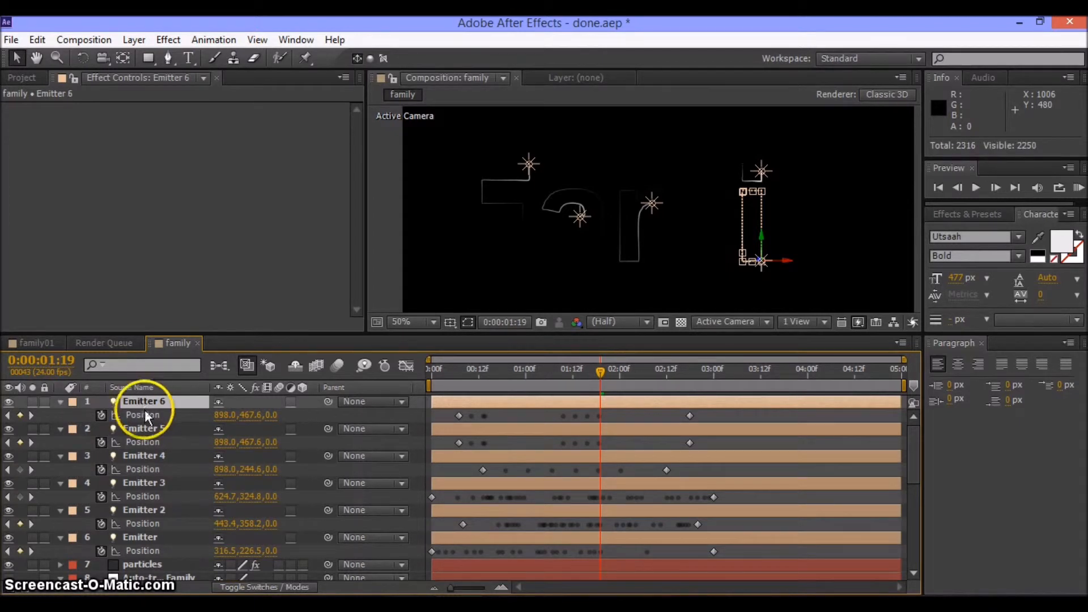
Replace Emitter 6's Position keyframes with the copied l outline path, spread from 0:00:00:00 to 0:00:03:00
{"action": "left_click", "coordinate": [103, 416]}
{"action": "key", "text": "ctrl+v"}
{"action": "left_click_drag", "start_coordinate": [601, 416], "coordinate": [432, 416]}
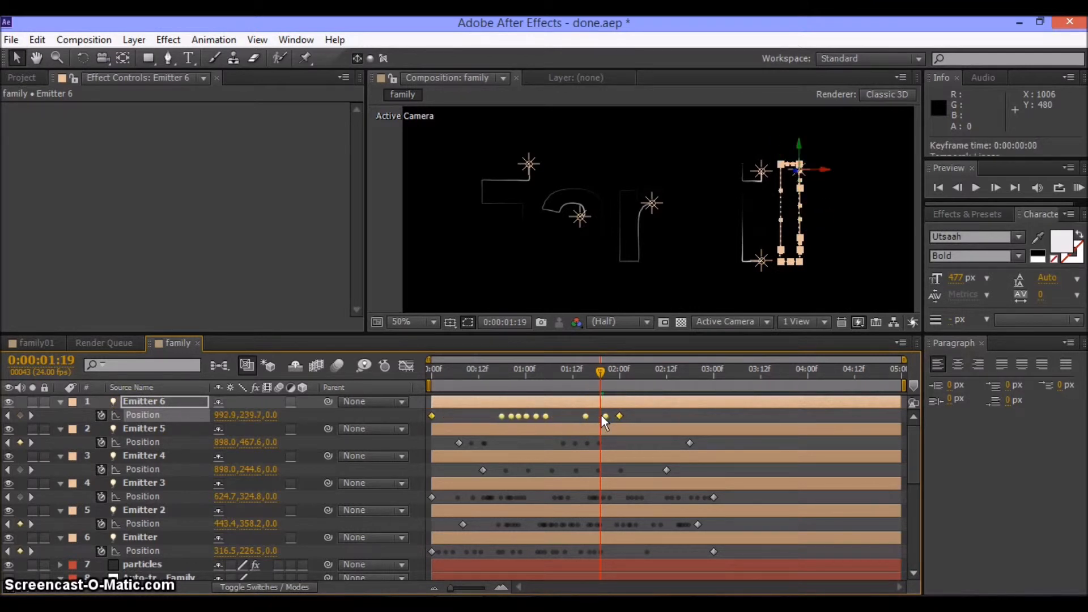
{"action": "left_click", "coordinate": [635, 417]}
{"action": "left_click_drag", "start_coordinate": [619, 416], "coordinate": [714, 416]}
{"action": "left_click", "coordinate": [789, 444]}
Copy the Mask Path of Mask 7, the outline of the letter y, from the Auto-traced Family layer
{"action": "left_click_drag", "start_coordinate": [916, 458], "coordinate": [913, 483]}
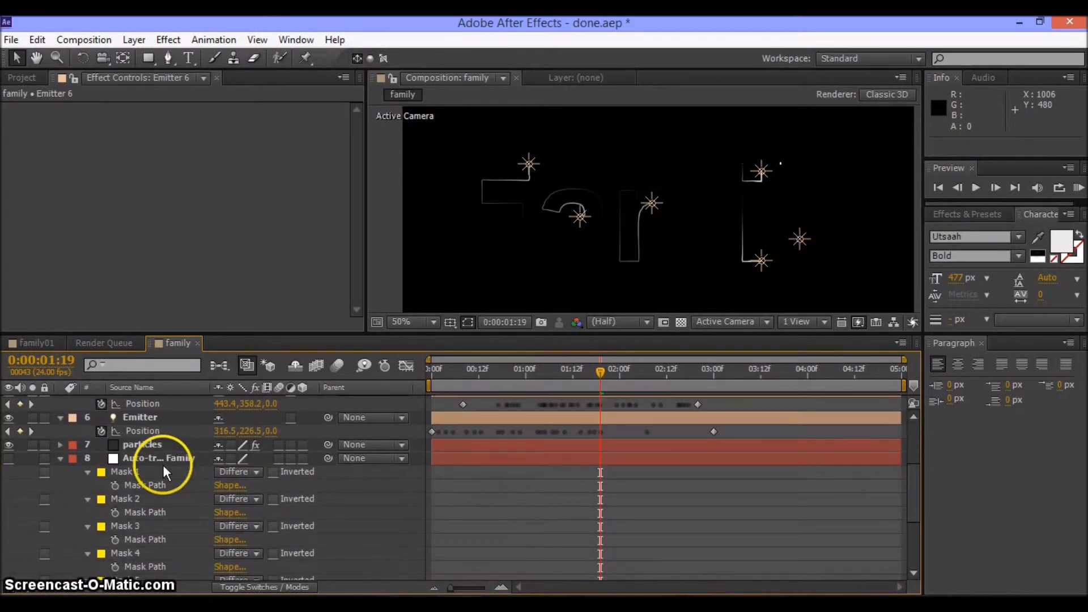
{"action": "left_click", "coordinate": [178, 458]}
{"action": "left_click", "coordinate": [859, 252]}
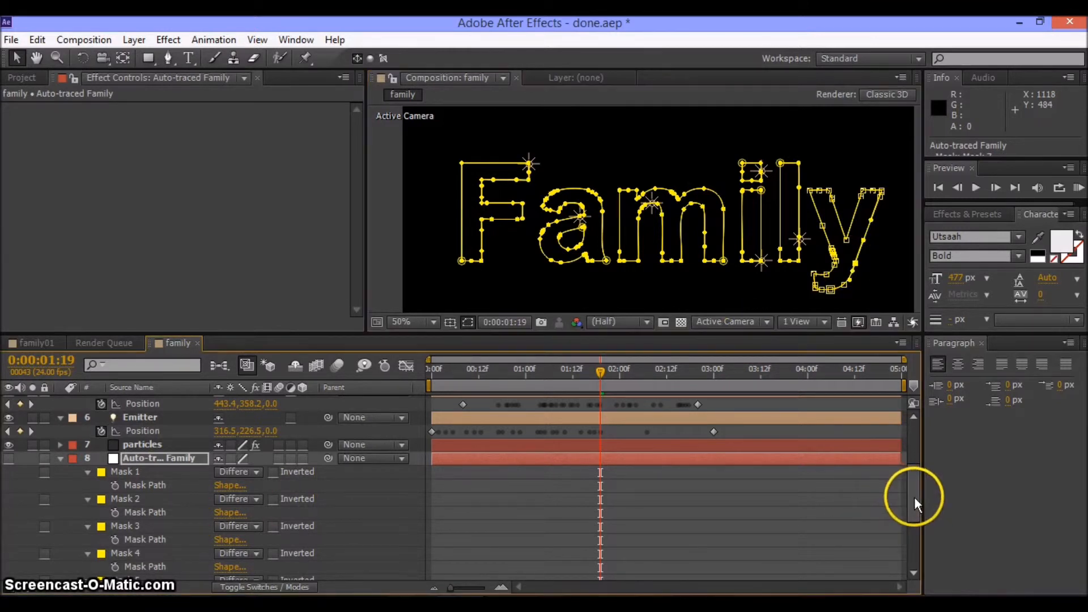
{"action": "left_click_drag", "start_coordinate": [913, 497], "coordinate": [916, 529]}
{"action": "left_click", "coordinate": [173, 543]}
{"action": "key", "text": "ctrl+c"}
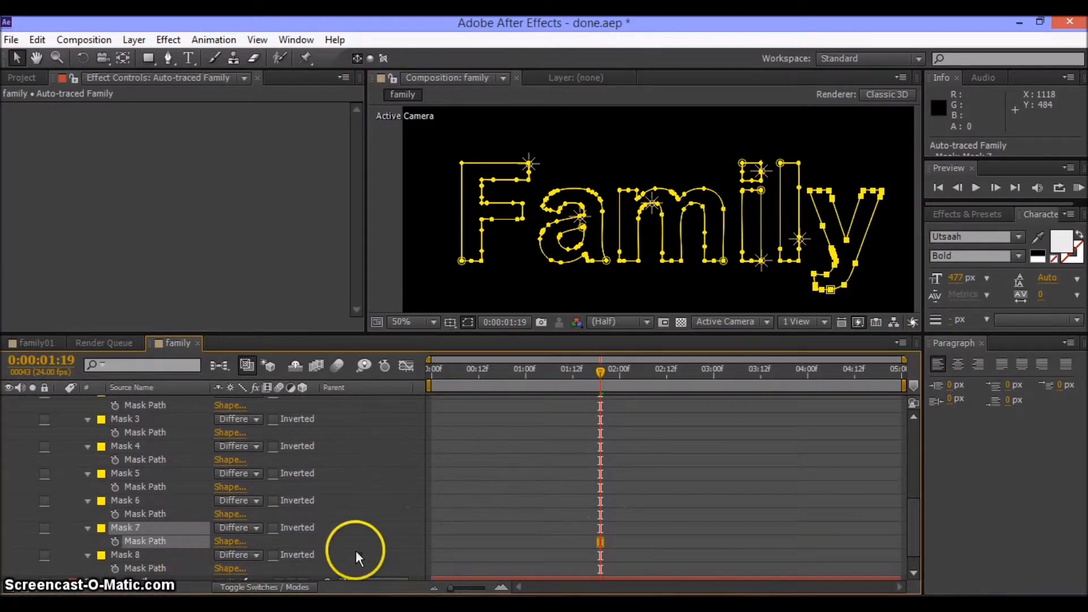
Duplicate the Emitter 6 light and reveal the Position property and keyframes of the new Emitter 7
{"action": "left_click_drag", "start_coordinate": [909, 482], "coordinate": [916, 413]}
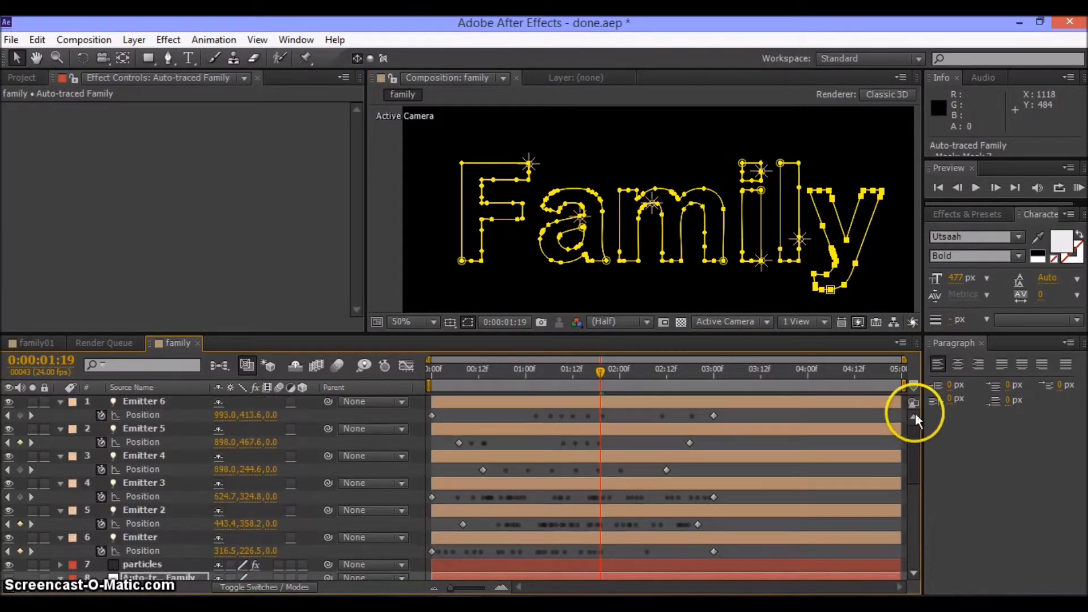
{"action": "left_click", "coordinate": [155, 400]}
{"action": "key", "text": "ctrl+d"}
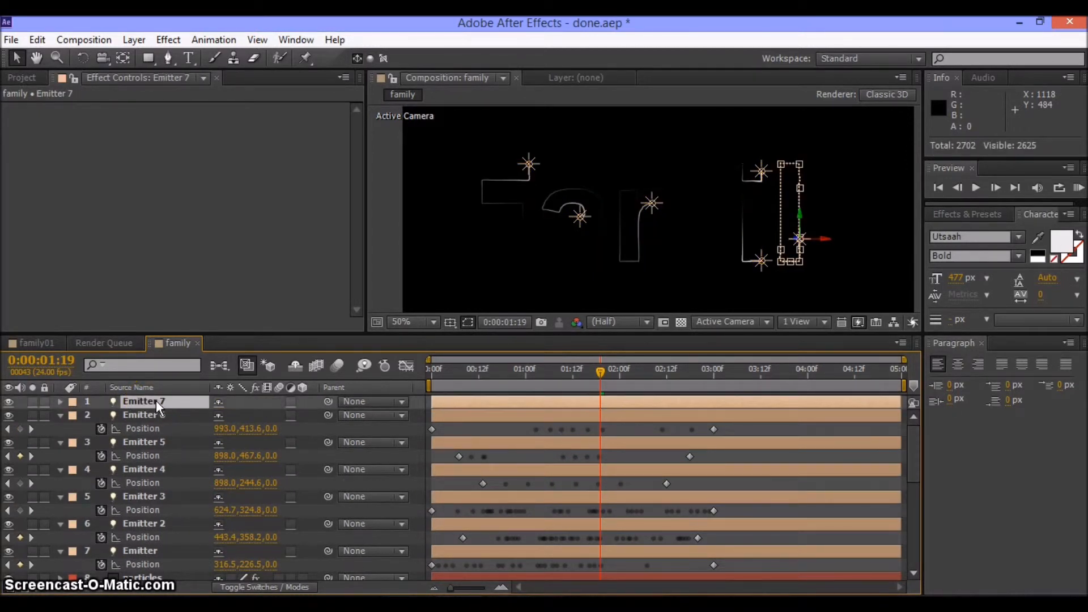
{"action": "key", "text": "p"}
{"action": "left_click", "coordinate": [144, 415]}
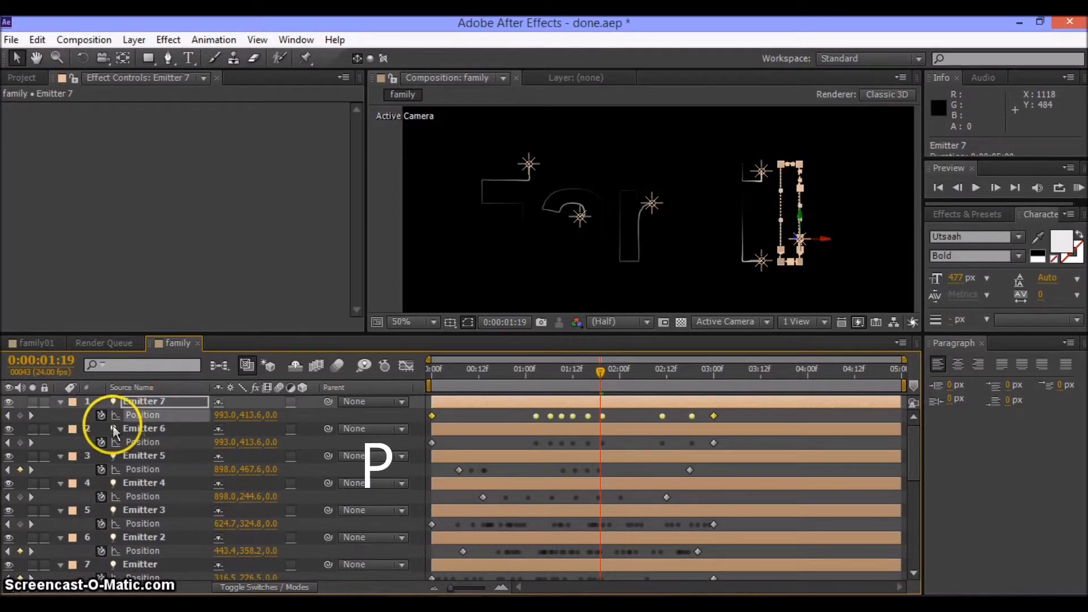
Replace Emitter 7's Position keyframes with the copied y outline path, spread from 0:00:00:00 to 0:00:03:00
{"action": "left_click", "coordinate": [101, 415]}
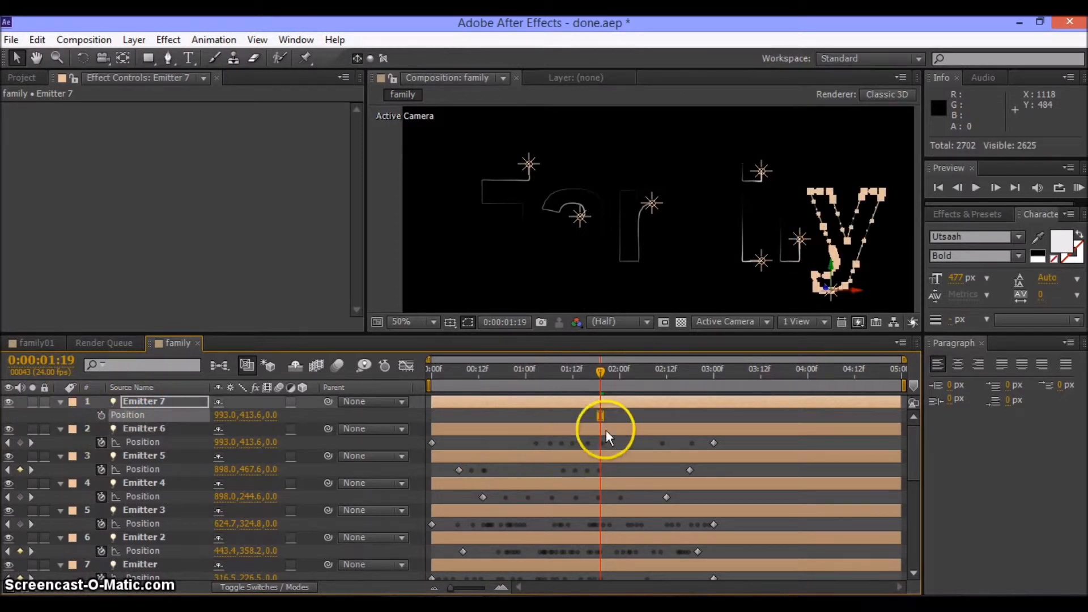
{"action": "key", "text": "ctrl+v"}
{"action": "left_click_drag", "start_coordinate": [602, 415], "coordinate": [433, 415]}
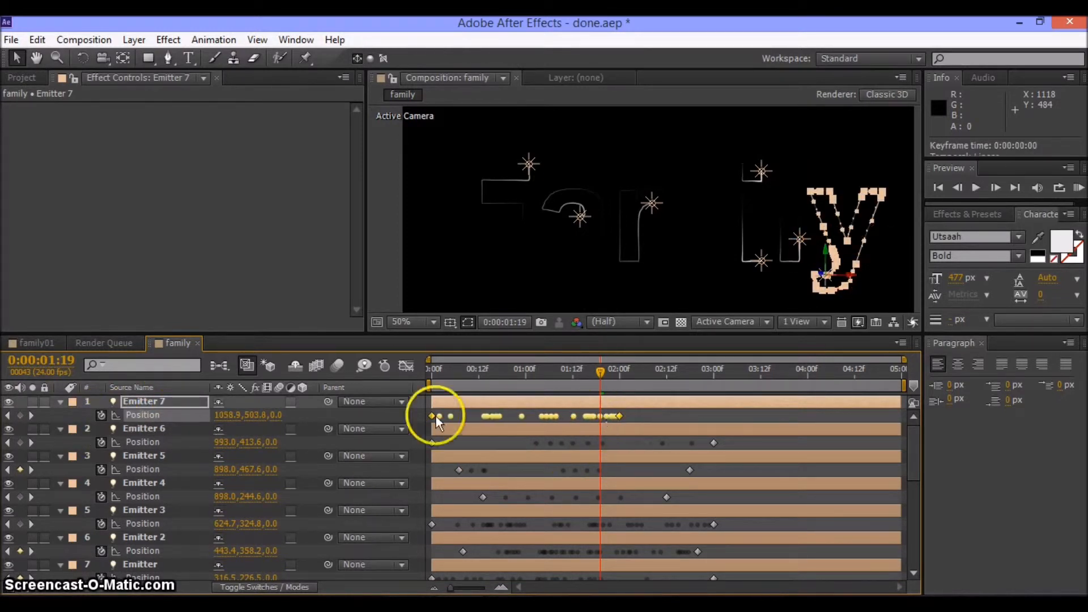
{"action": "left_click", "coordinate": [671, 413]}
{"action": "left_click_drag", "start_coordinate": [621, 416], "coordinate": [717, 416]}
{"action": "key", "text": "alt+Left"}
{"action": "left_click", "coordinate": [732, 418]}
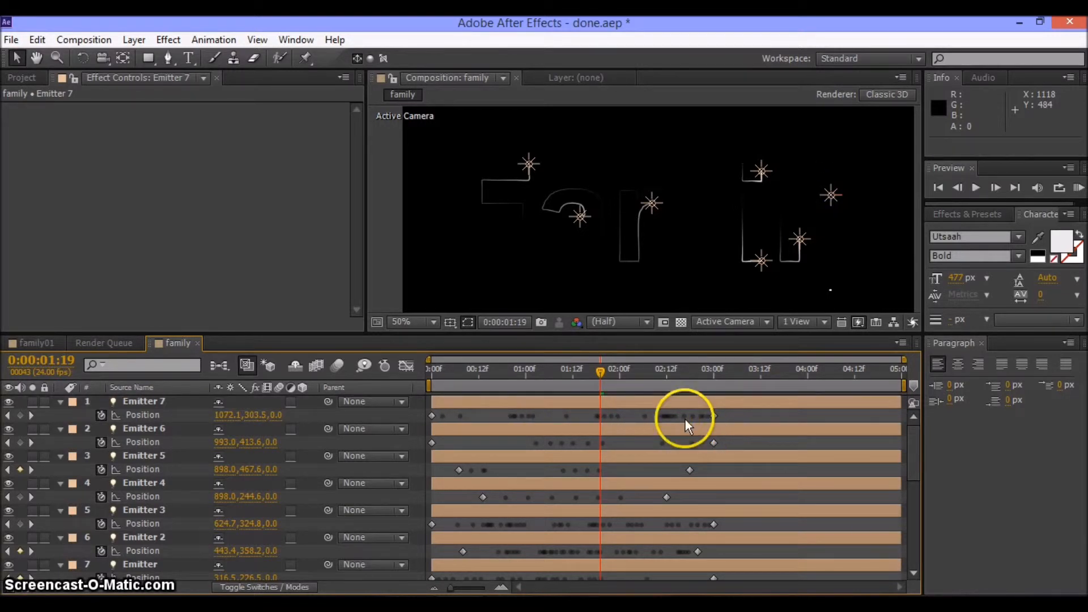
Apply Easy Ease to the first and last Position keyframes of Emitter 7, at 0:00:00:00 and 0:00:03:00
{"action": "left_click_drag", "start_coordinate": [601, 372], "coordinate": [667, 372]}
{"action": "left_click", "coordinate": [582, 385]}
{"action": "left_click", "coordinate": [432, 416]}
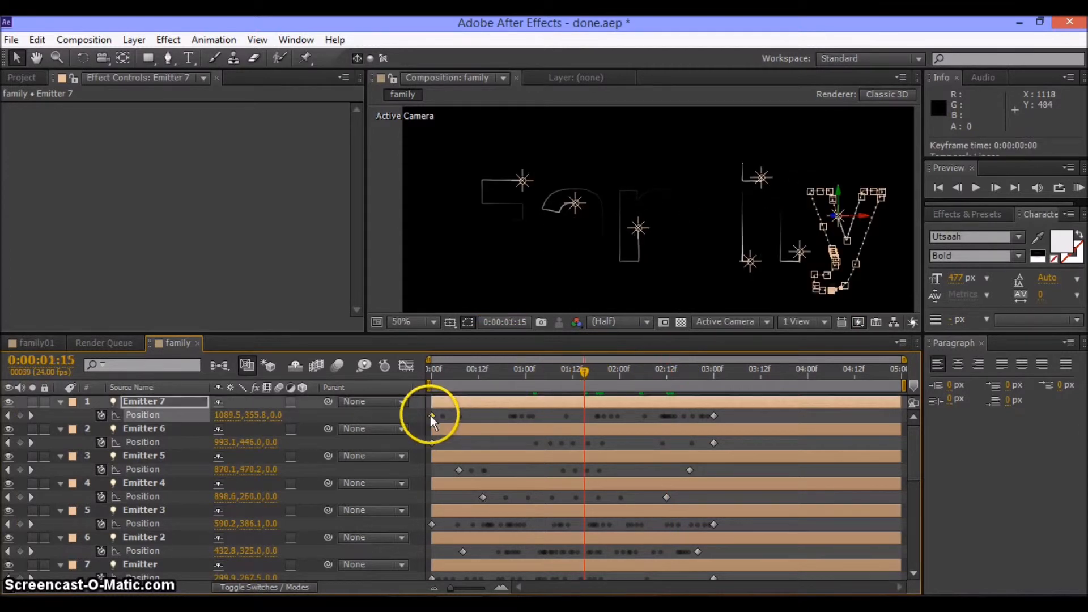
{"action": "right_click", "coordinate": [432, 416]}
{"action": "mouse_move", "coordinate": [453, 407]}
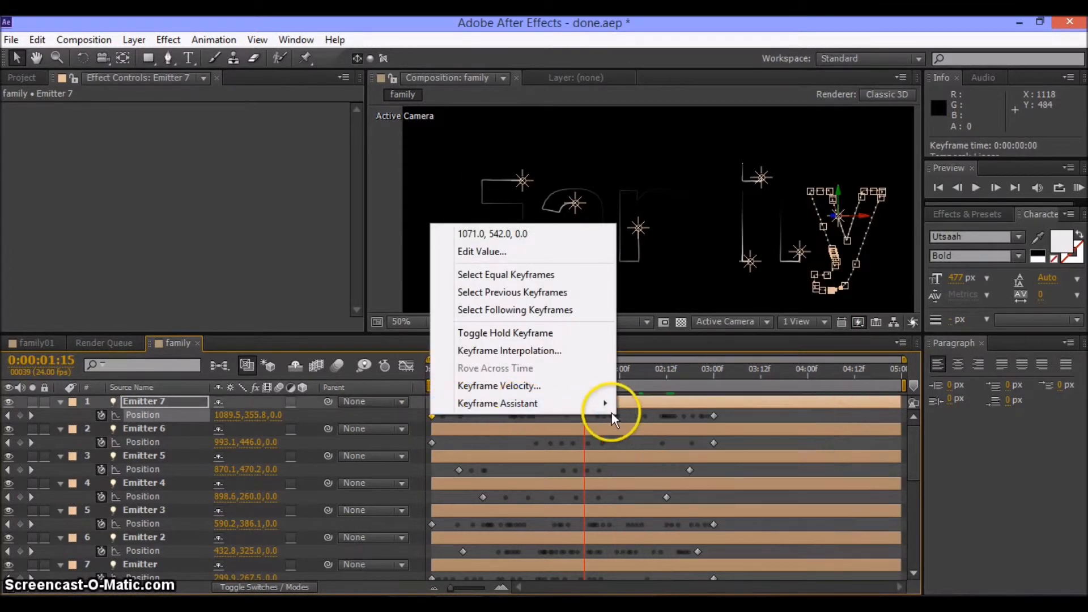
{"action": "left_click", "coordinate": [631, 438]}
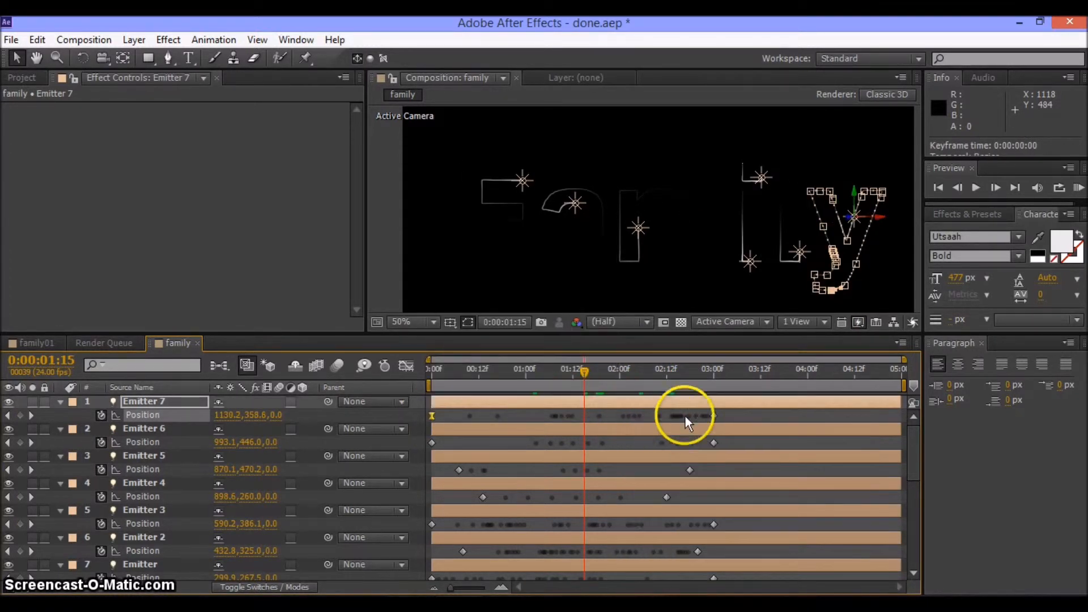
{"action": "right_click", "coordinate": [714, 416]}
{"action": "mouse_move", "coordinate": [719, 407]}
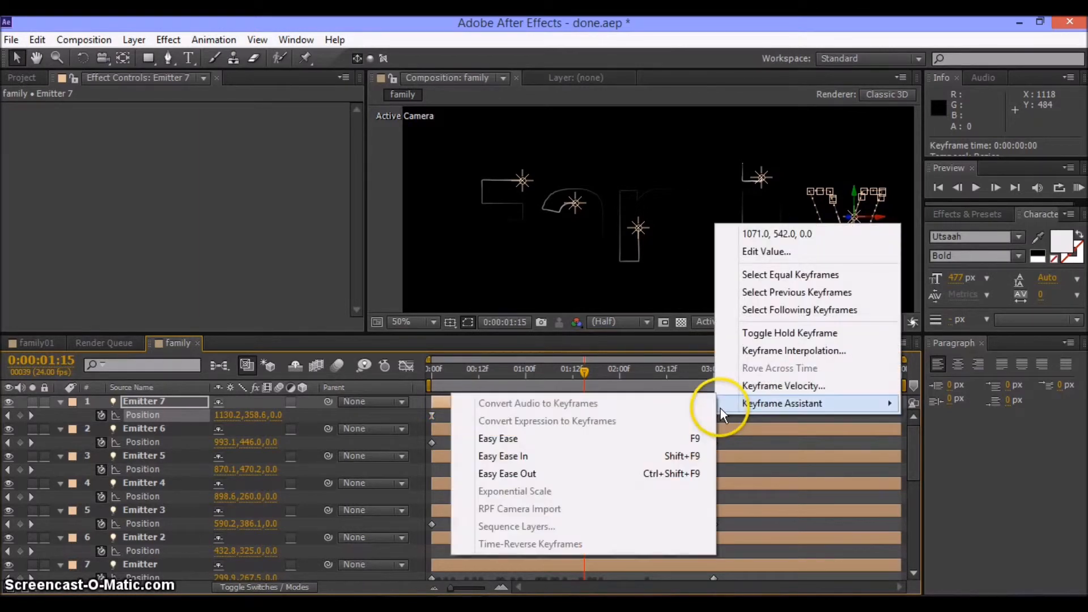
{"action": "left_click", "coordinate": [687, 435]}
Apply Easy Ease to the first and last Position keyframes of Emitter 6, at 0:00:00:00 and 0:00:03:00
{"action": "right_click", "coordinate": [433, 443]}
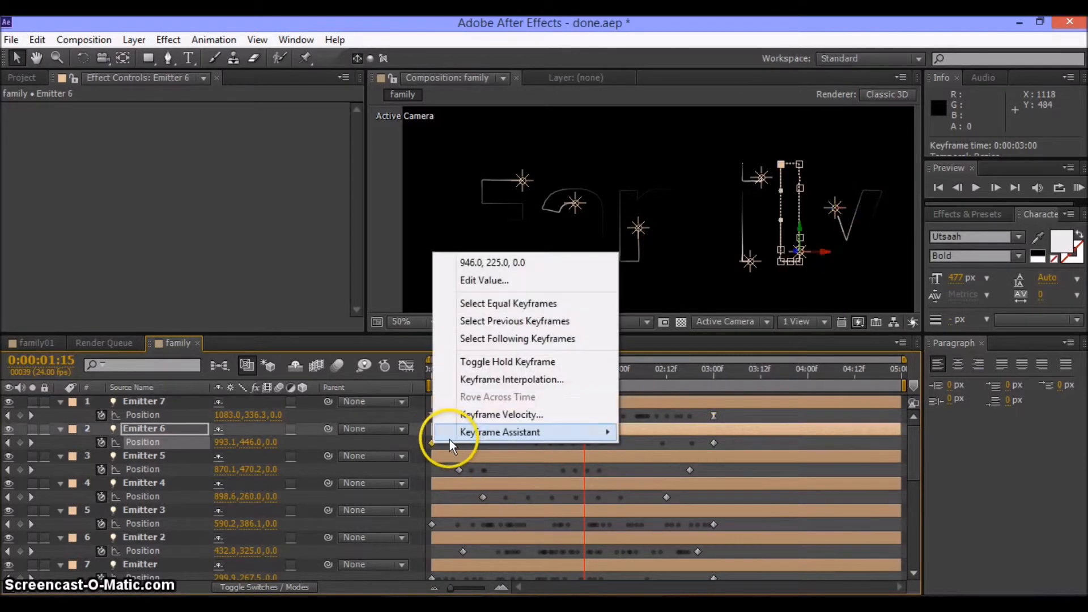
{"action": "mouse_move", "coordinate": [539, 437]}
{"action": "left_click", "coordinate": [658, 466]}
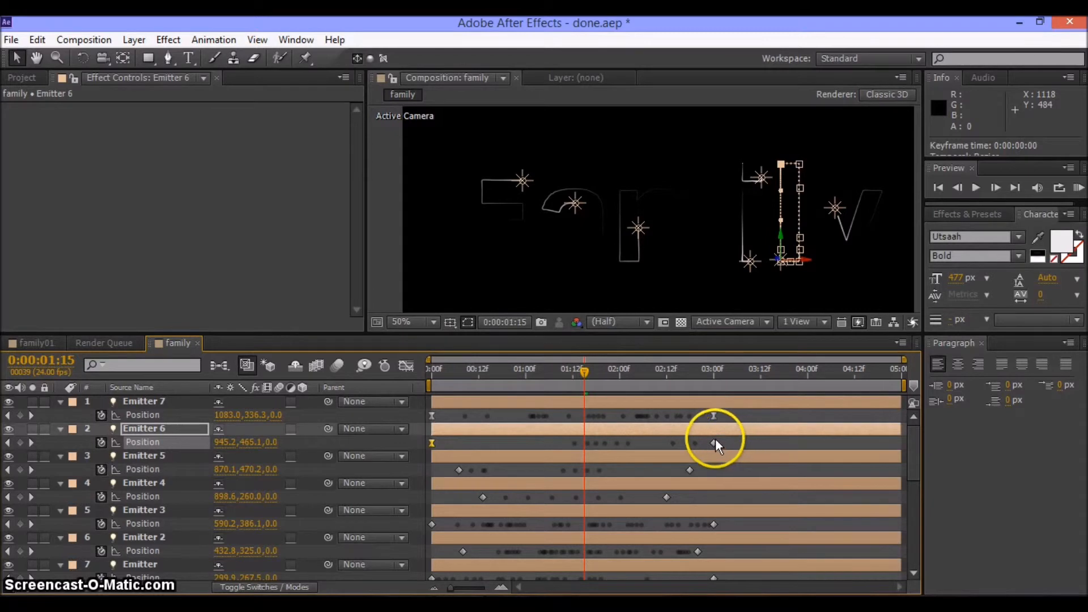
{"action": "right_click", "coordinate": [715, 442]}
{"action": "mouse_move", "coordinate": [717, 435]}
{"action": "left_click", "coordinate": [686, 466]}
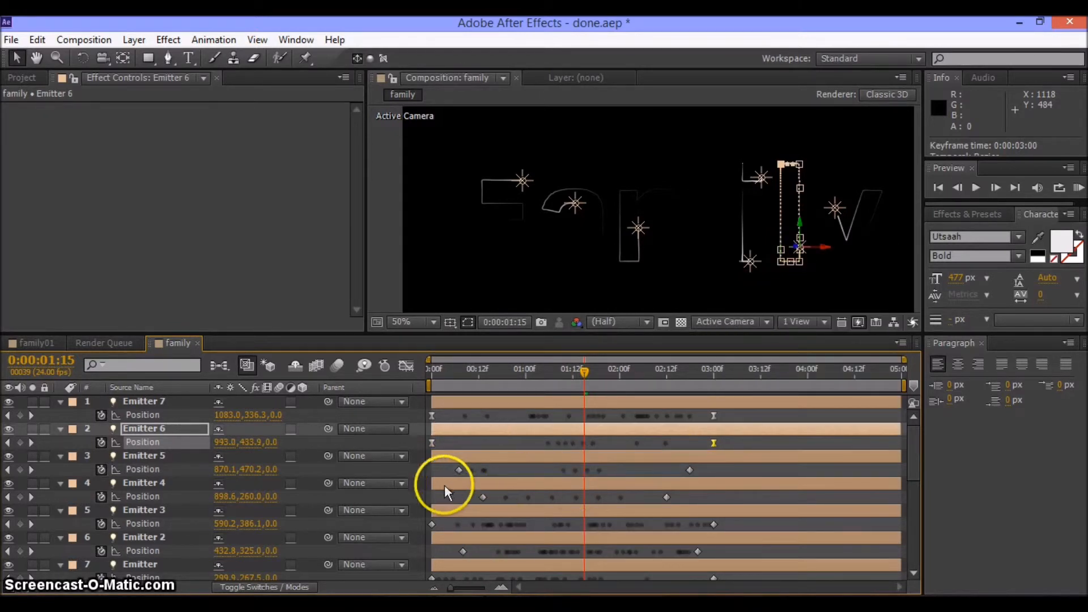
Apply Easy Ease to the first and last Position keyframes of Emitter 5, at 0:00:00:07 and 0:00:02:18
{"action": "right_click", "coordinate": [461, 470]}
{"action": "mouse_move", "coordinate": [471, 460]}
{"action": "left_click", "coordinate": [665, 491]}
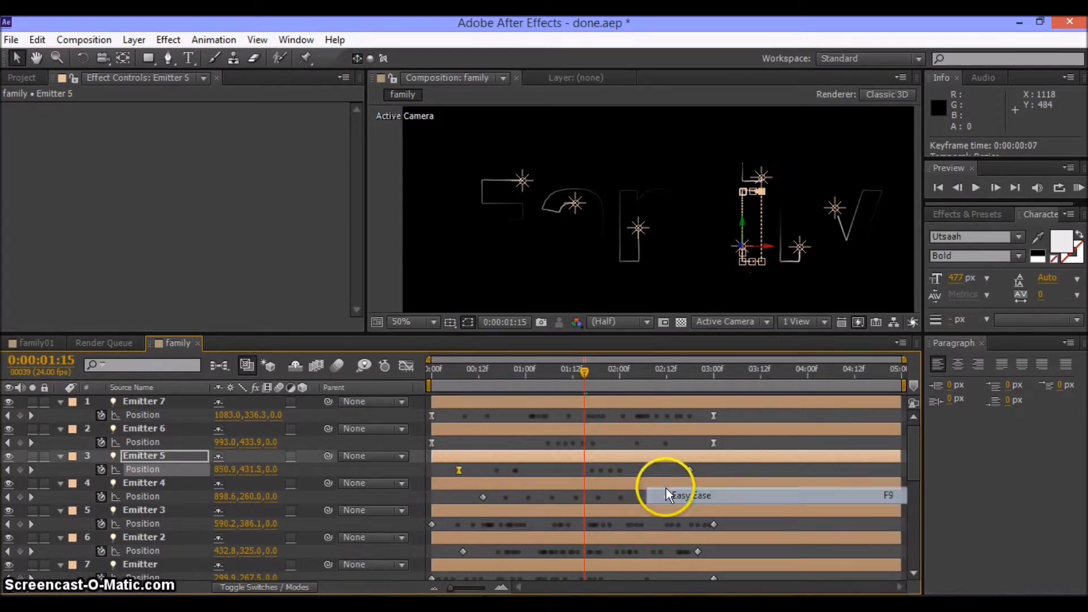
{"action": "right_click", "coordinate": [690, 466]}
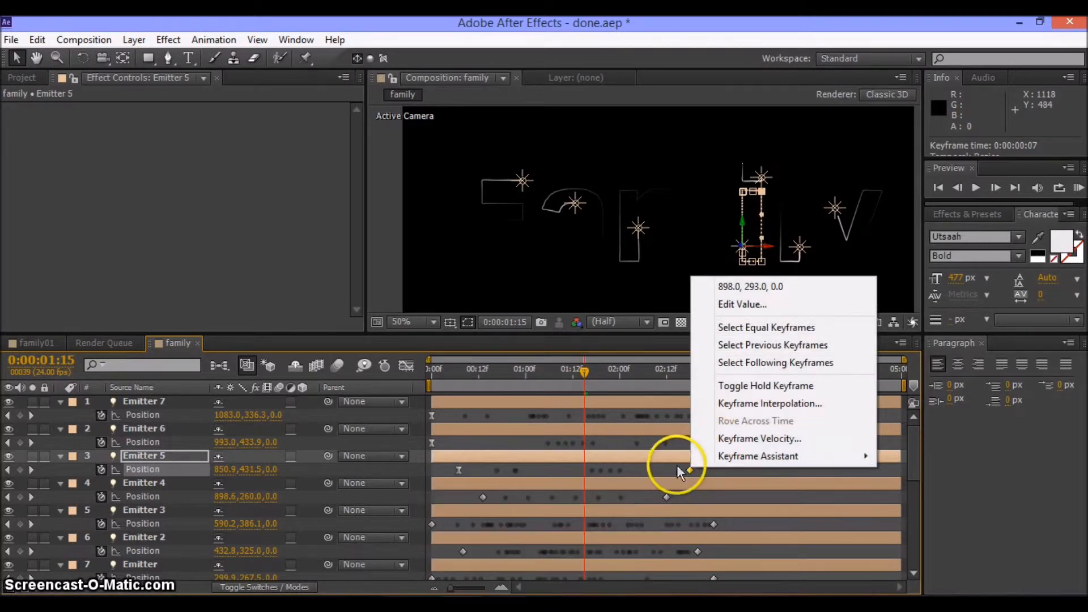
{"action": "left_click", "coordinate": [652, 492]}
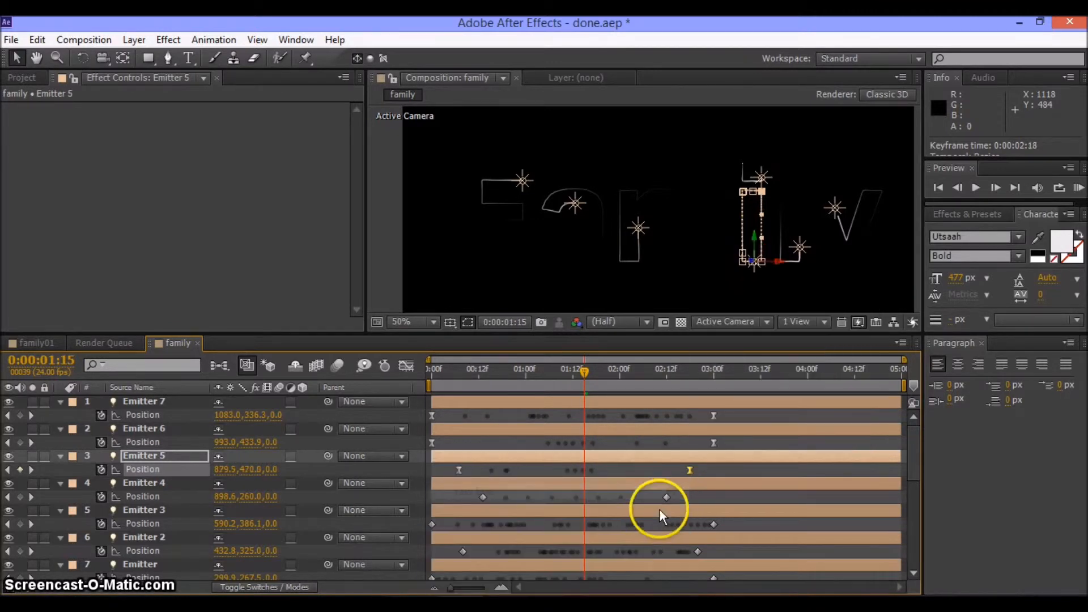
Apply Easy Ease to the first Position keyframe of Emitter 4 and to its last one at 0:00:02:12
{"action": "right_click", "coordinate": [484, 497]}
{"action": "mouse_move", "coordinate": [509, 484]}
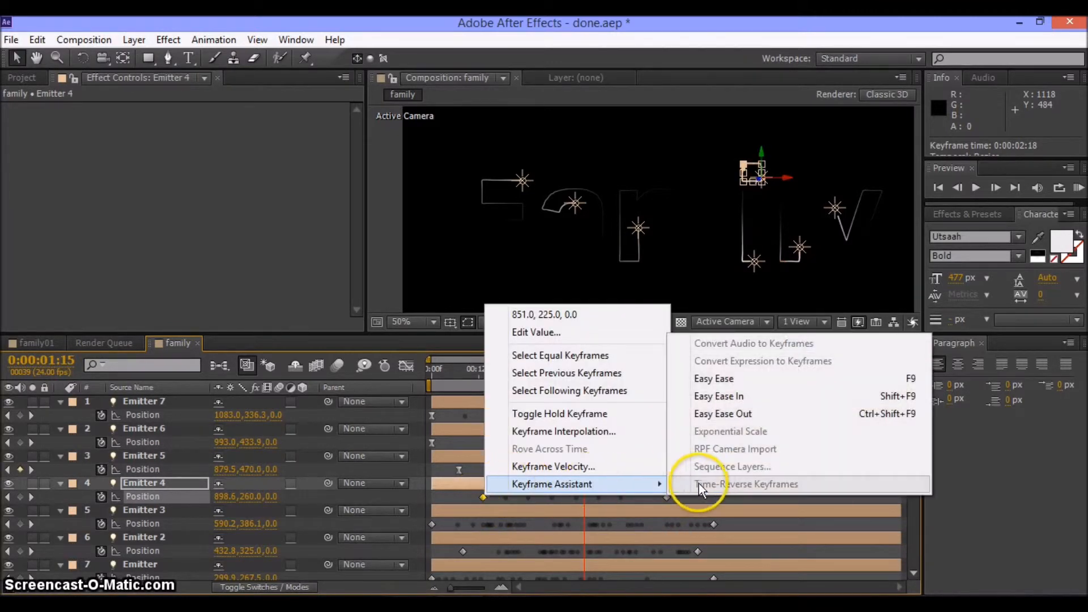
{"action": "left_click", "coordinate": [718, 390]}
{"action": "right_click", "coordinate": [667, 497]}
{"action": "mouse_move", "coordinate": [716, 488]}
{"action": "mouse_move", "coordinate": [680, 486]}
{"action": "left_click", "coordinate": [641, 379]}
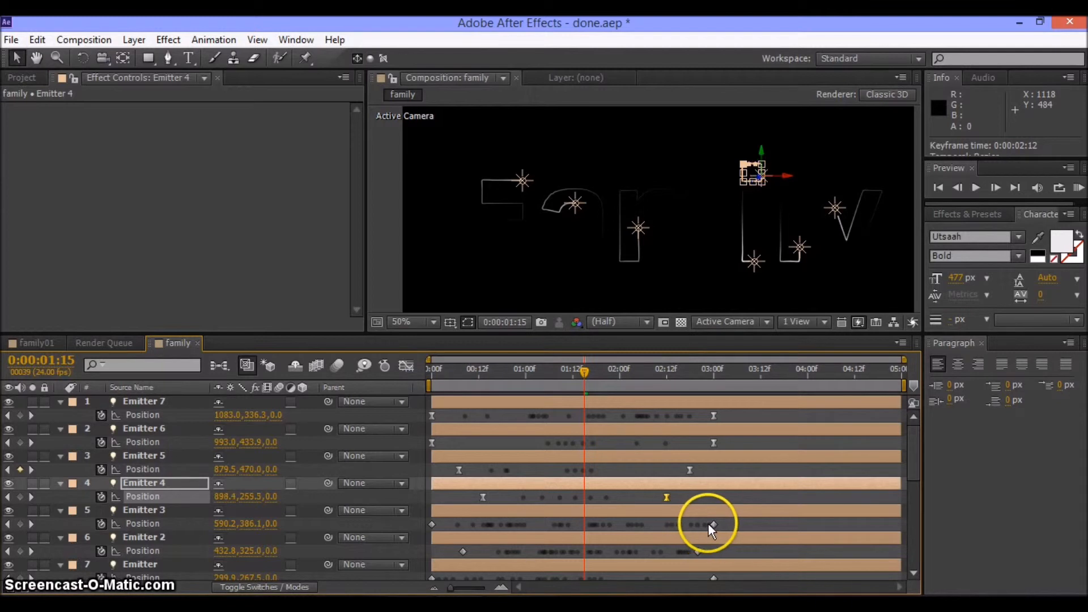
Apply Easy Ease to Emitter 3's Position keyframes at 0:00:03:00 and 0:00:00:00
{"action": "right_click", "coordinate": [711, 524]}
{"action": "mouse_move", "coordinate": [729, 510]}
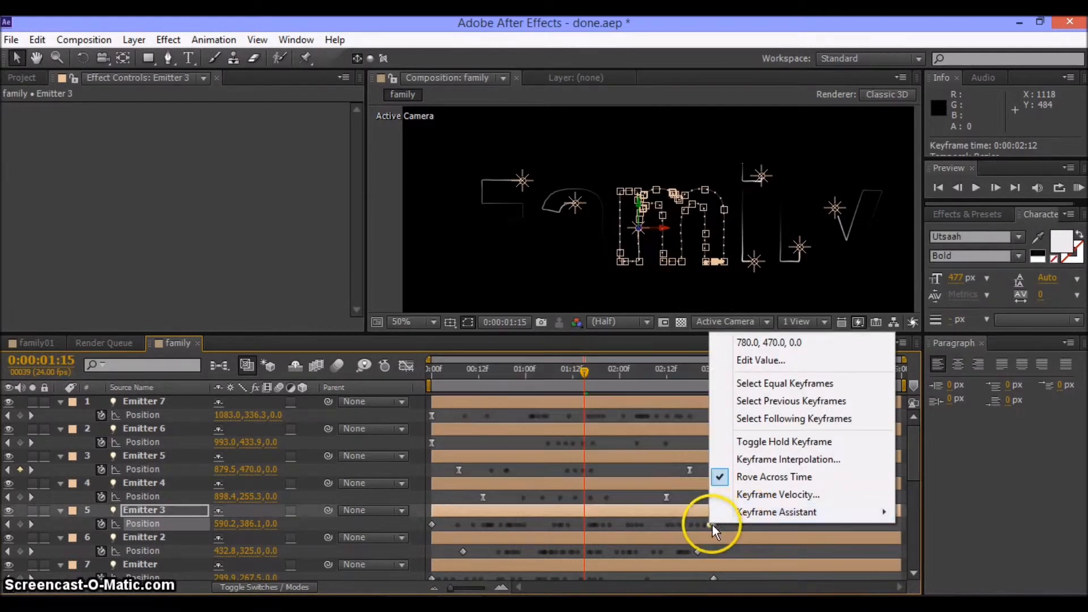
{"action": "left_click", "coordinate": [710, 524]}
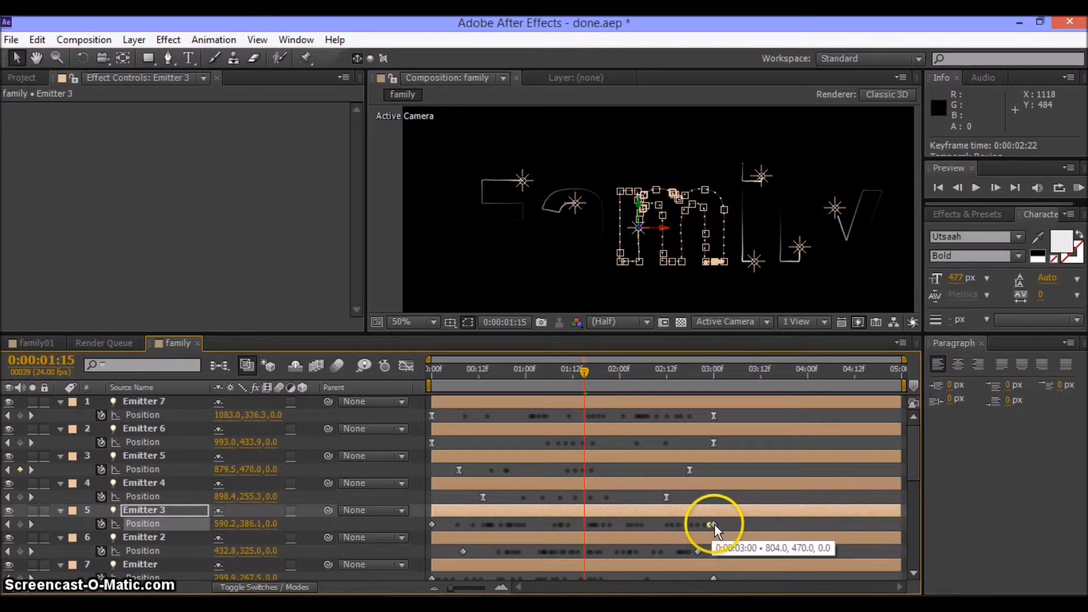
{"action": "right_click", "coordinate": [715, 525]}
{"action": "mouse_move", "coordinate": [736, 513]}
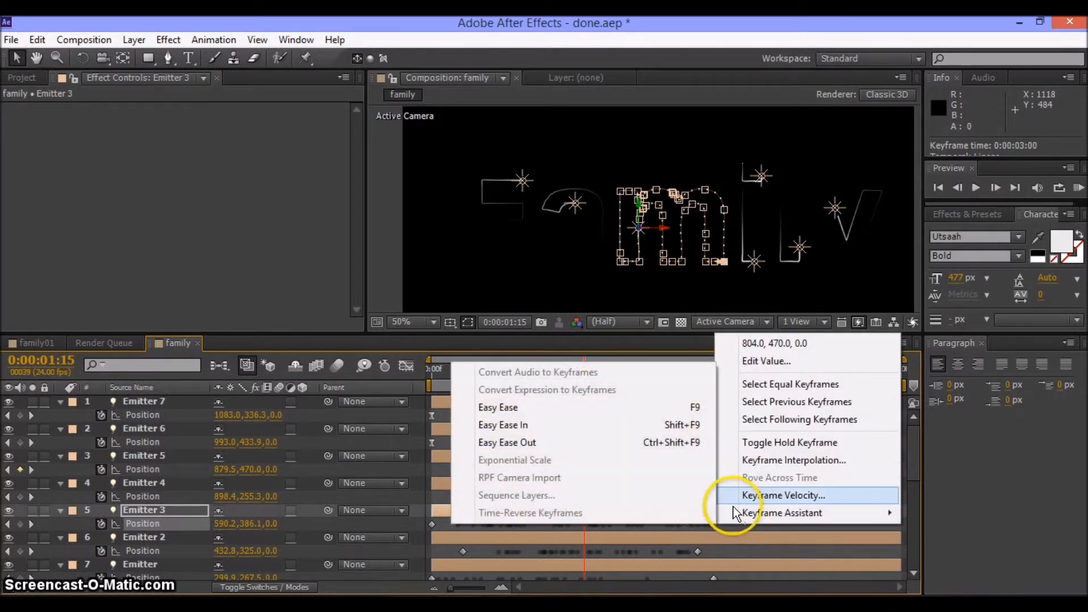
{"action": "left_click", "coordinate": [681, 408]}
{"action": "right_click", "coordinate": [432, 525]}
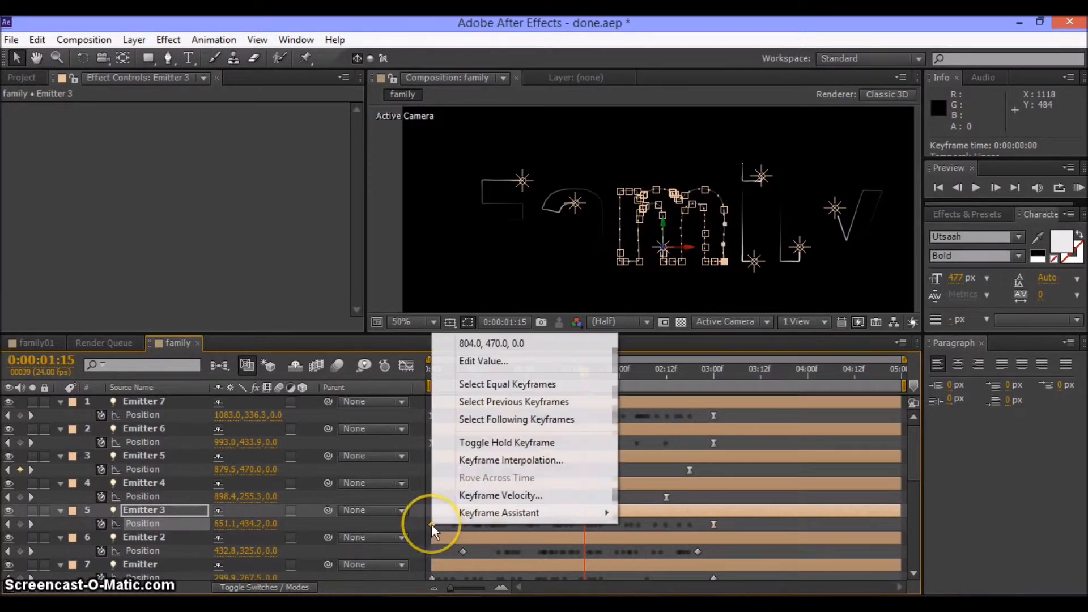
{"action": "mouse_move", "coordinate": [462, 513]}
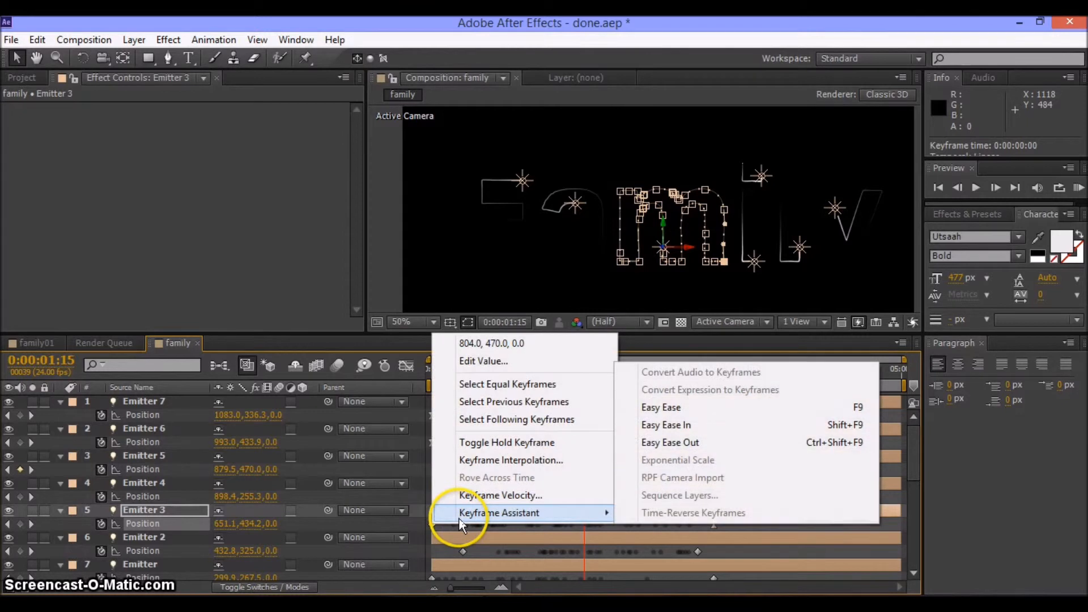
{"action": "left_click", "coordinate": [669, 407]}
Try Easy Ease on Emitter 2's last and first Position keyframes, at 0:00:02:20 and 0:00:00:08
{"action": "left_click_drag", "start_coordinate": [916, 461], "coordinate": [916, 484]}
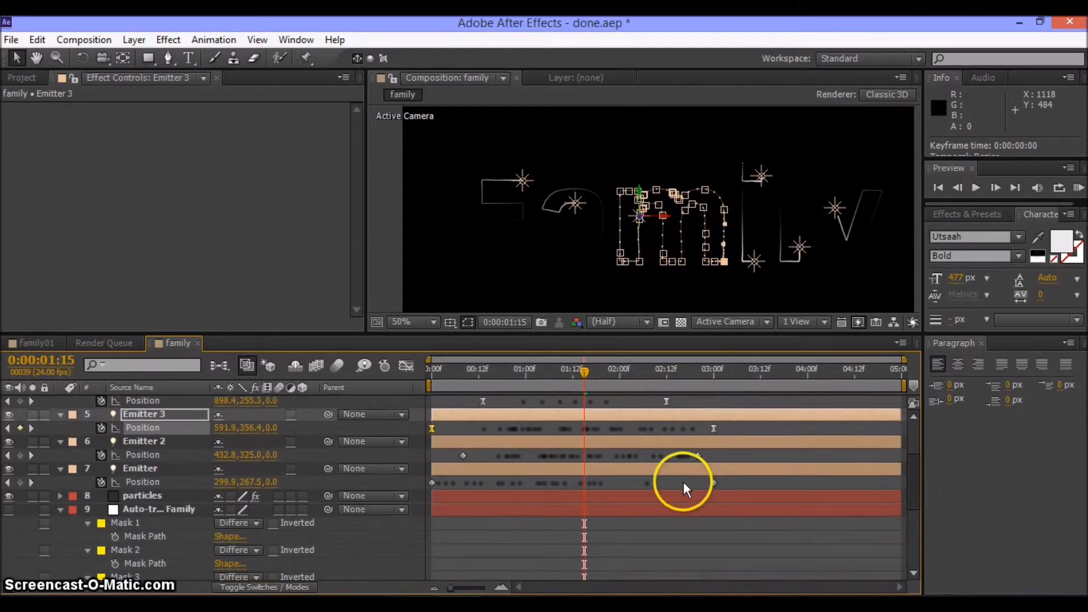
{"action": "right_click", "coordinate": [698, 457]}
{"action": "mouse_move", "coordinate": [720, 451]}
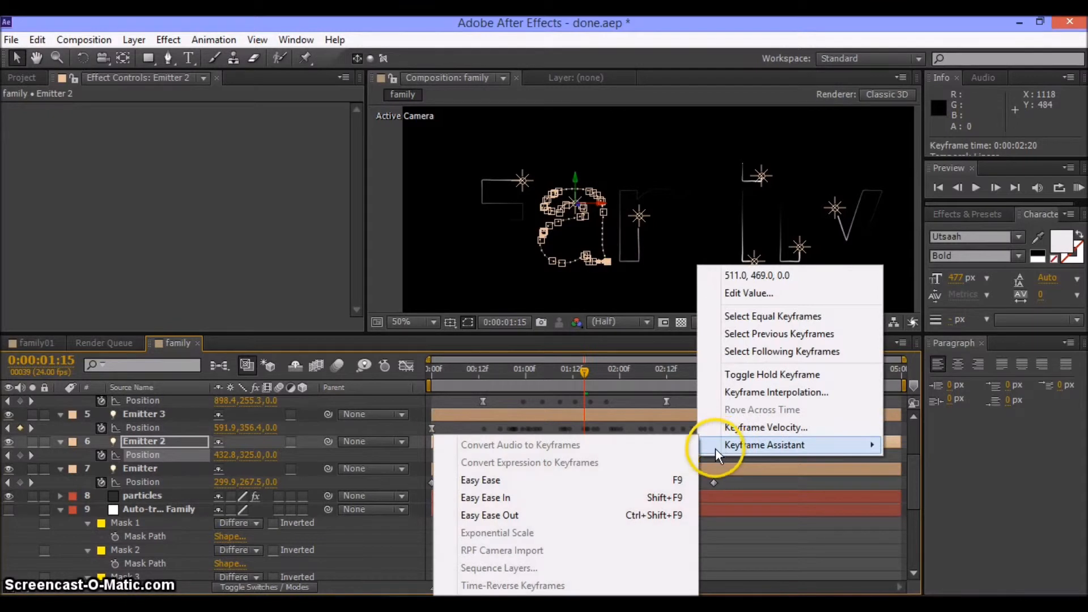
{"action": "left_click", "coordinate": [680, 476]}
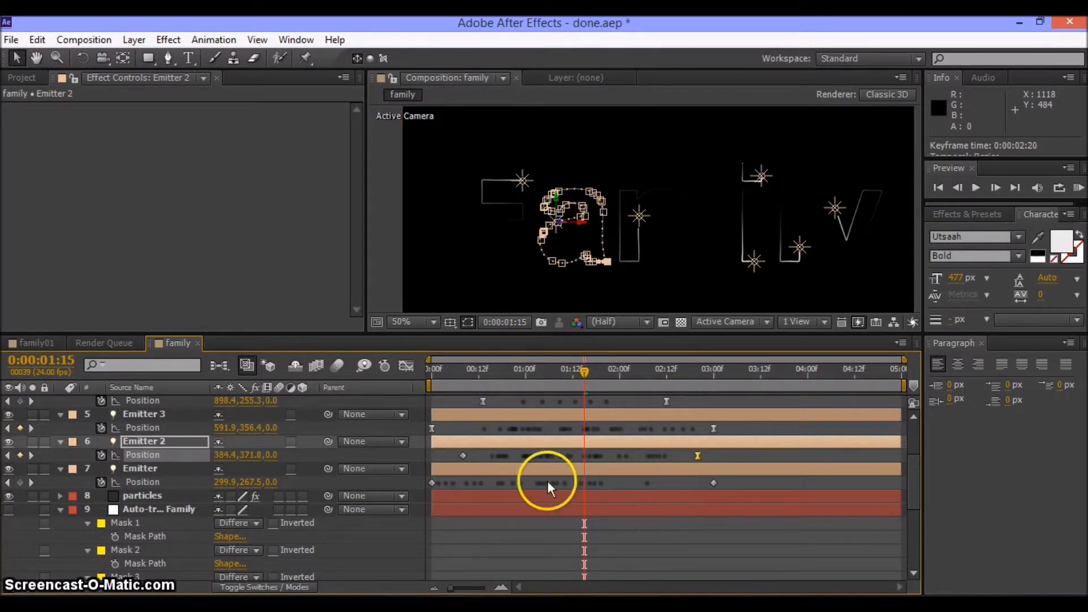
{"action": "right_click", "coordinate": [463, 457]}
{"action": "mouse_move", "coordinate": [507, 444]}
{"action": "left_click", "coordinate": [693, 480]}
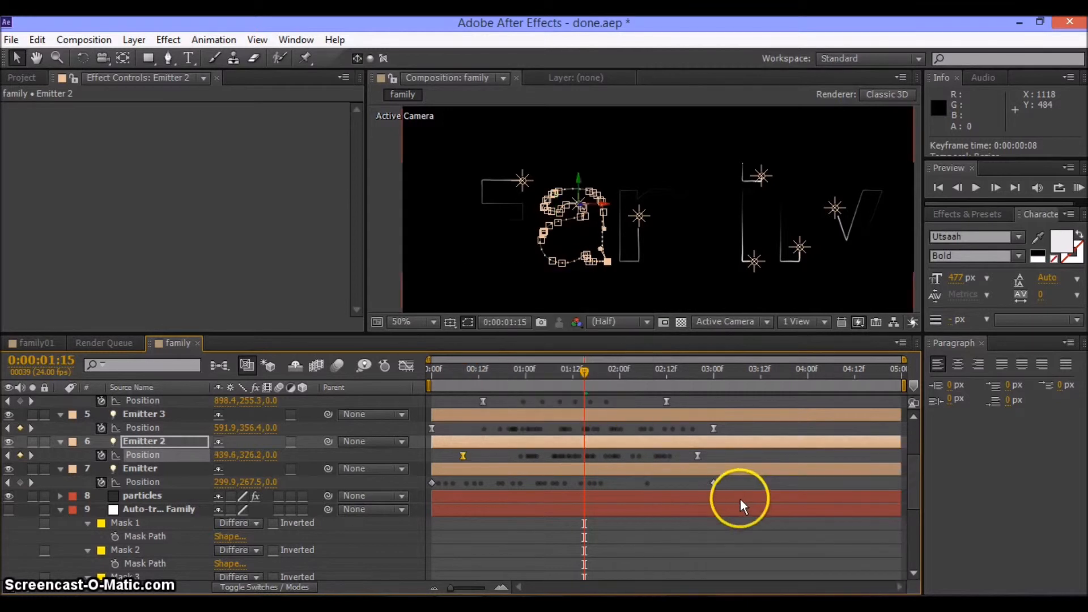
Try Easy Ease on the original Emitter's last and first Position keyframes, at 0:00:03:00 and 0:00:00:00
{"action": "right_click", "coordinate": [714, 483]}
{"action": "mouse_move", "coordinate": [741, 471]}
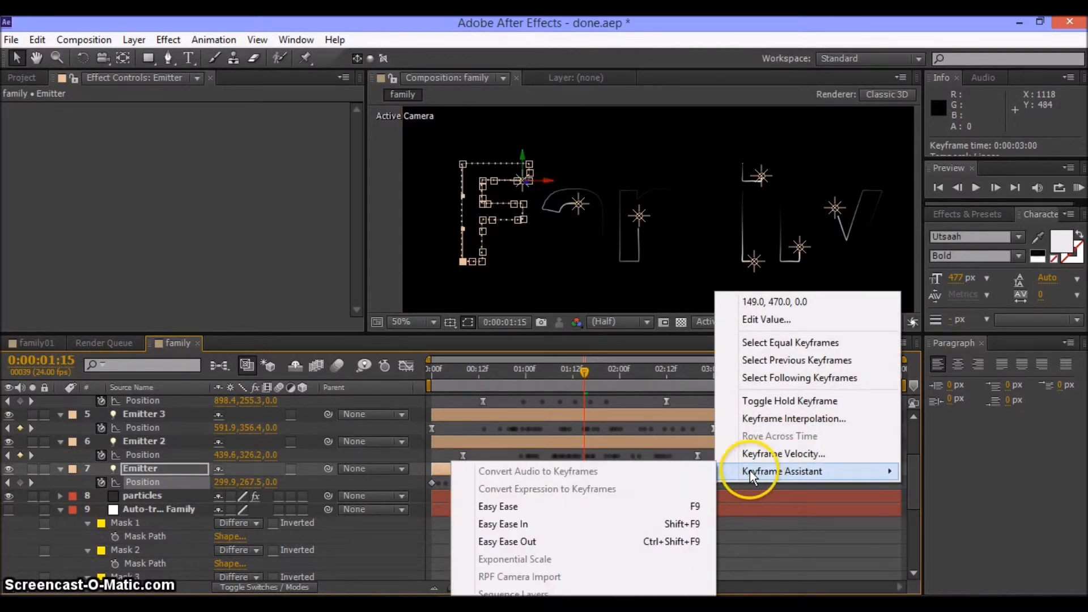
{"action": "left_click", "coordinate": [692, 513]}
{"action": "left_click", "coordinate": [432, 483]}
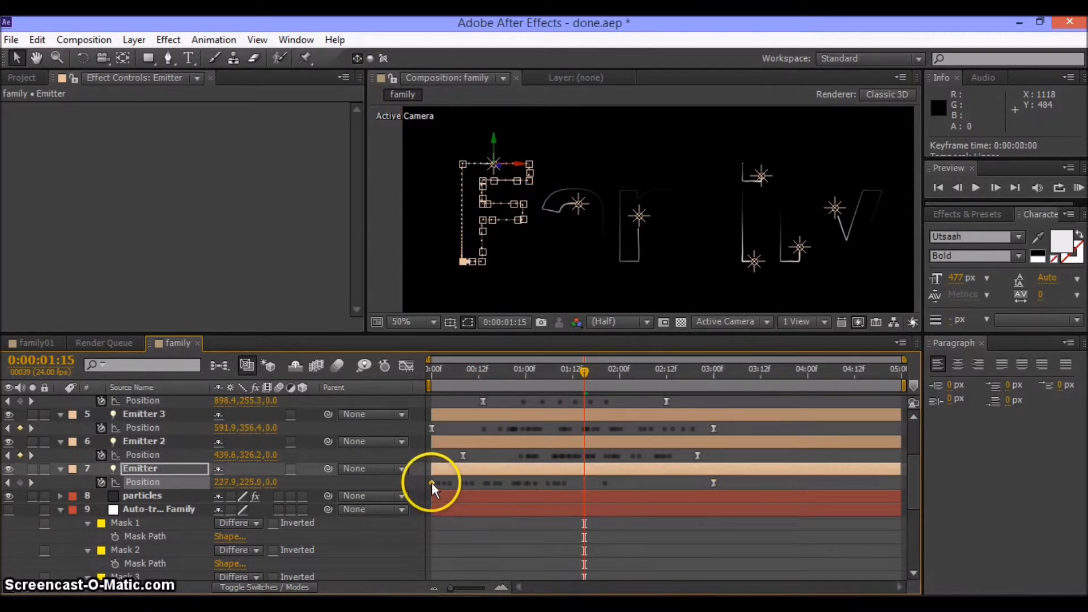
{"action": "right_click", "coordinate": [431, 482]}
{"action": "mouse_move", "coordinate": [450, 478]}
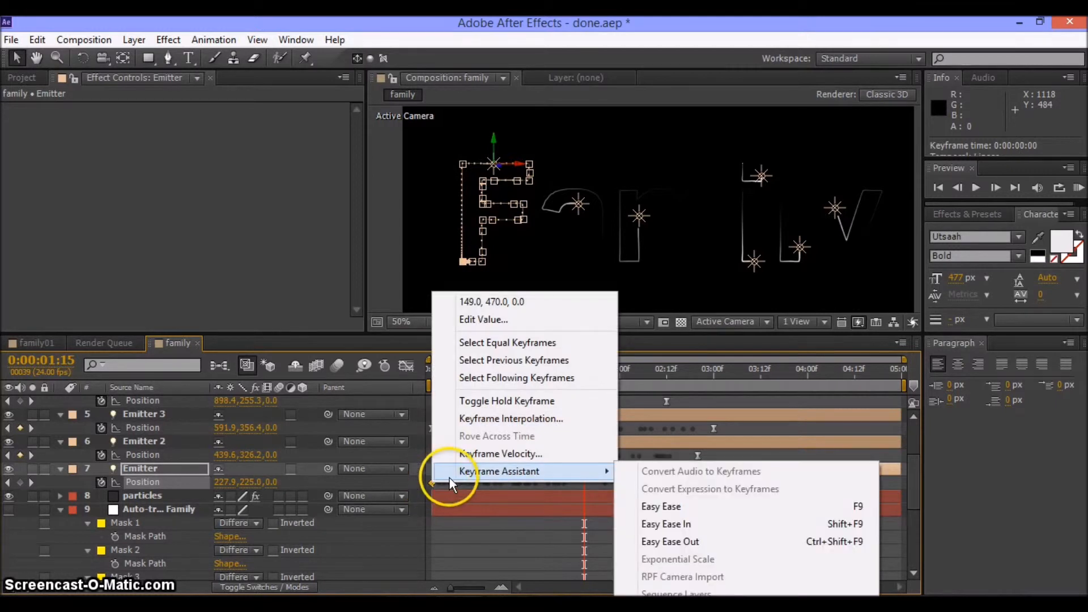
{"action": "left_click", "coordinate": [628, 505]}
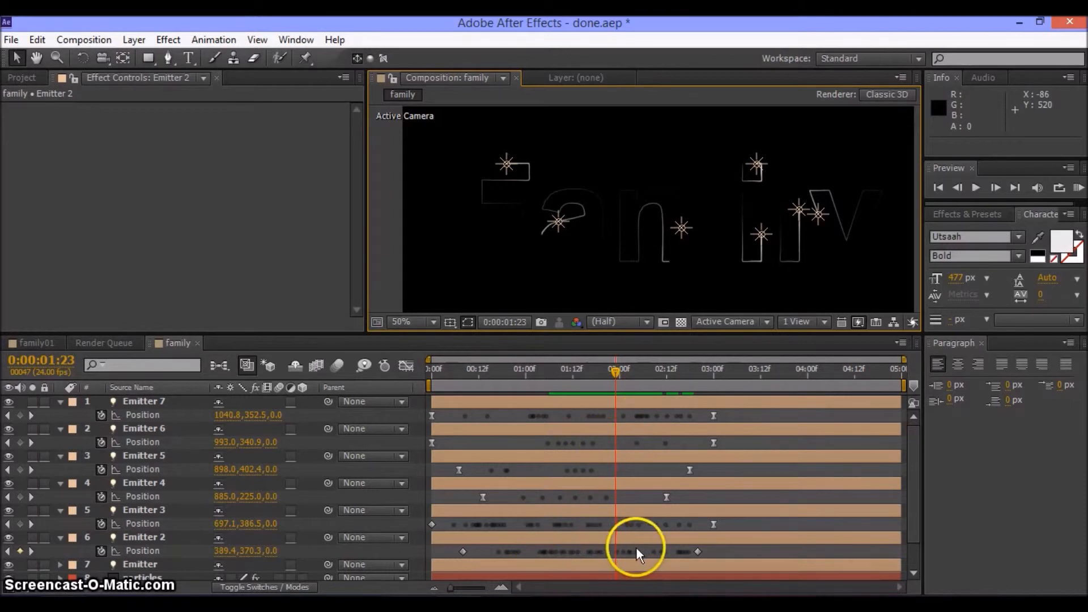
Collapse the properties of the Emitter 7 through Emitter 2 layers and end the work area at 0:00:03:11
{"action": "mouse_move", "coordinate": [637, 546]}
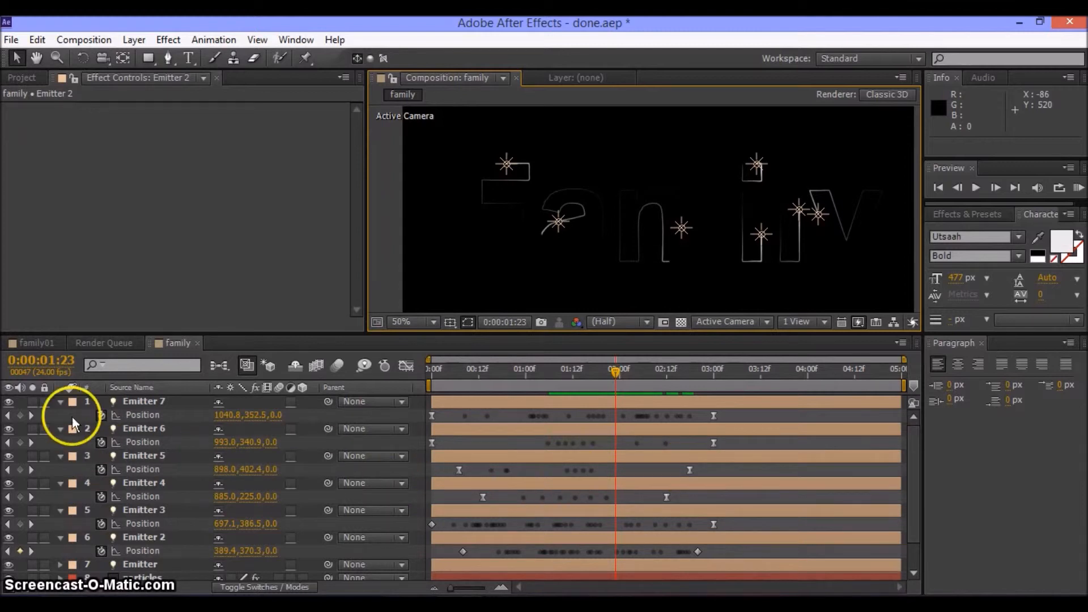
{"action": "left_click", "coordinate": [60, 402]}
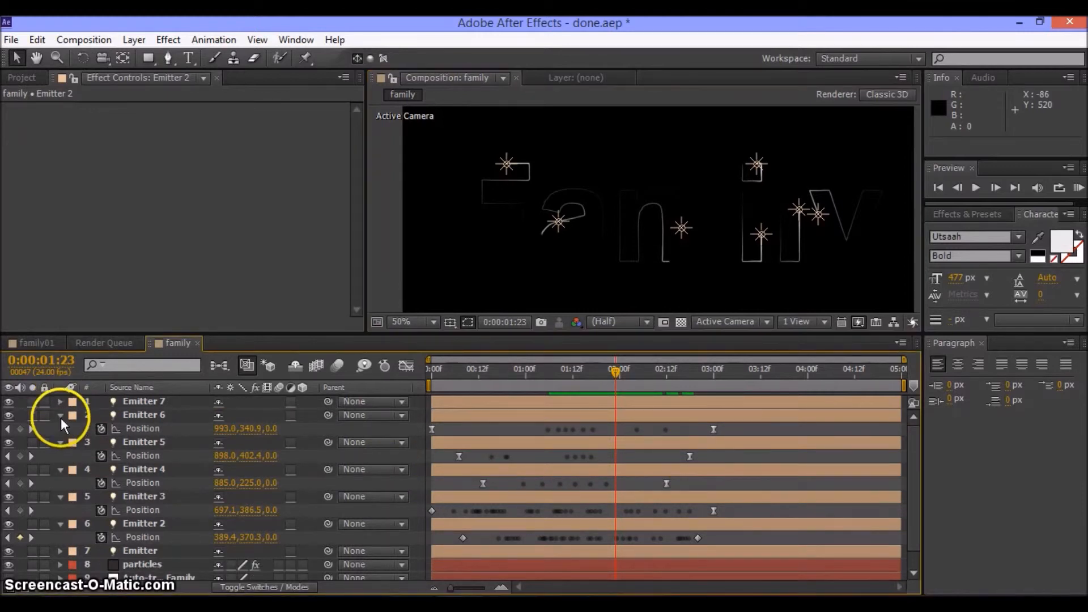
{"action": "left_click", "coordinate": [60, 417]}
{"action": "left_click", "coordinate": [61, 429]}
{"action": "left_click", "coordinate": [60, 442]}
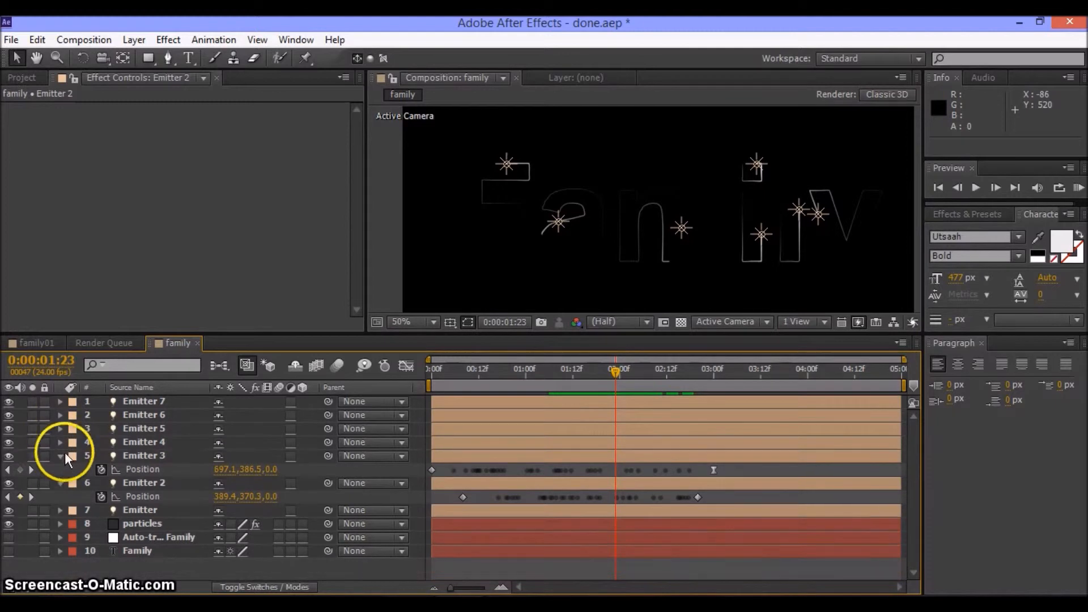
{"action": "left_click", "coordinate": [62, 456]}
{"action": "left_click", "coordinate": [60, 469]}
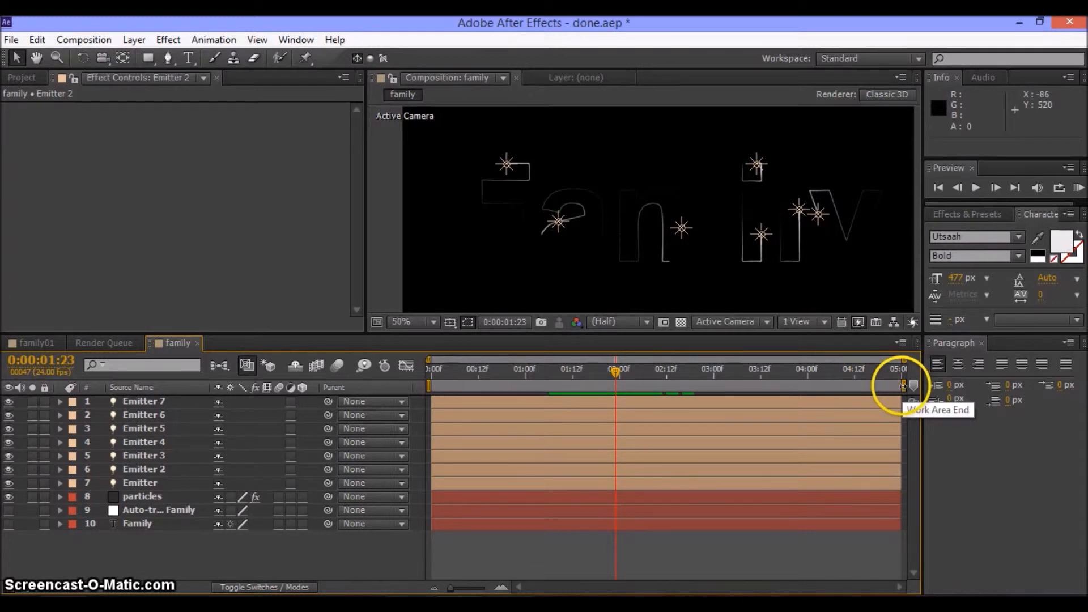
{"action": "left_click_drag", "start_coordinate": [904, 388], "coordinate": [763, 388]}
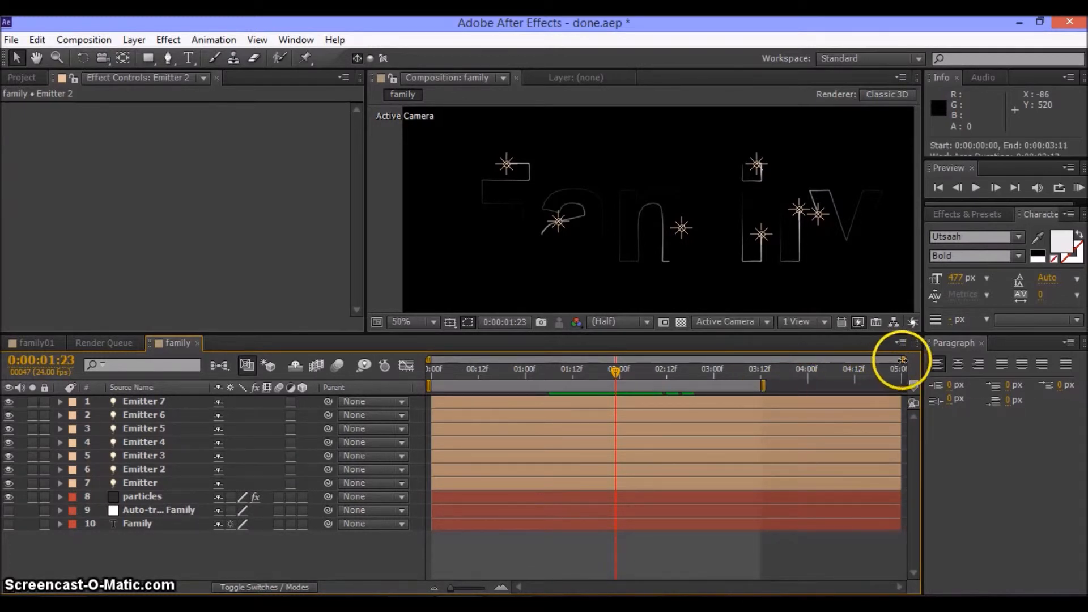
{"action": "left_click_drag", "start_coordinate": [902, 360], "coordinate": [824, 360]}
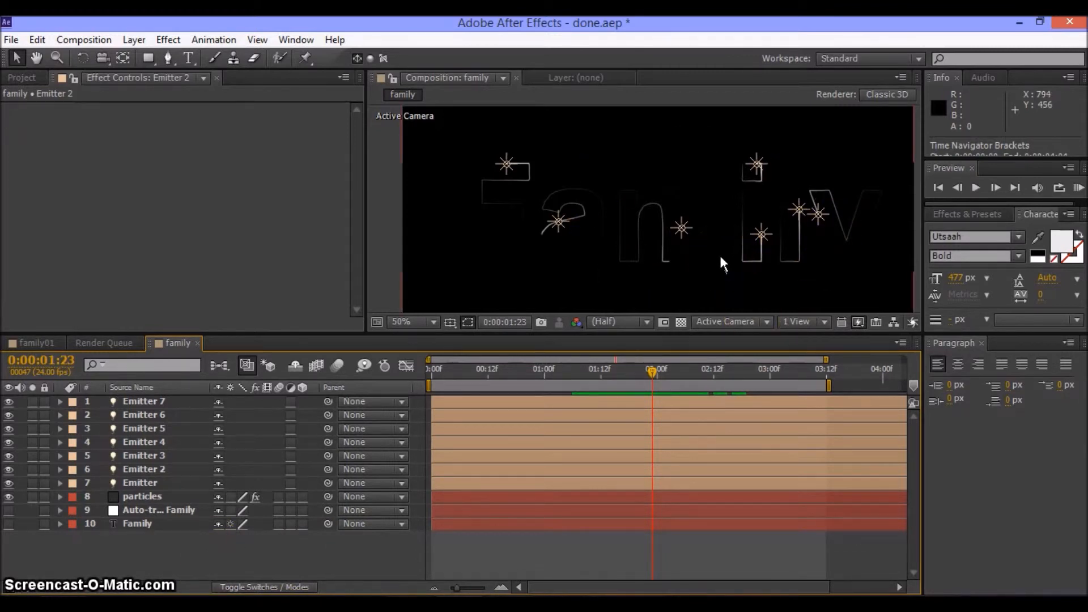
Create a new solid layer named Lux above the emitter lights in the family composition
{"action": "right_click", "coordinate": [288, 548]}
{"action": "mouse_move", "coordinate": [344, 386]}
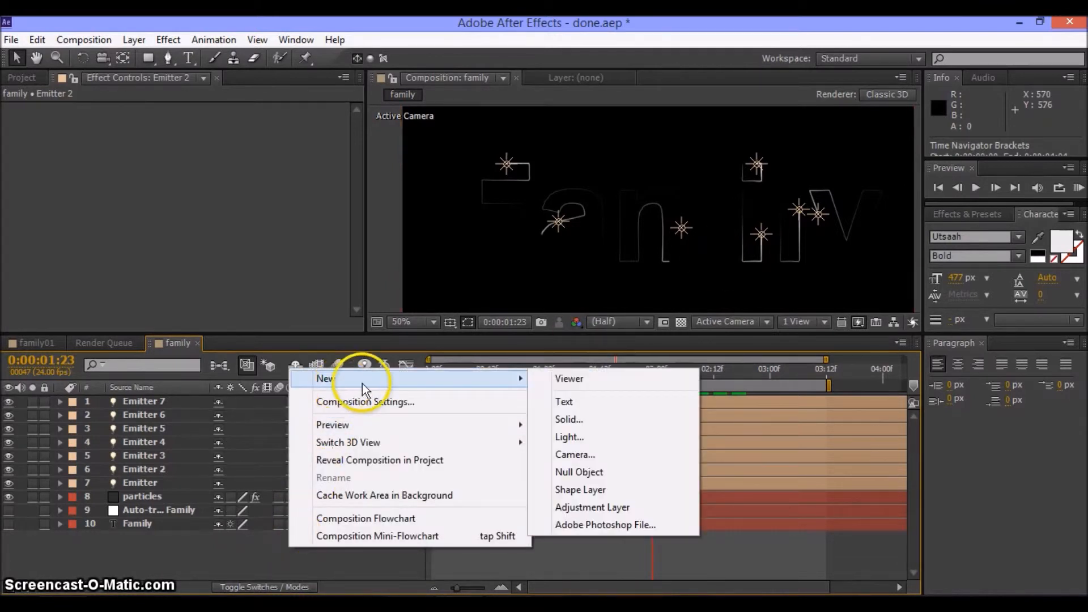
{"action": "left_click", "coordinate": [576, 419]}
{"action": "type", "text": "Lux"}
{"action": "key", "text": "Return"}
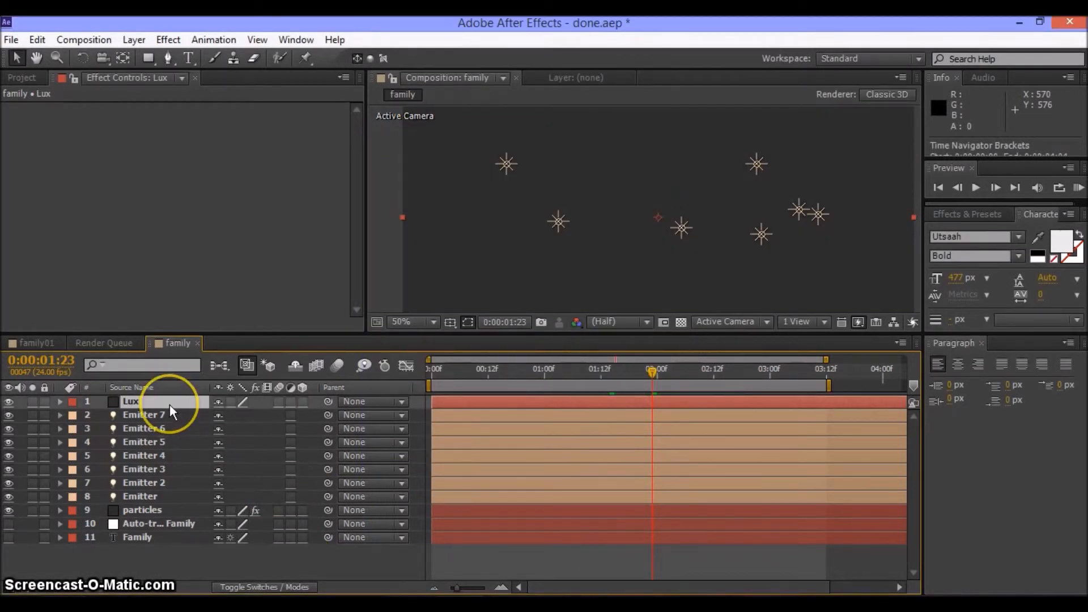
Apply the Trapcode Lux effect to the Lux solid layer
{"action": "right_click", "coordinate": [168, 404]}
{"action": "mouse_move", "coordinate": [218, 283]}
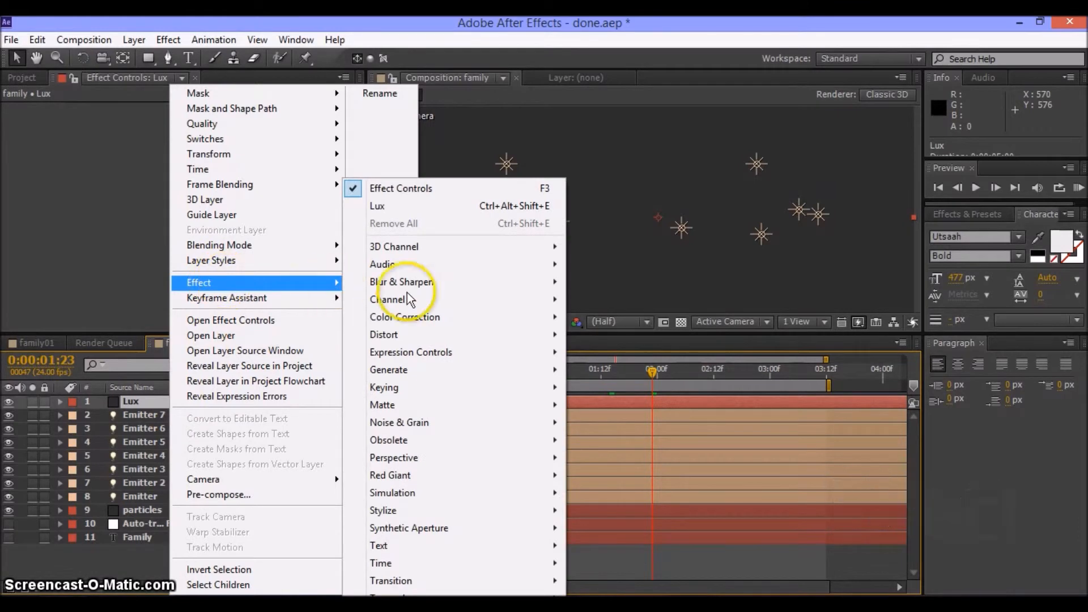
{"action": "mouse_move", "coordinate": [403, 593]}
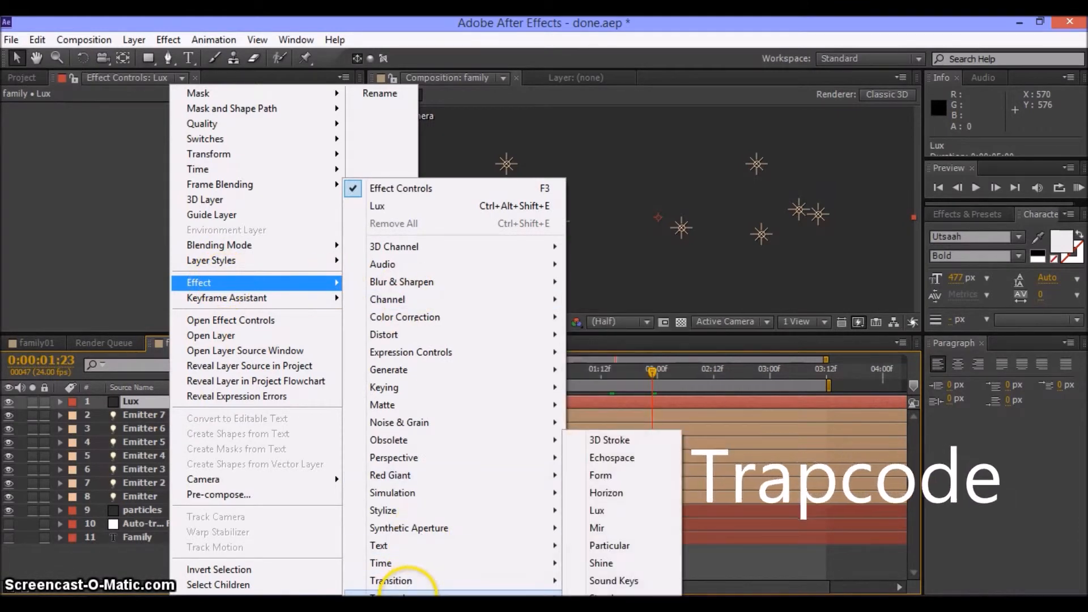
{"action": "left_click", "coordinate": [594, 511]}
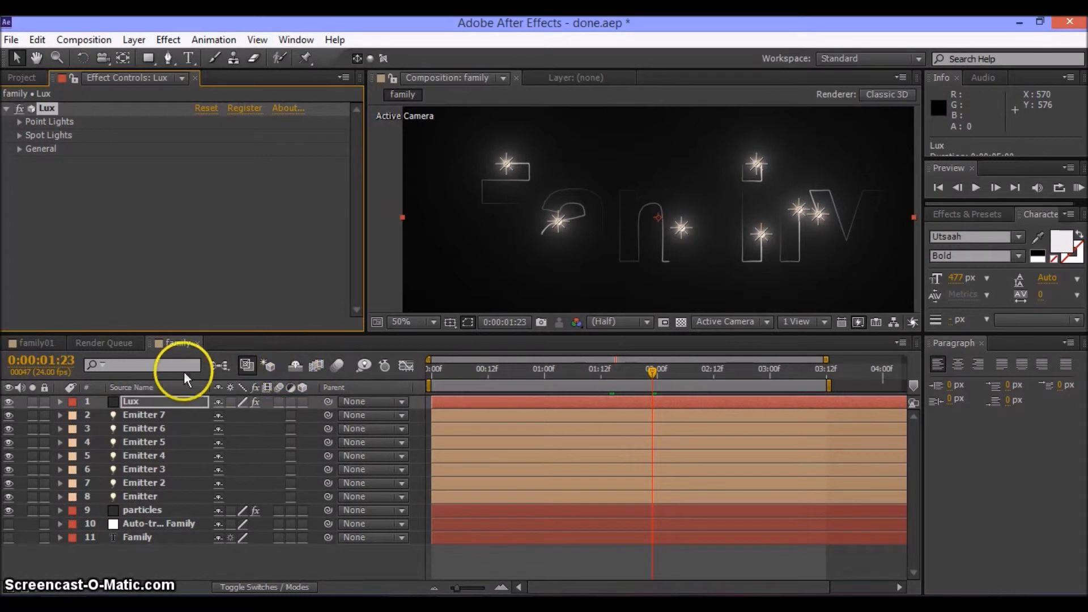
Set the Lux effect's Point Lights Intensity to 35
{"action": "left_click", "coordinate": [19, 122]}
{"action": "left_click", "coordinate": [206, 163]}
{"action": "type", "text": "35"}
{"action": "key", "text": "Return"}
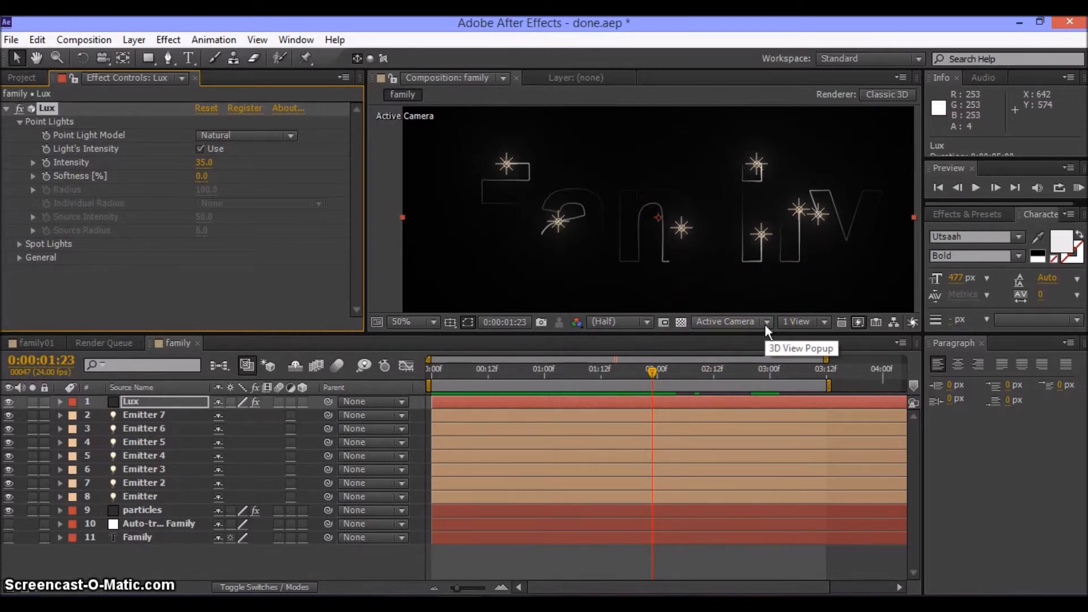
{"action": "left_click", "coordinate": [417, 438]}
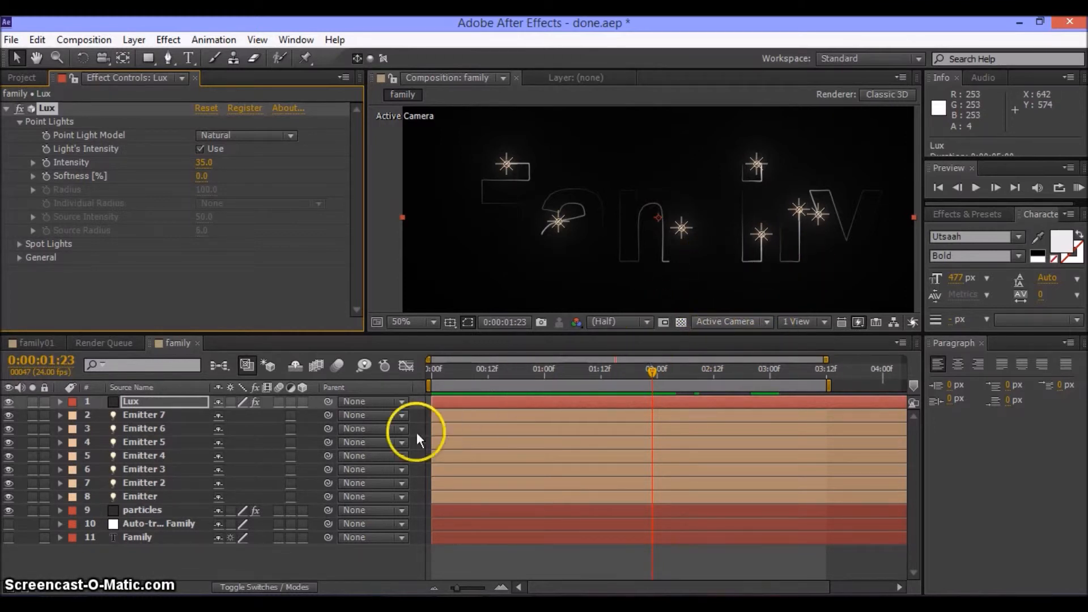
Add an Opacity keyframe of 0% to the Family text layer at 0:00:02:00
{"action": "left_click", "coordinate": [150, 537]}
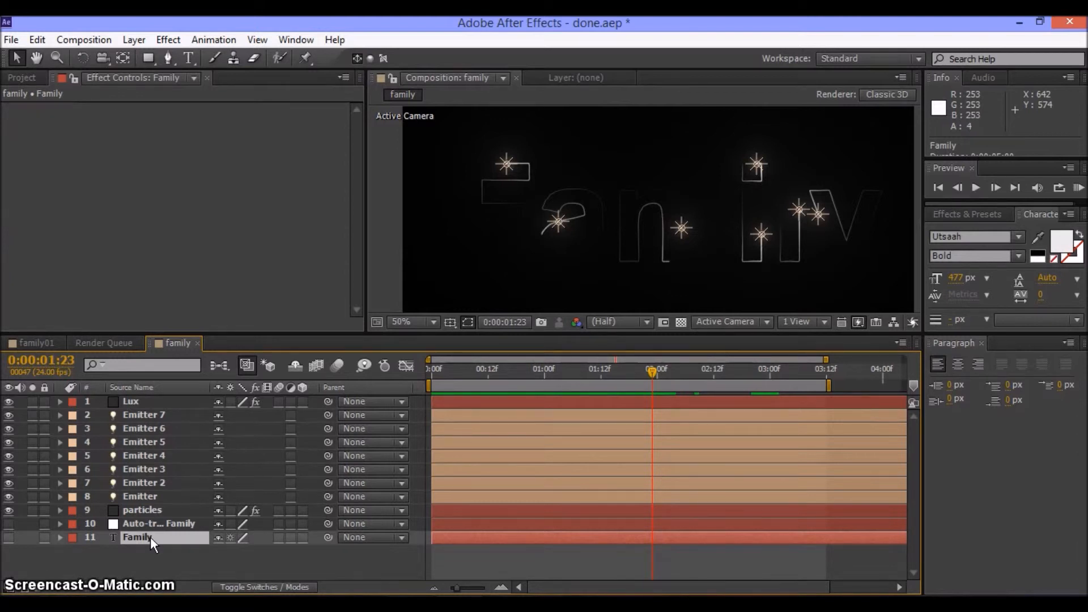
{"action": "key", "text": "t"}
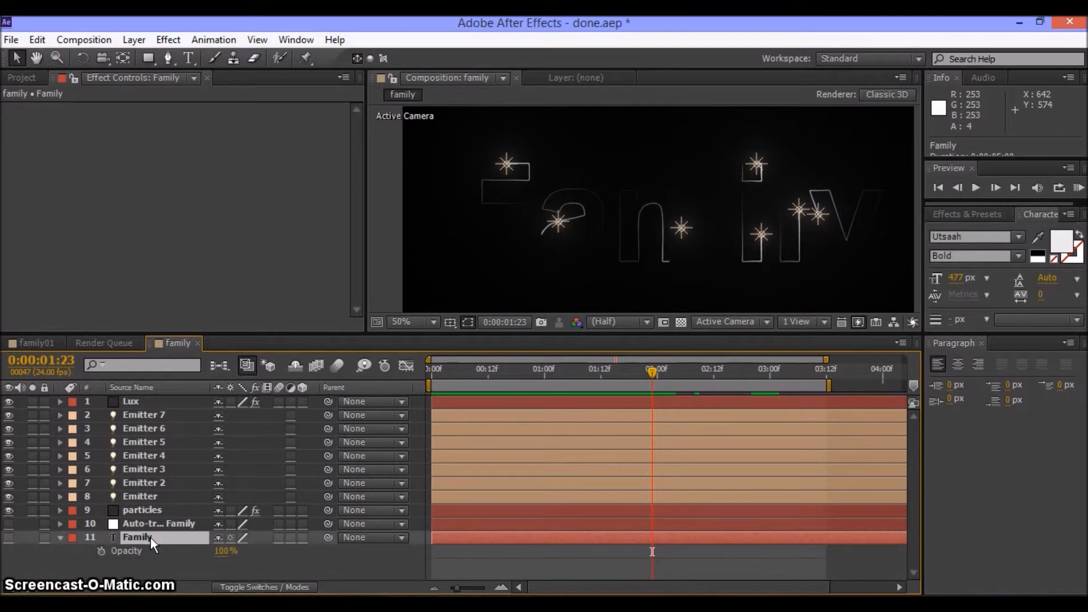
{"action": "left_click", "coordinate": [150, 558]}
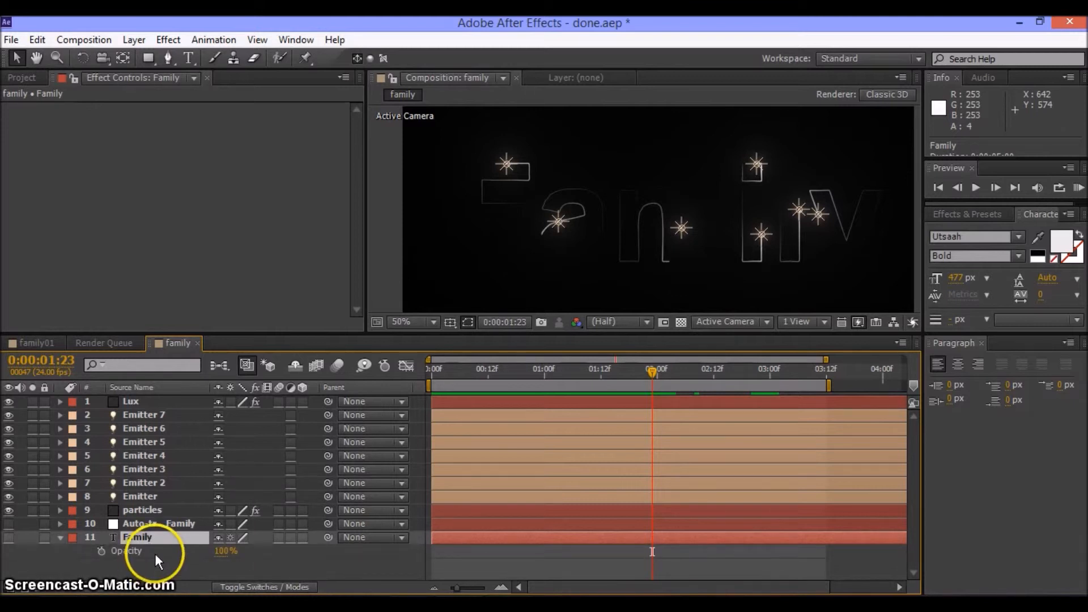
{"action": "left_click_drag", "start_coordinate": [653, 375], "coordinate": [658, 373]}
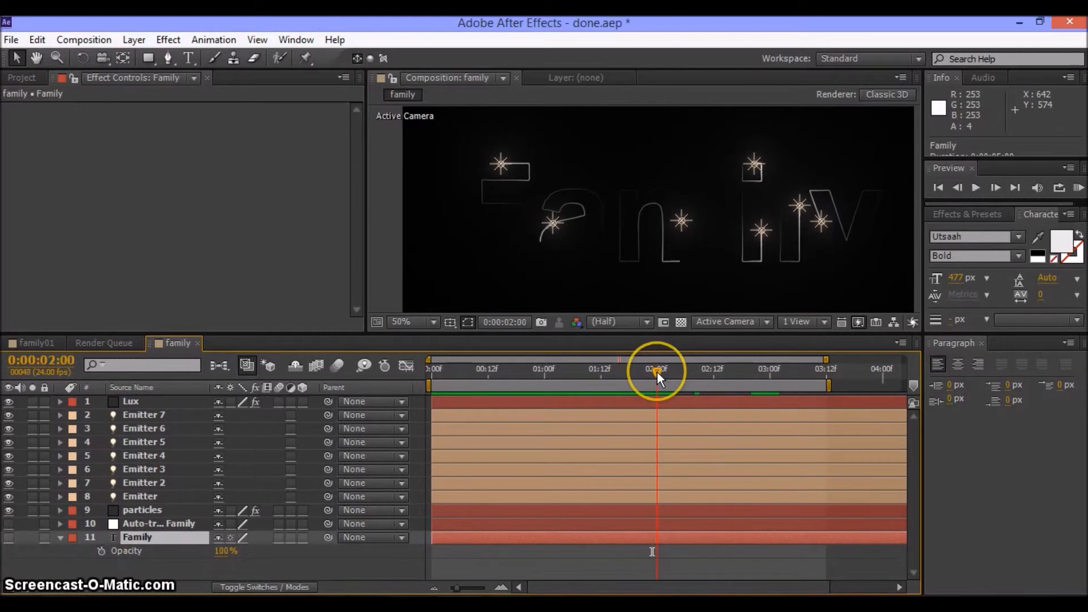
{"action": "left_click", "coordinate": [100, 549]}
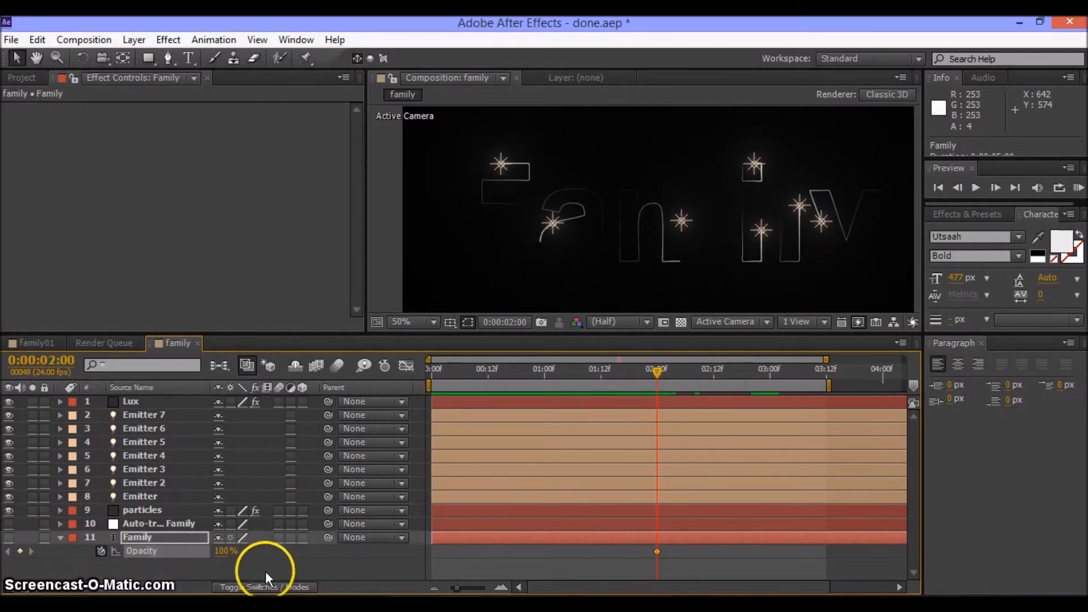
{"action": "left_click", "coordinate": [226, 551]}
{"action": "type", "text": "0"}
{"action": "key", "text": "Return"}
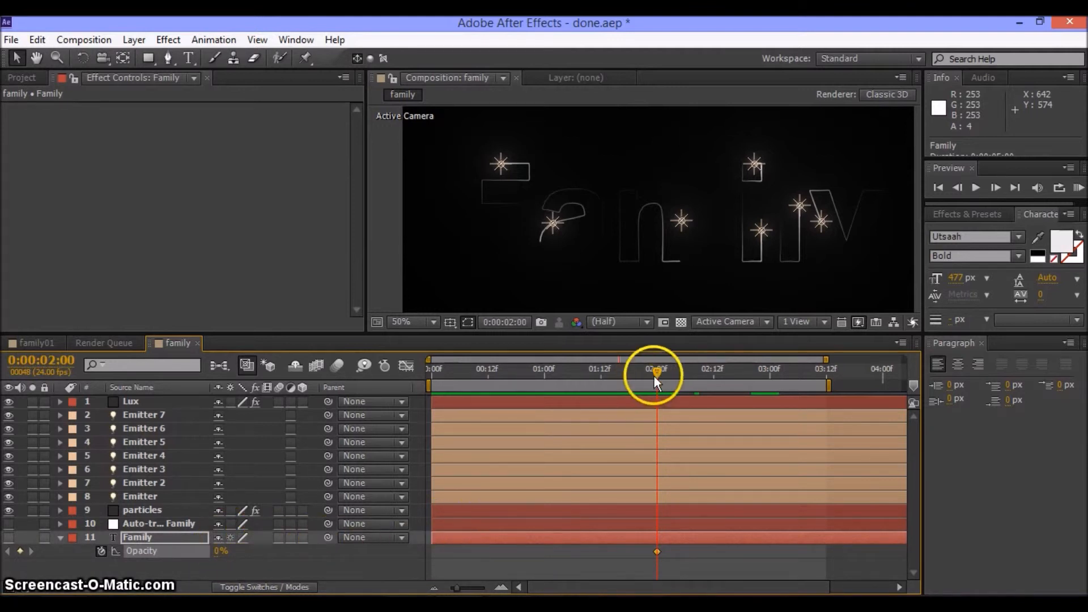
Add an Opacity keyframe of 100% to the Family text layer at 0:00:03:00
{"action": "left_click_drag", "start_coordinate": [658, 373], "coordinate": [746, 386]}
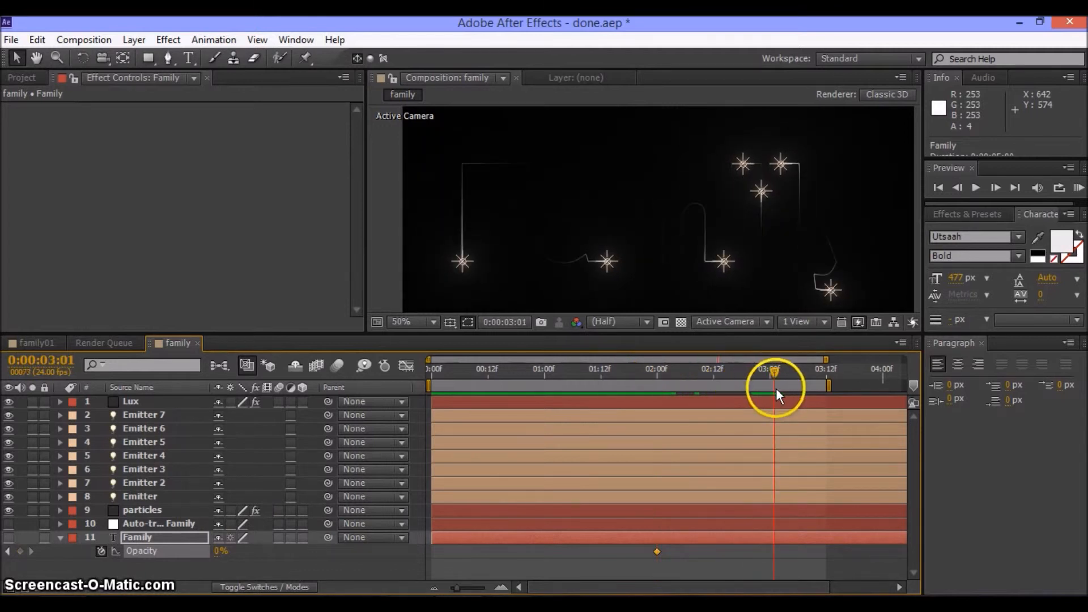
{"action": "left_click", "coordinate": [771, 389]}
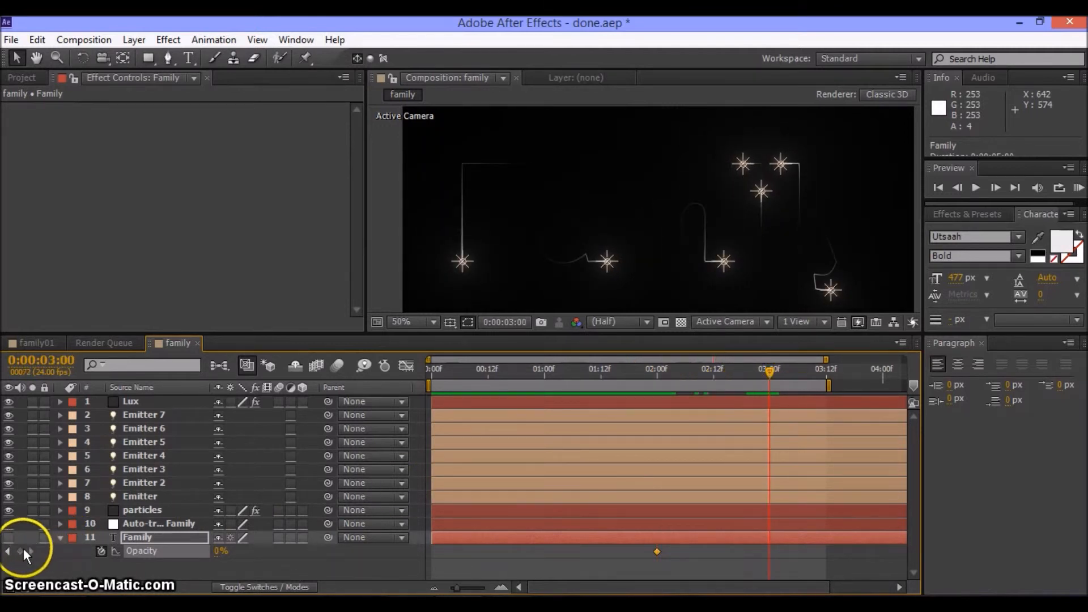
{"action": "left_click", "coordinate": [20, 550]}
{"action": "left_click", "coordinate": [216, 550]}
{"action": "key", "text": "BackSpace"}
{"action": "type", "text": "100"}
{"action": "key", "text": "Return"}
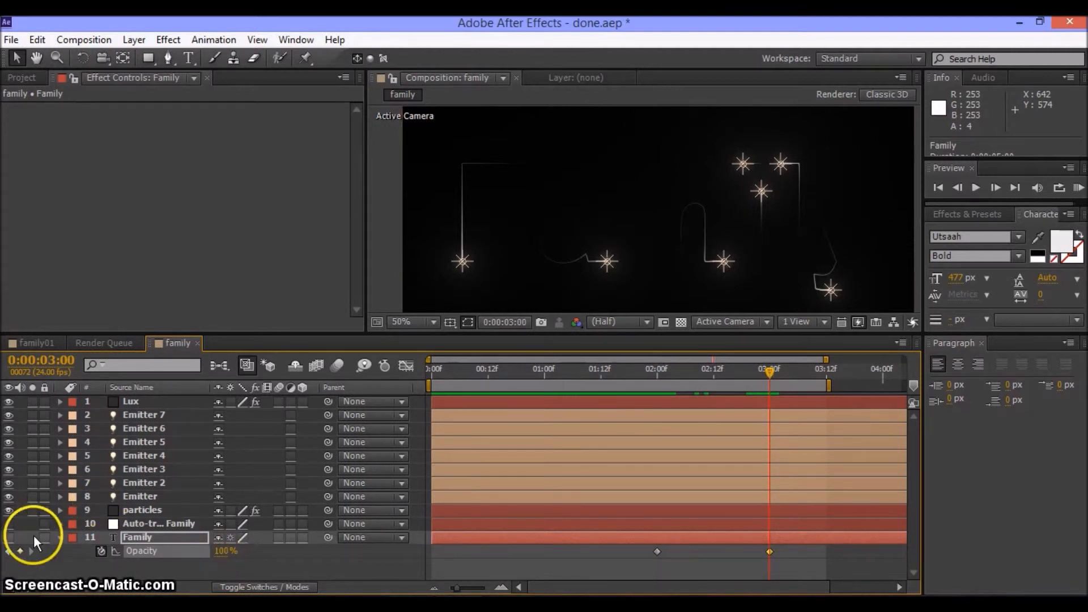
Make the Family text layer visible and play a RAM preview of the text fade-in
{"action": "left_click", "coordinate": [9, 538]}
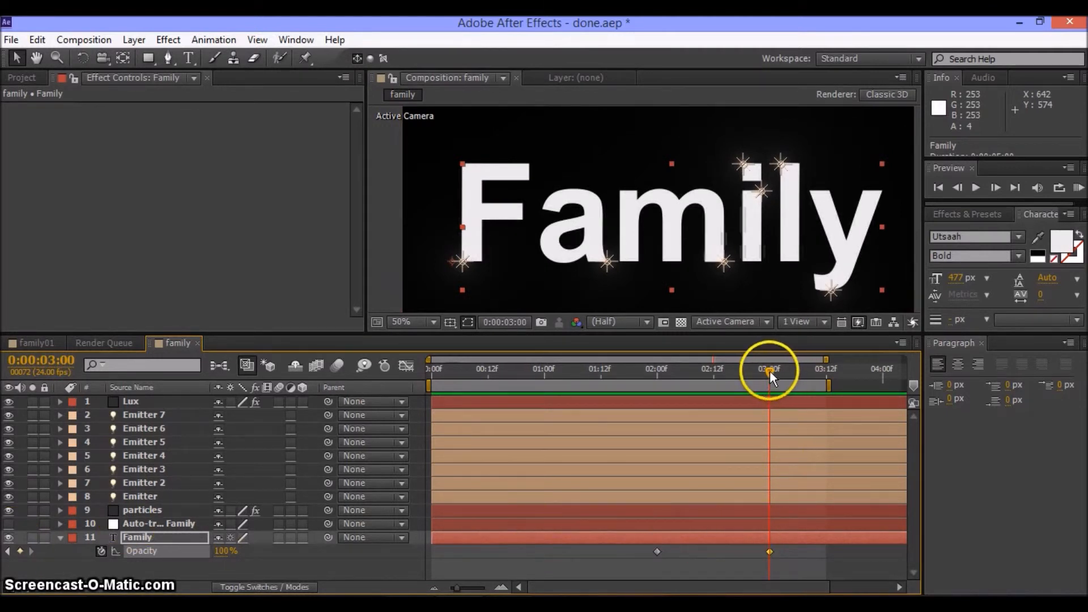
{"action": "mouse_move", "coordinate": [769, 371]}
{"action": "left_mouse_down"}
{"action": "mouse_move", "coordinate": [574, 390]}
{"action": "mouse_move", "coordinate": [671, 375]}
{"action": "mouse_move", "coordinate": [767, 381]}
{"action": "left_mouse_up"}
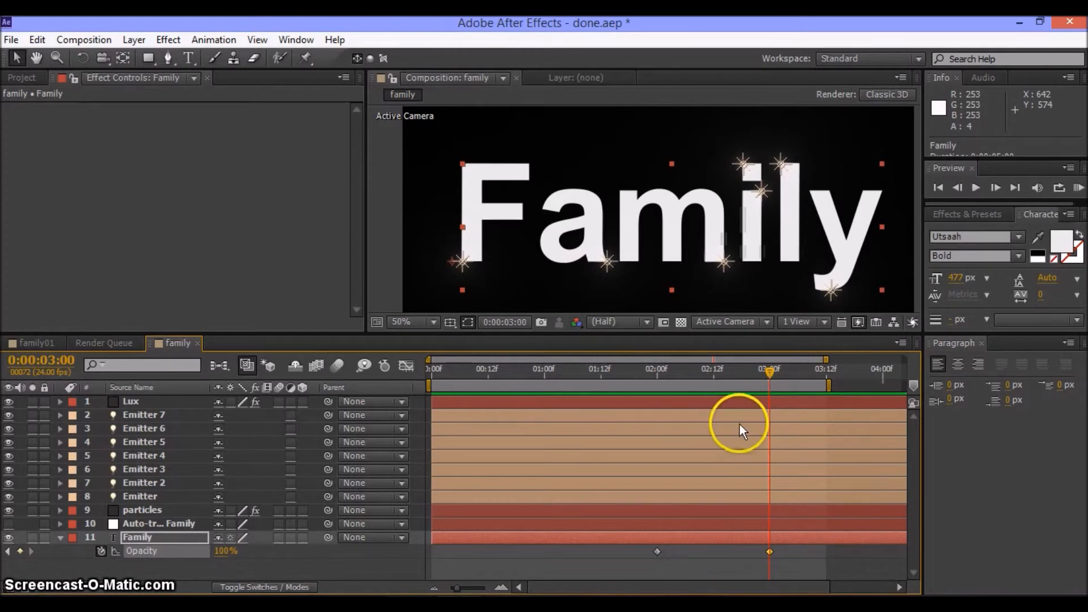
{"action": "left_click", "coordinate": [1079, 188]}
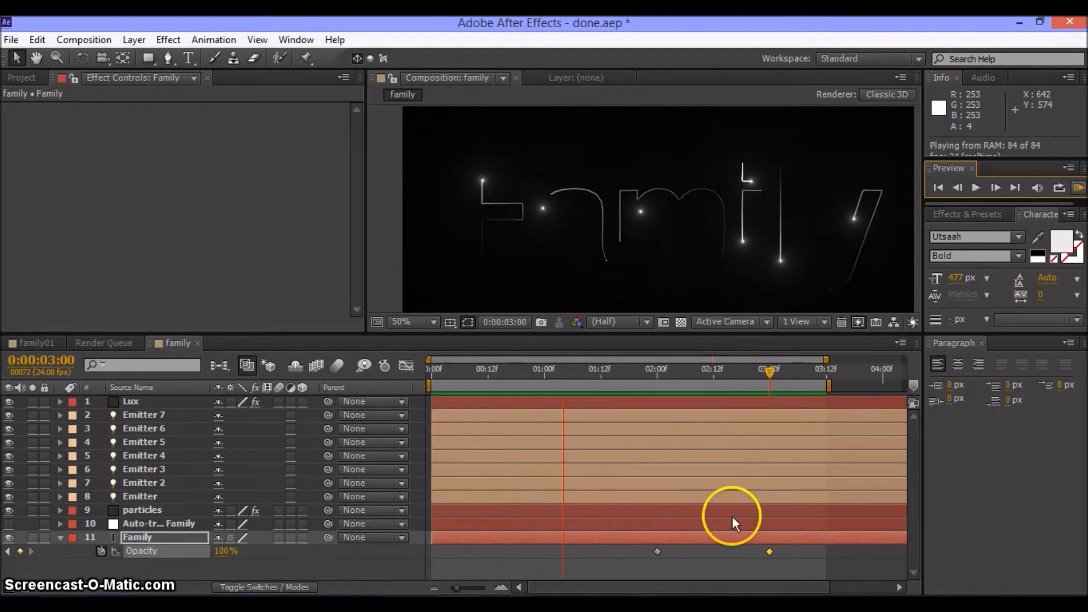
Apply Easy Ease to the Family layer's Opacity keyframe at 0:00:02:00
{"action": "left_click", "coordinate": [659, 552]}
{"action": "mouse_move", "coordinate": [658, 552]}
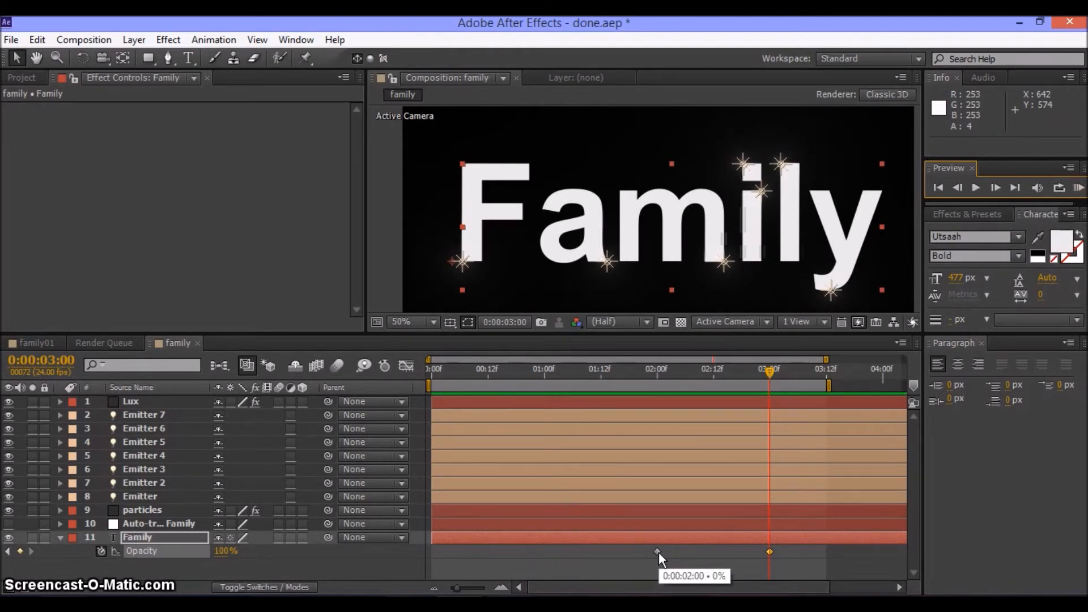
{"action": "right_click", "coordinate": [657, 552]}
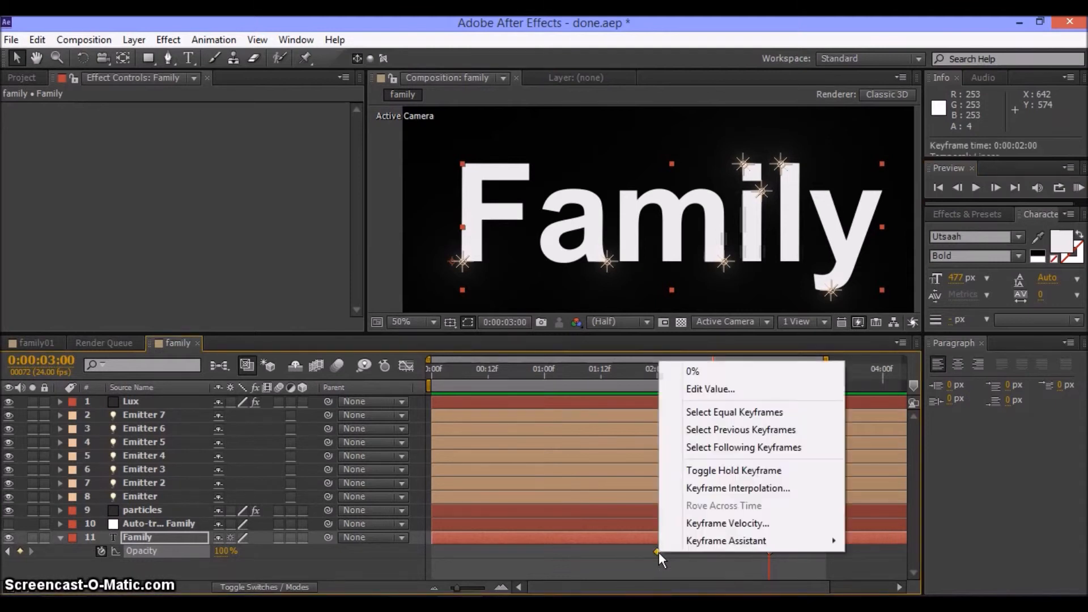
{"action": "left_click", "coordinate": [682, 546]}
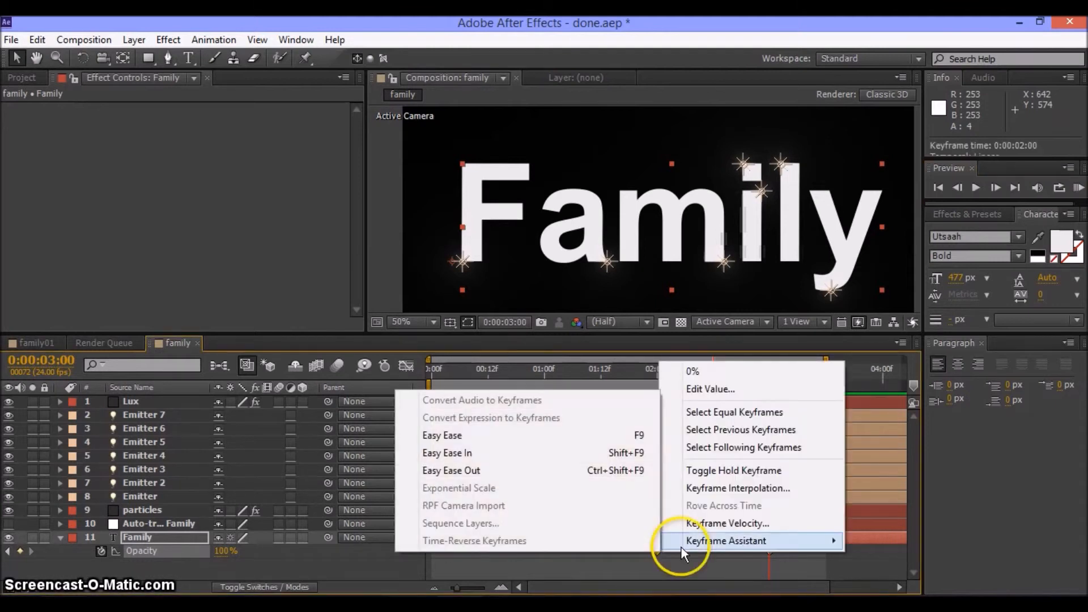
{"action": "left_click", "coordinate": [614, 434]}
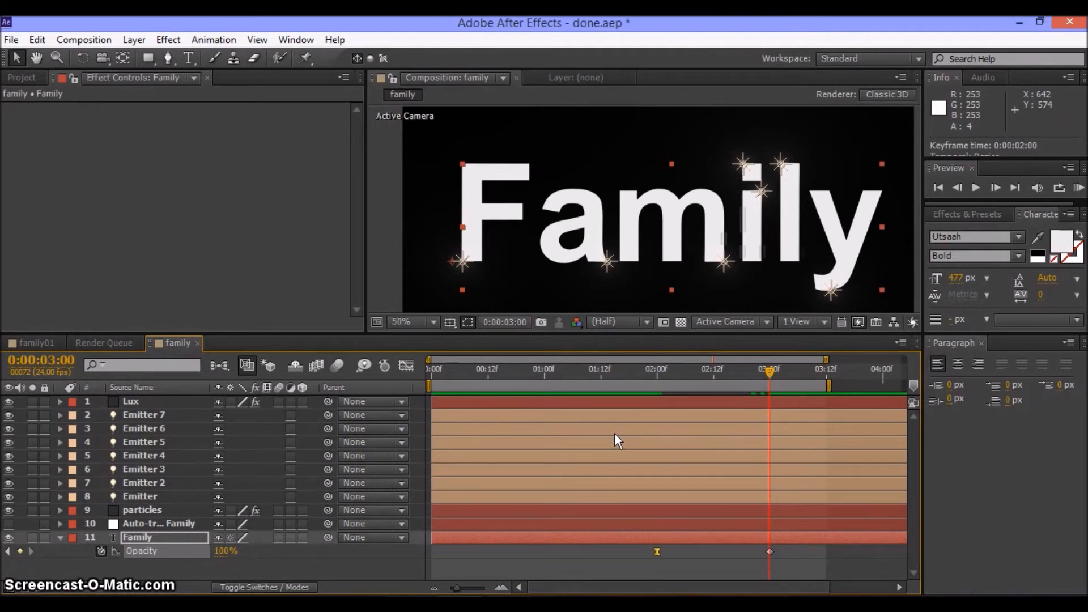
Extend the first Opacity keyframe's outgoing curve handle to about 0:00:02:12 in the Graph Editor and preview the softened Family fade-in
{"action": "left_click", "coordinate": [405, 367]}
{"action": "left_click_drag", "start_coordinate": [696, 545], "coordinate": [716, 544]}
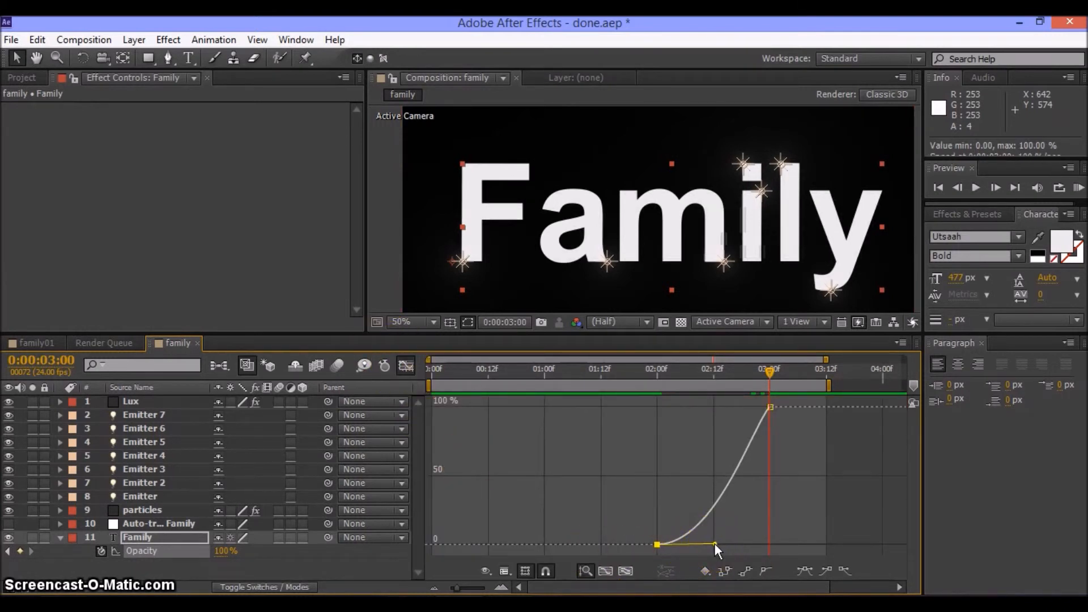
{"action": "left_click", "coordinate": [403, 365]}
{"action": "left_click", "coordinate": [1078, 188]}
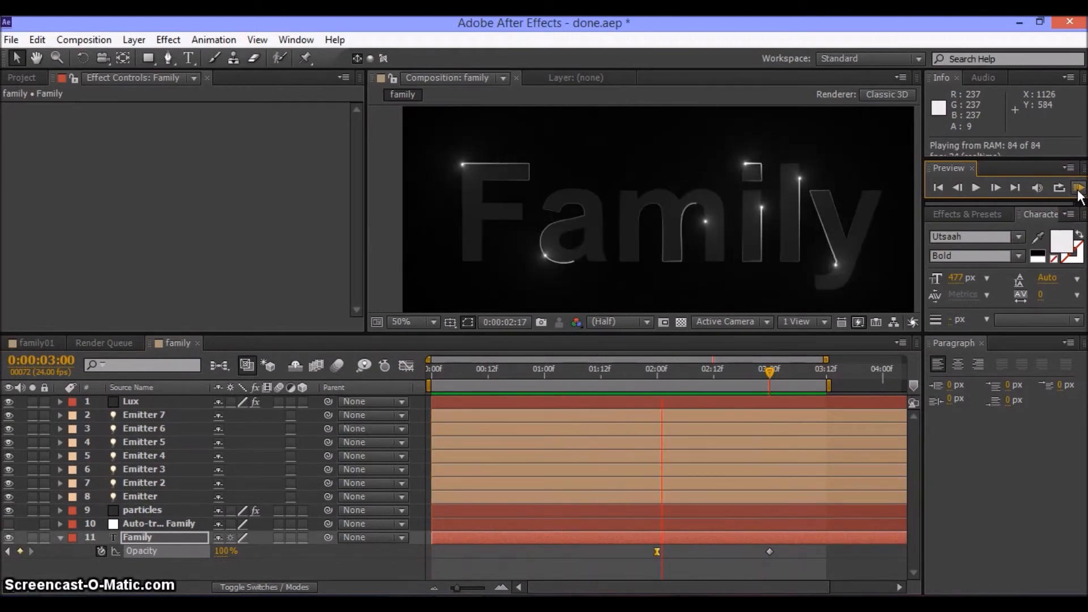
Move the Lux layer below the emitter lights, directly above the particles layer
{"action": "left_click", "coordinate": [176, 510]}
{"action": "left_click", "coordinate": [177, 512]}
{"action": "left_click", "coordinate": [164, 403]}
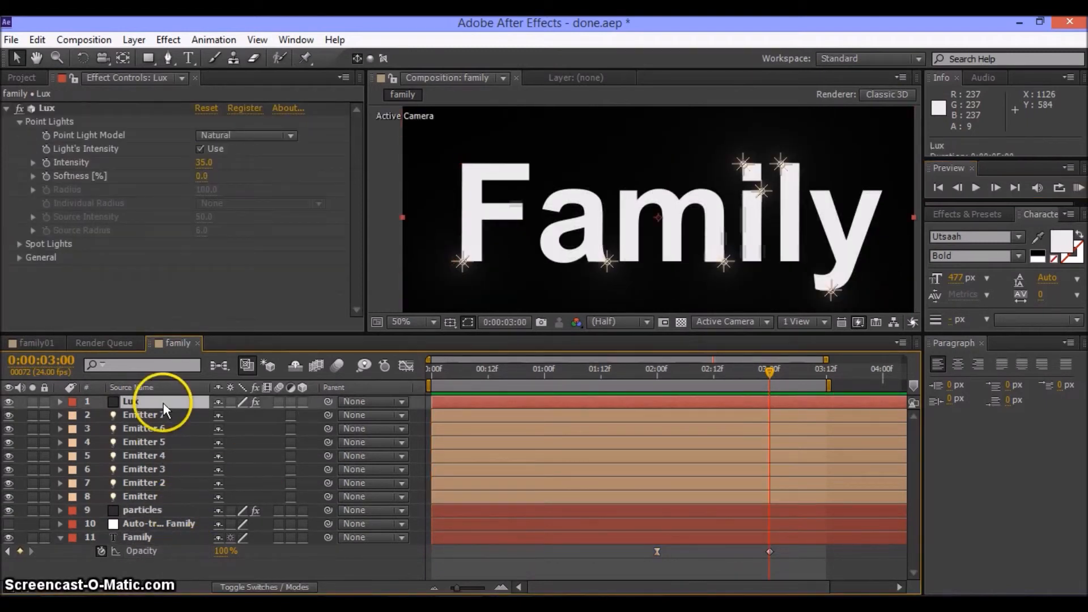
{"action": "left_click_drag", "start_coordinate": [160, 402], "coordinate": [168, 505]}
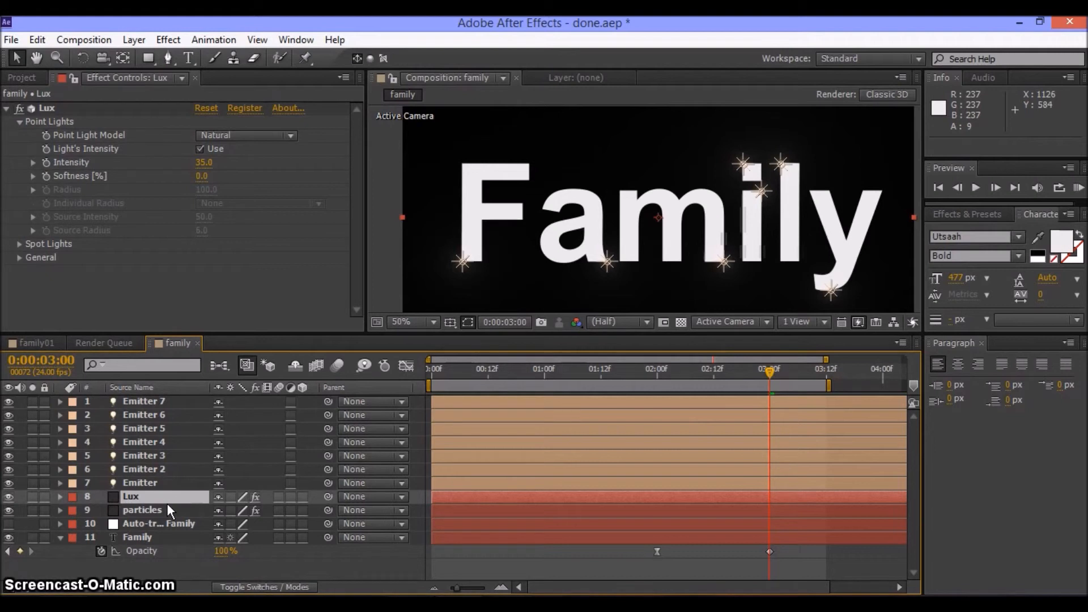
Add Opacity keyframes of 0% to both the Lux and particles layers at 0:00:00:00
{"action": "left_click", "coordinate": [167, 512]}
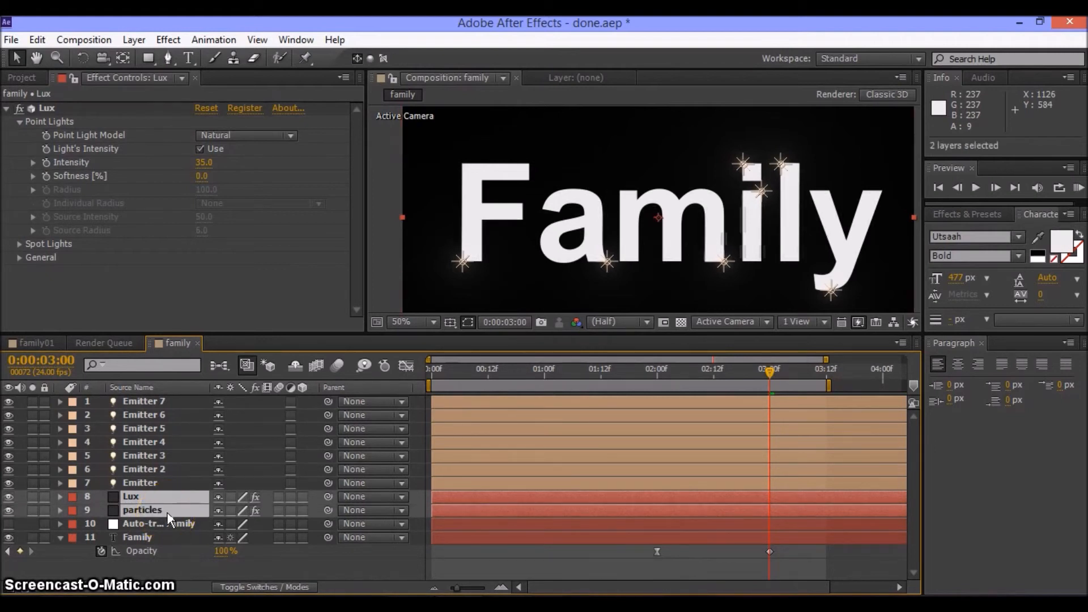
{"action": "key", "text": "t"}
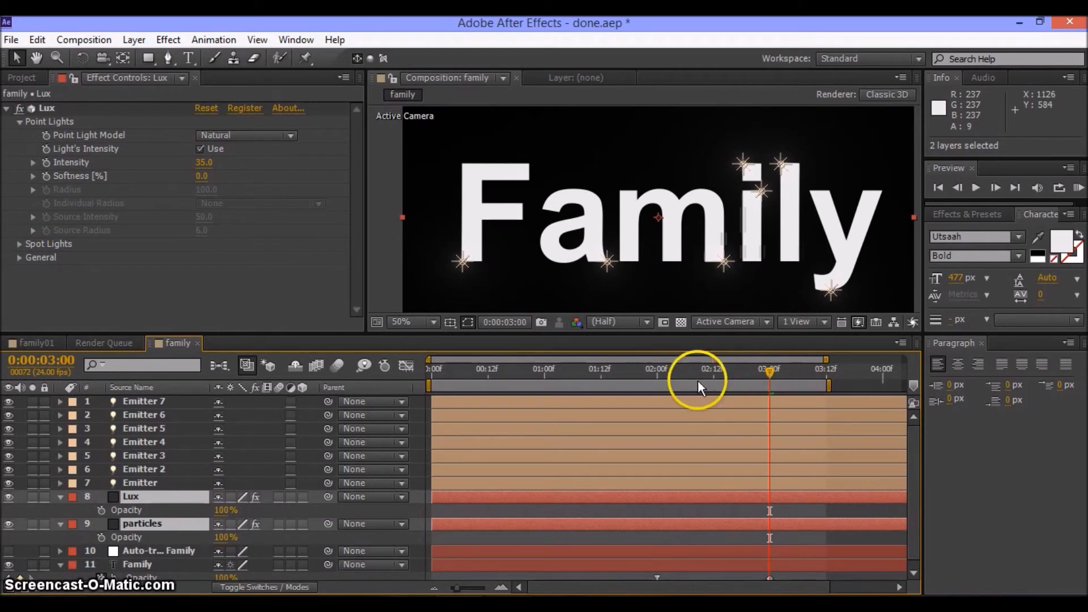
{"action": "key", "text": "Home"}
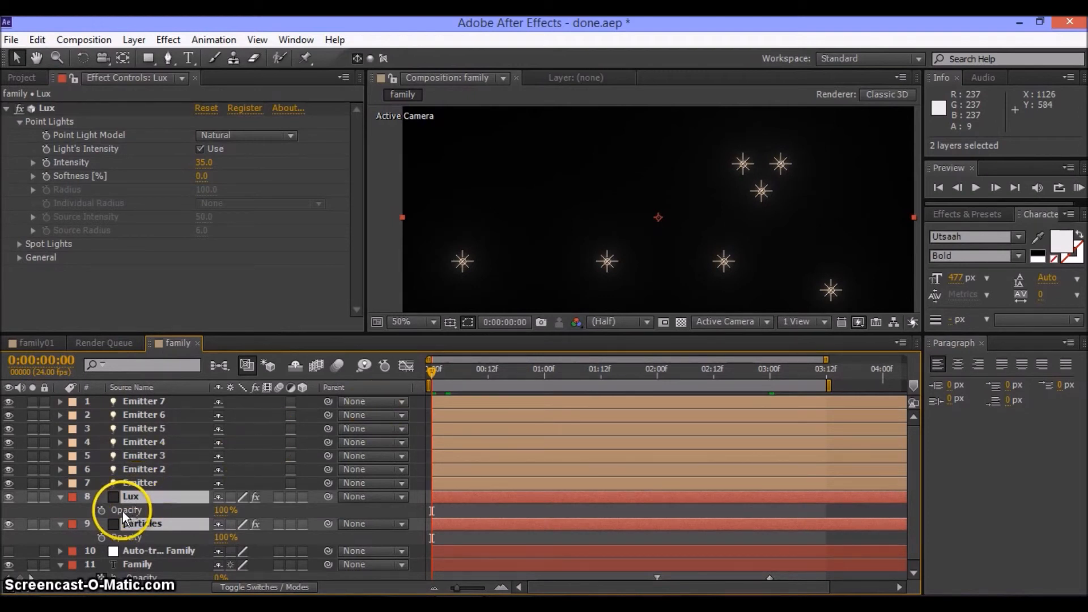
{"action": "left_click", "coordinate": [101, 510]}
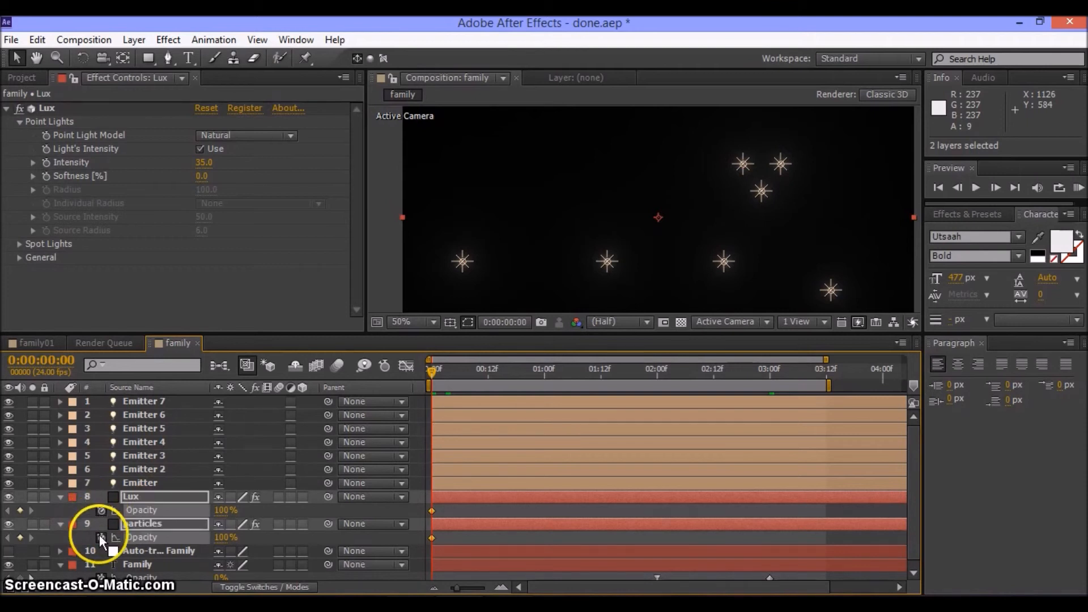
{"action": "left_click", "coordinate": [225, 511]}
{"action": "type", "text": "0"}
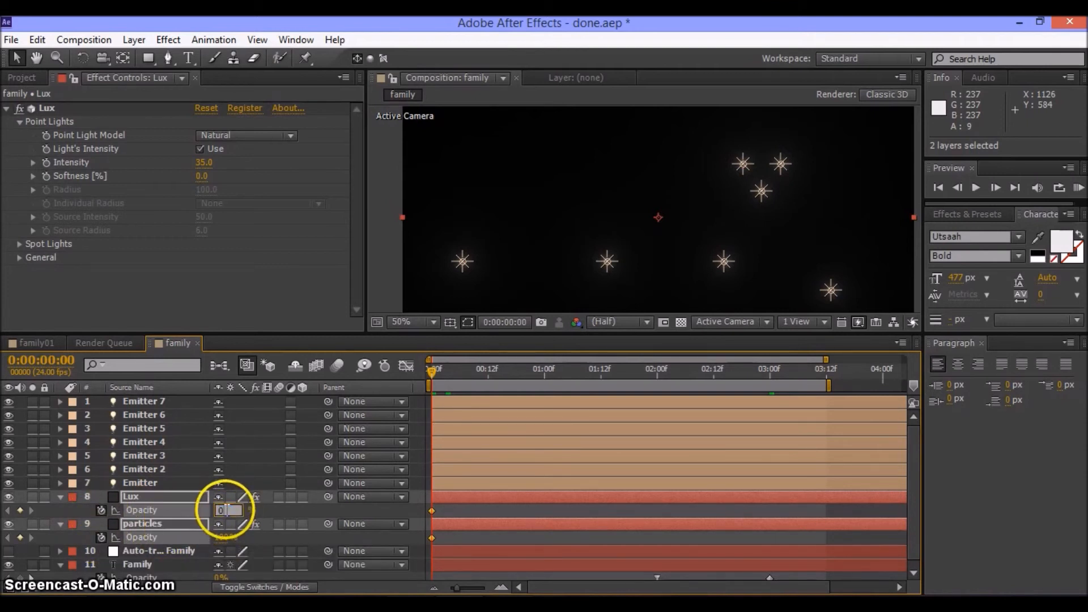
{"action": "key", "text": "Return"}
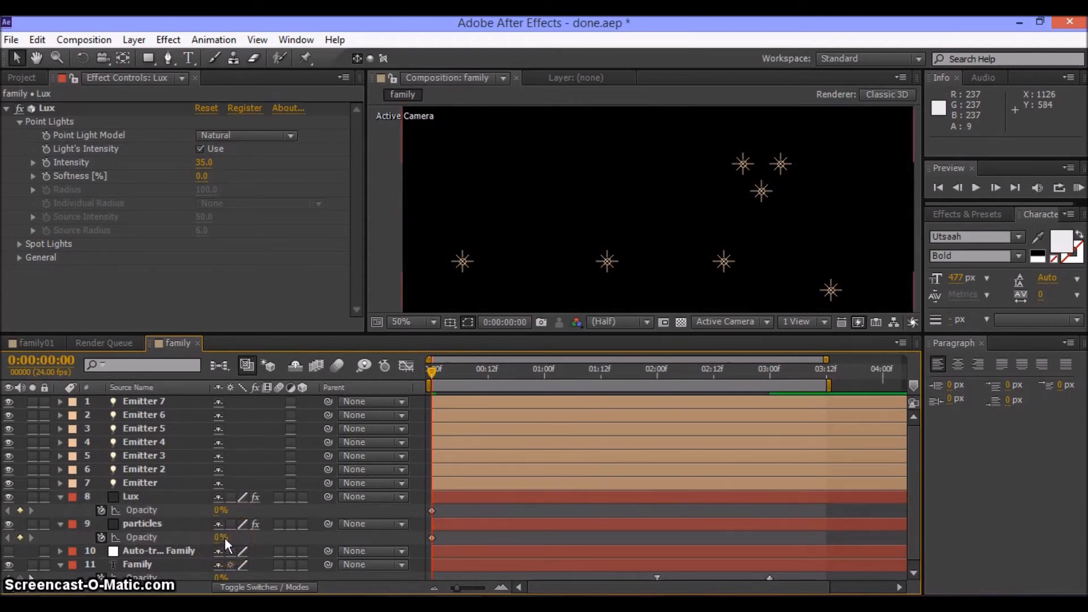
Add Opacity keyframes of 100% to both the Lux and particles layers at 0:00:00:12
{"action": "left_click_drag", "start_coordinate": [434, 372], "coordinate": [489, 382]}
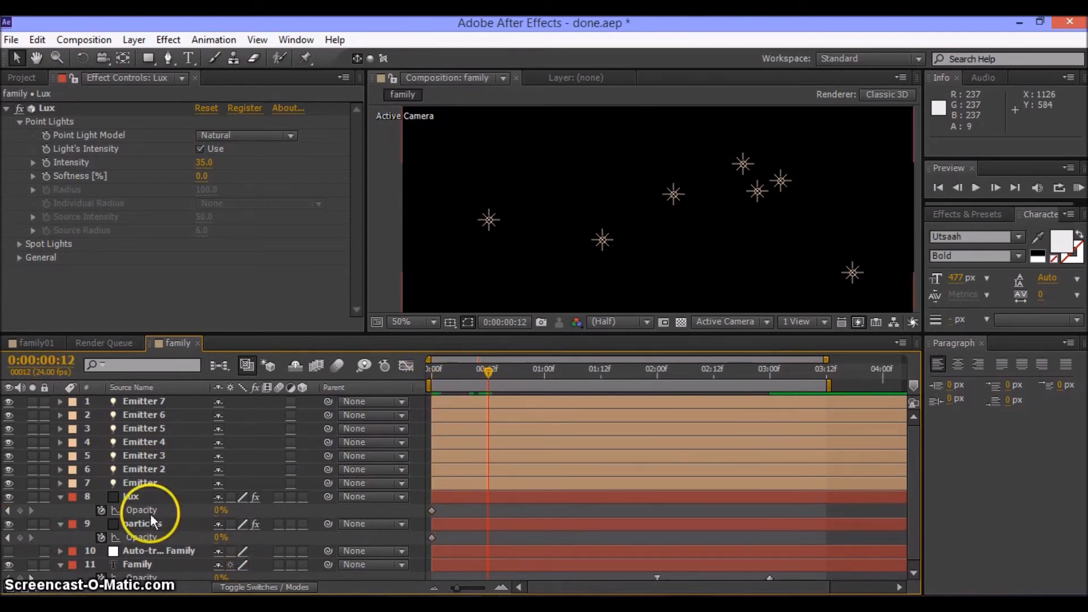
{"action": "left_click", "coordinate": [20, 511]}
{"action": "left_click", "coordinate": [20, 537]}
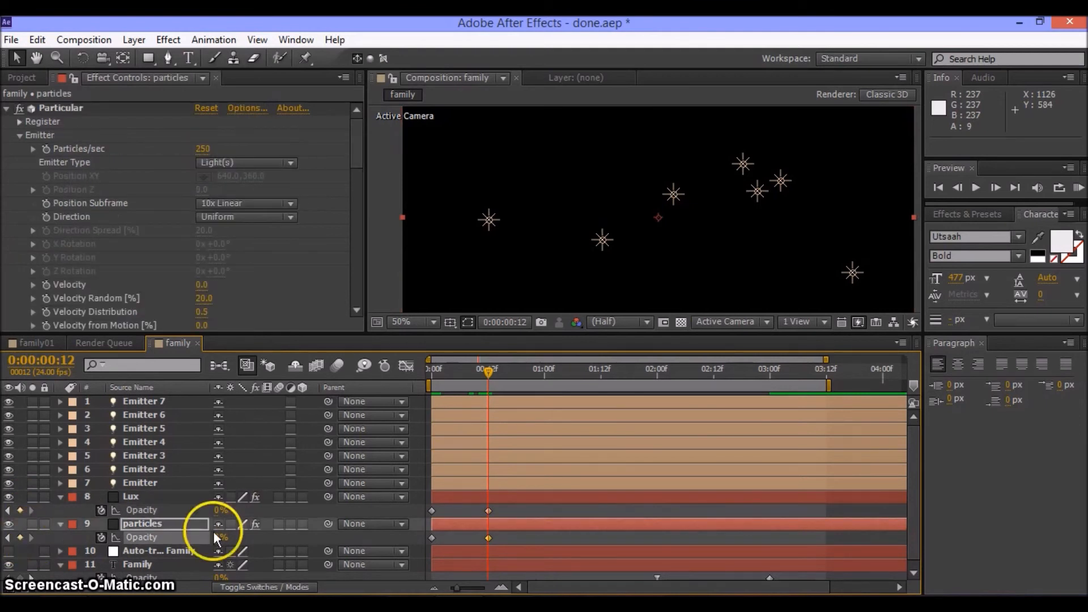
{"action": "left_click", "coordinate": [220, 510]}
{"action": "type", "text": "100"}
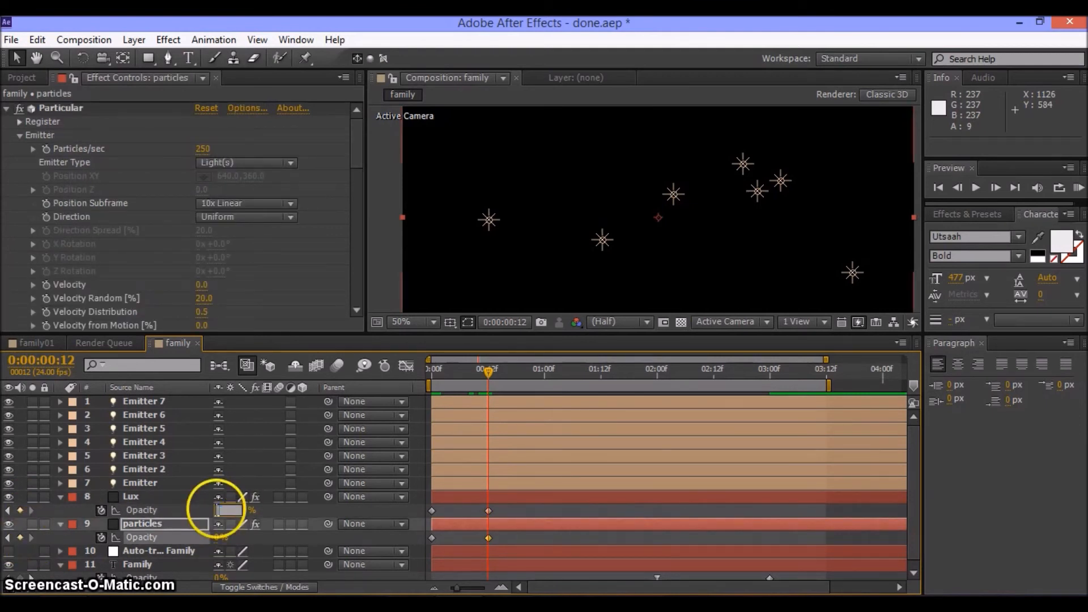
{"action": "left_click", "coordinate": [222, 537]}
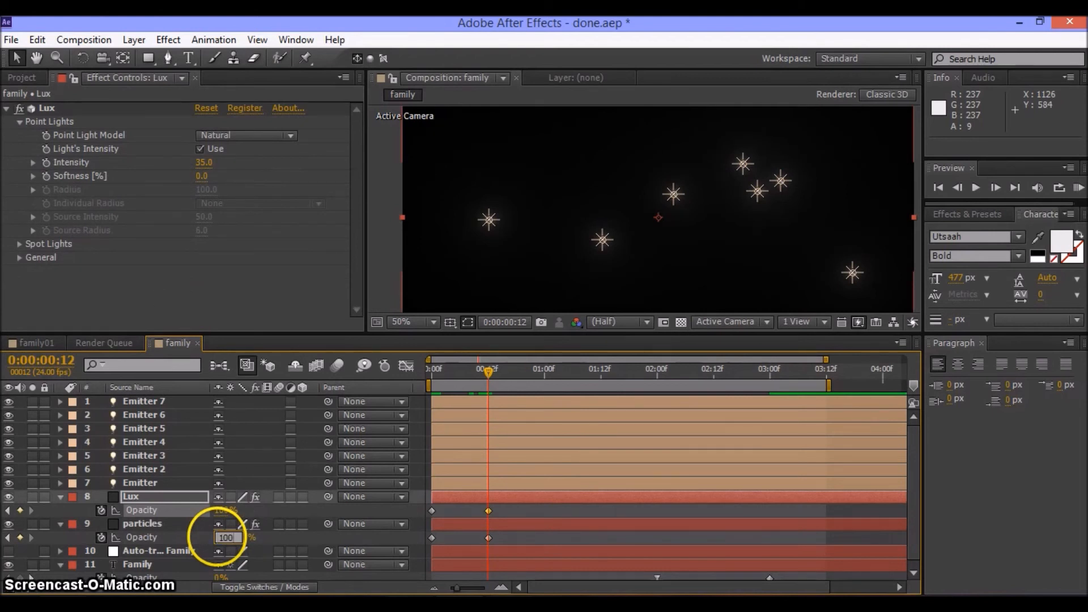
{"action": "key", "text": "Return"}
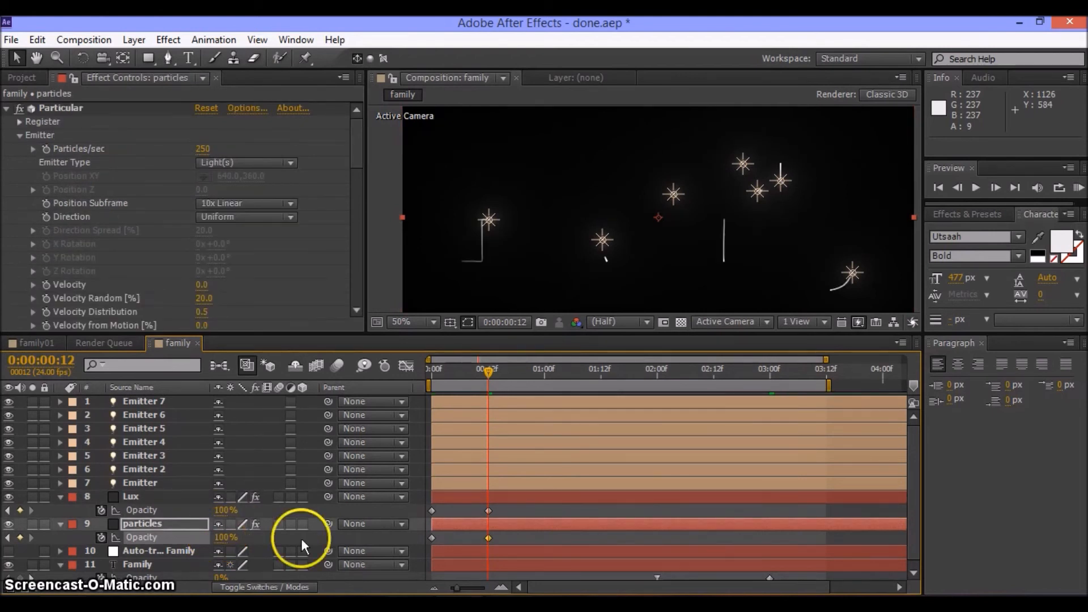
Add Opacity keyframes holding 100% on both the Lux and particles layers at 0:00:02:00
{"action": "left_click_drag", "start_coordinate": [490, 371], "coordinate": [657, 385]}
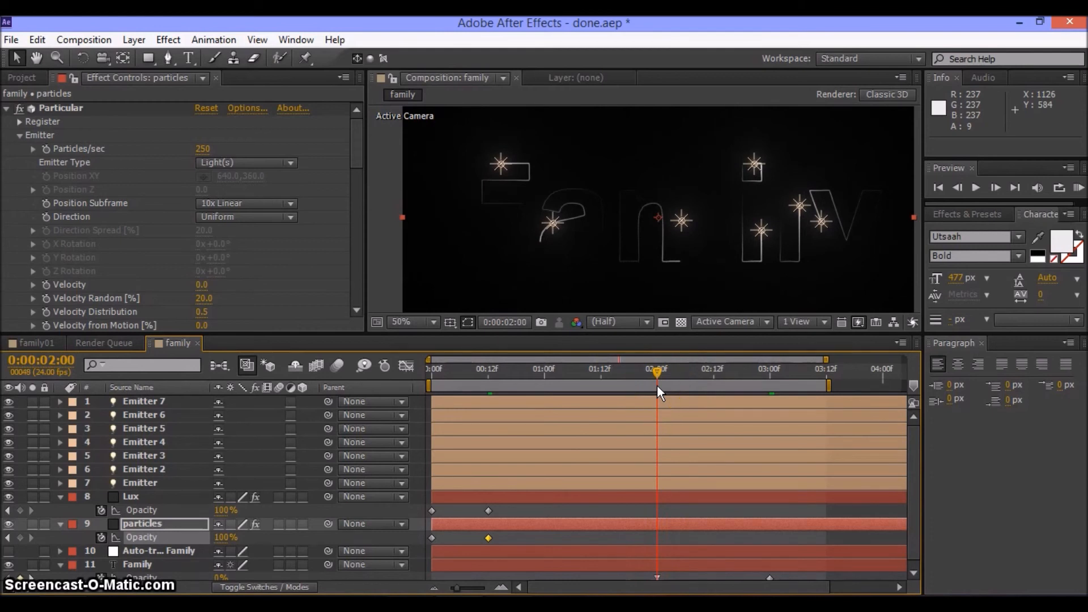
{"action": "left_click", "coordinate": [20, 510]}
{"action": "left_click", "coordinate": [20, 537]}
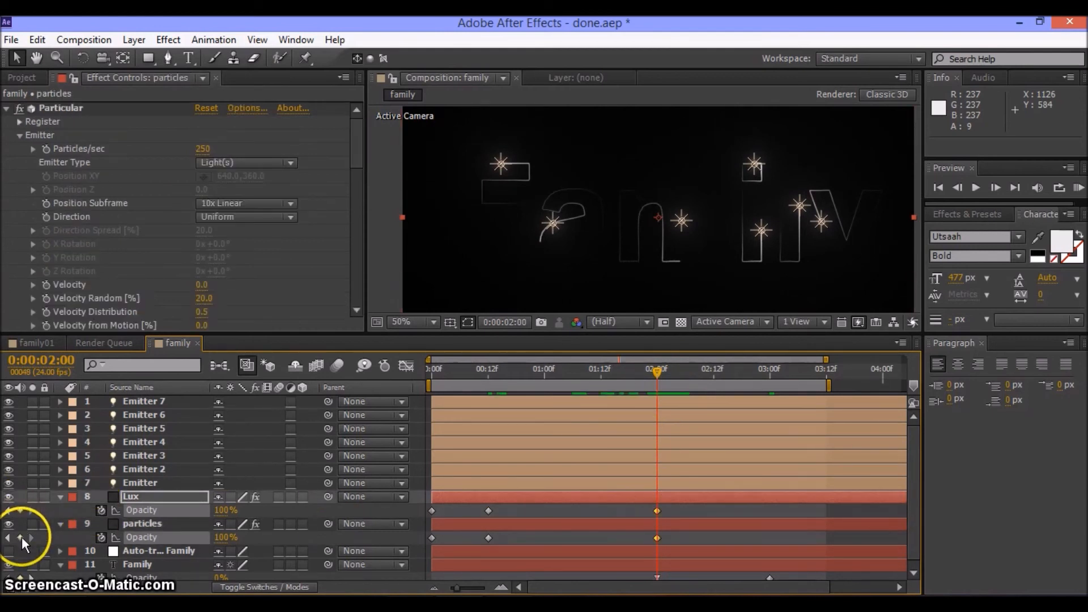
{"action": "left_click", "coordinate": [226, 510]}
{"action": "left_click", "coordinate": [226, 537]}
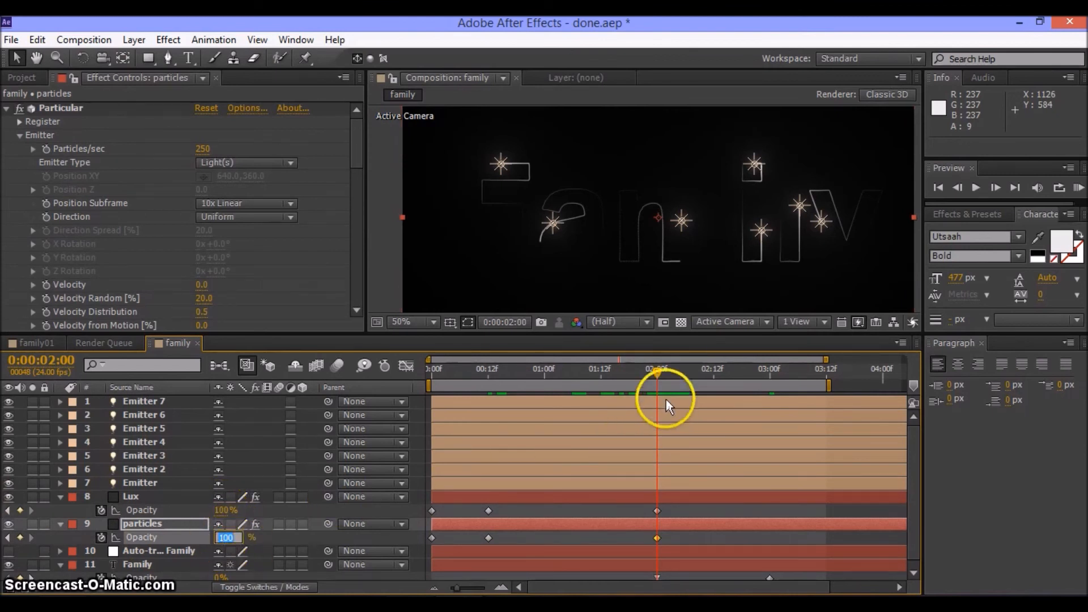
Add Opacity keyframes of 0% to the Lux and particles layers at 0:00:03:00 and preview the animation
{"action": "left_click_drag", "start_coordinate": [656, 371], "coordinate": [712, 372]}
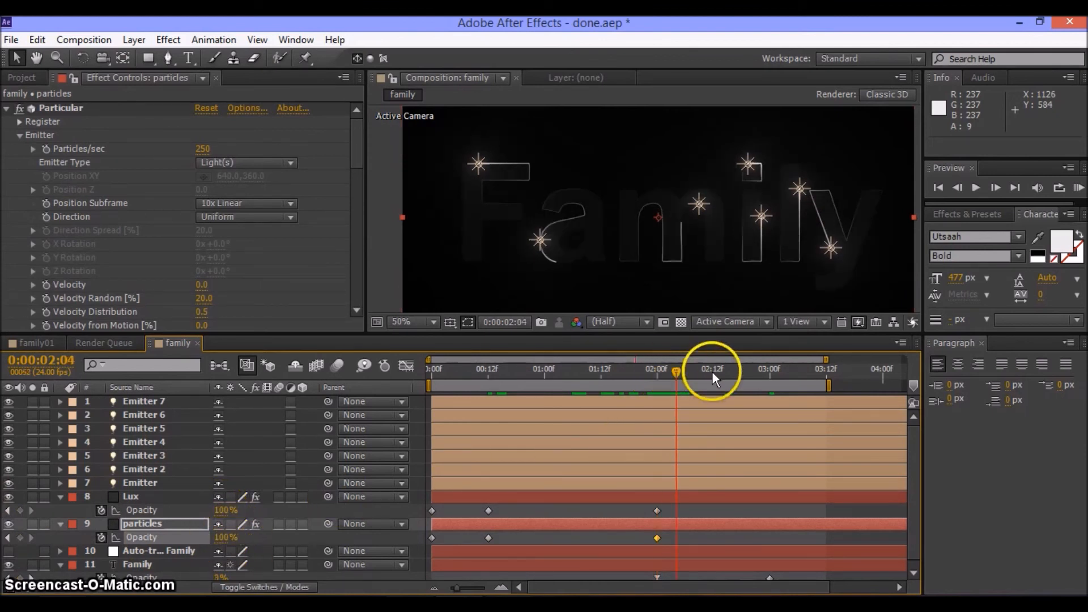
{"action": "left_click", "coordinate": [770, 383]}
{"action": "left_click", "coordinate": [20, 511]}
{"action": "left_click", "coordinate": [20, 538]}
{"action": "left_click", "coordinate": [221, 510]}
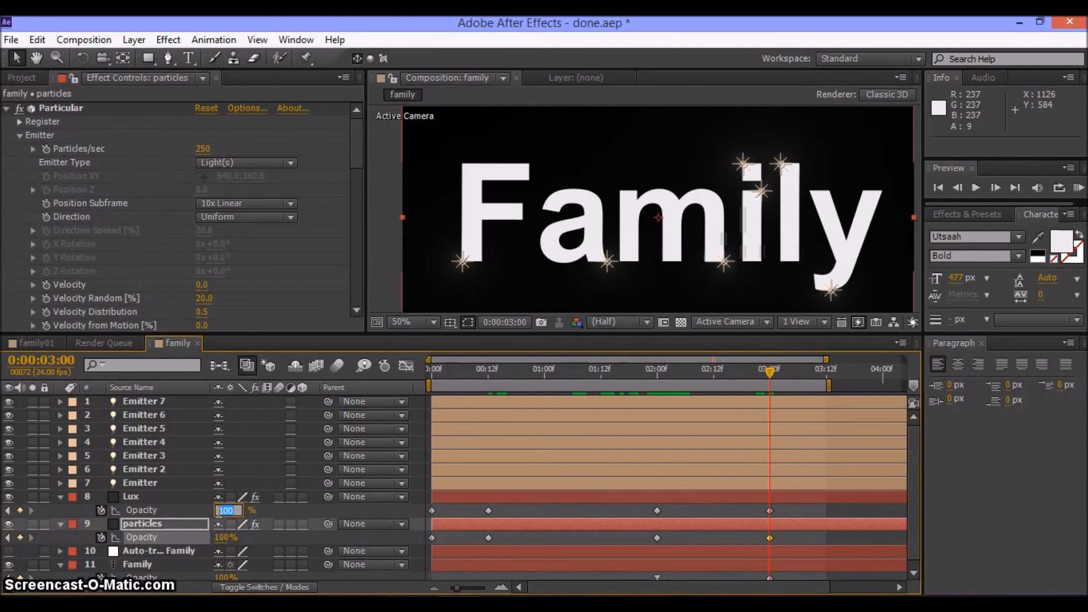
{"action": "key", "text": "BackSpace"}
{"action": "left_click", "coordinate": [221, 538]}
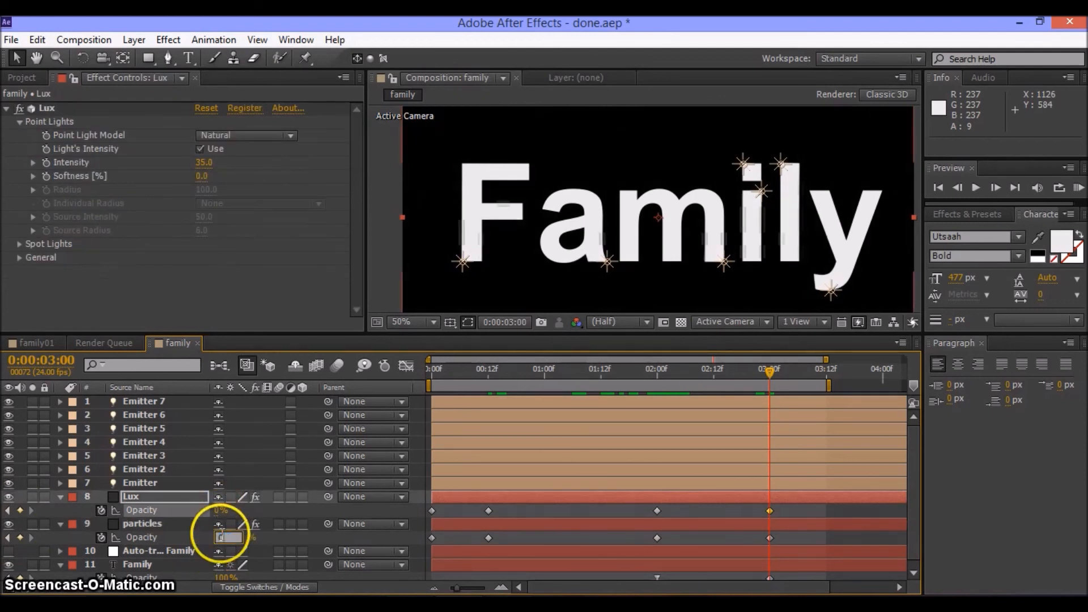
{"action": "key", "text": "Return"}
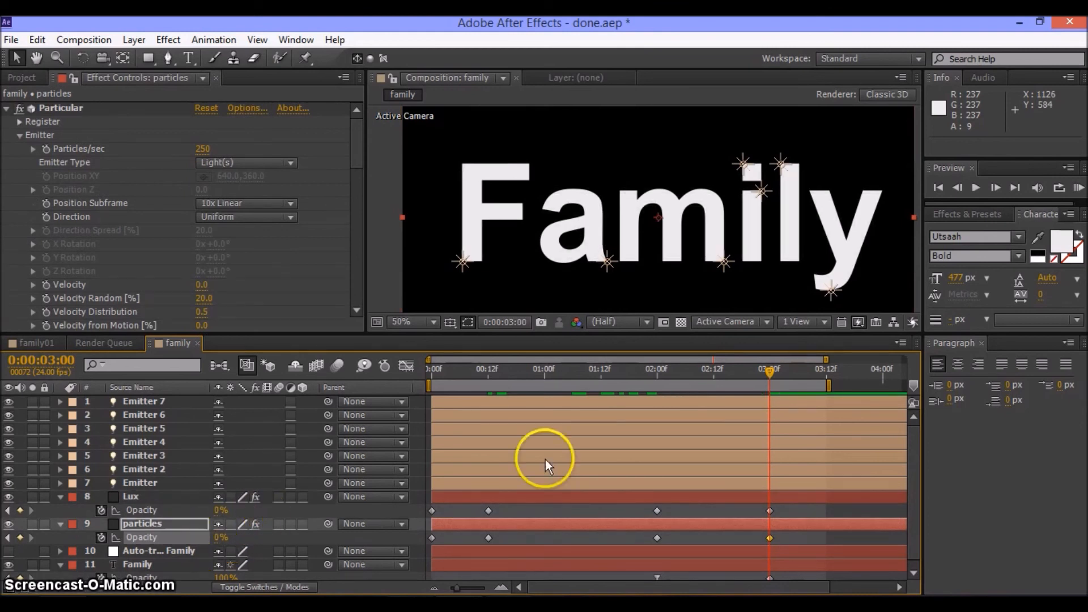
{"action": "left_click", "coordinate": [1079, 188]}
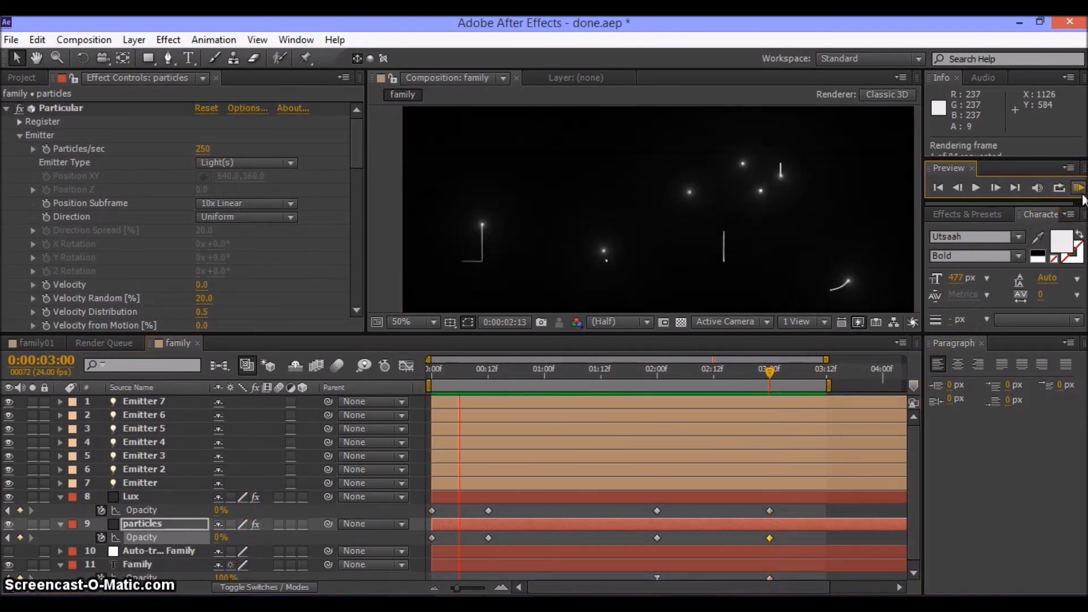